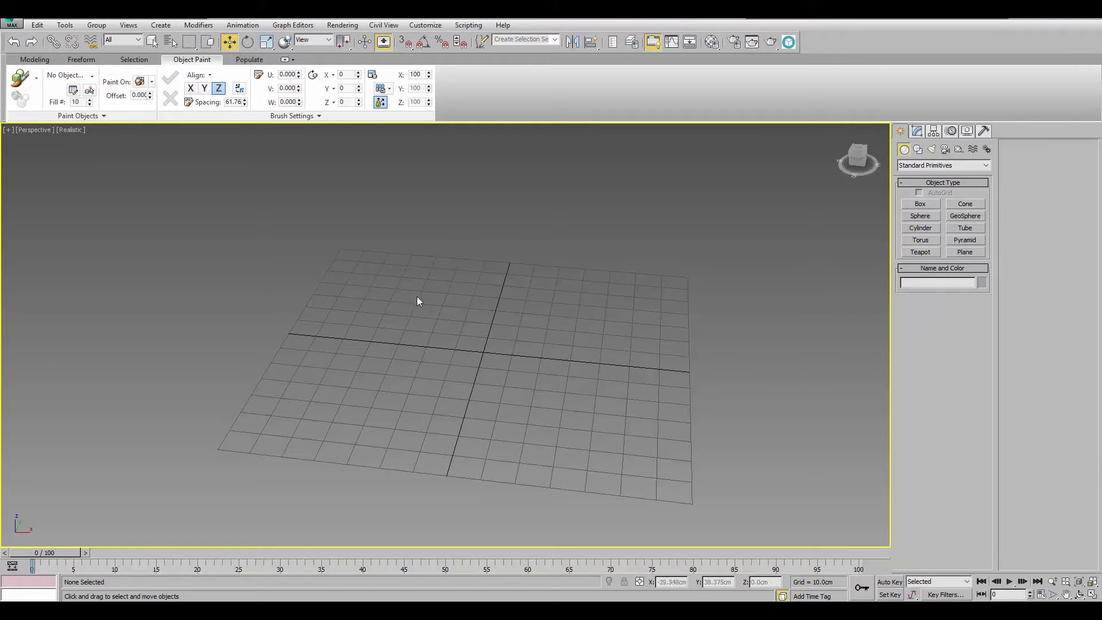
- Create a cube primitive of about 70.8 cm per side at the centre of the grid
middle_click_drag(430, 296, 403, 287)
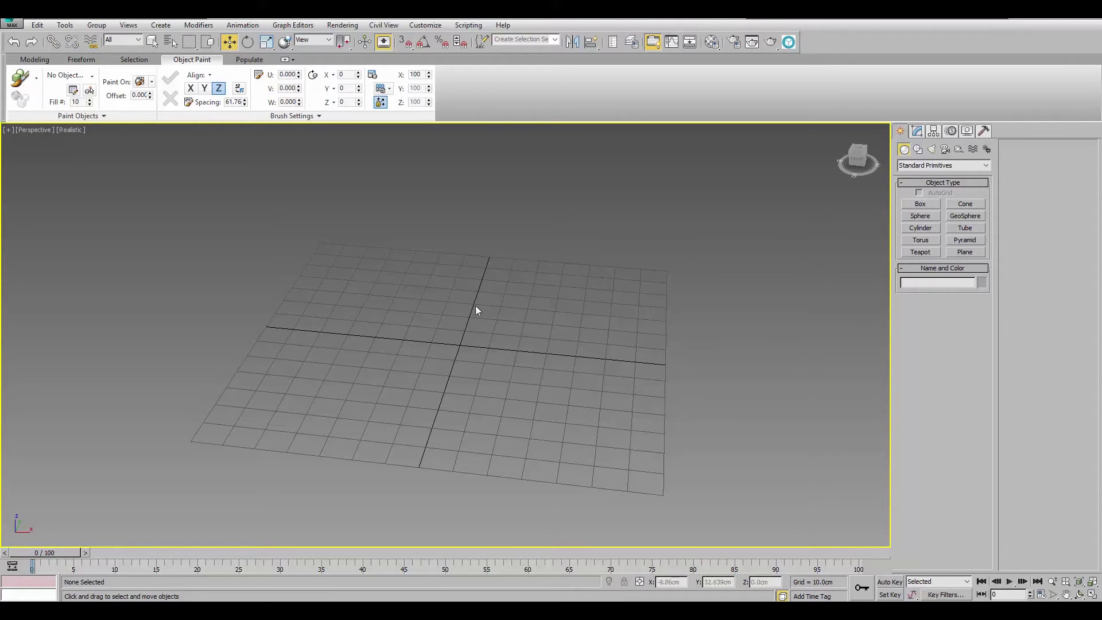
left_click(914, 206)
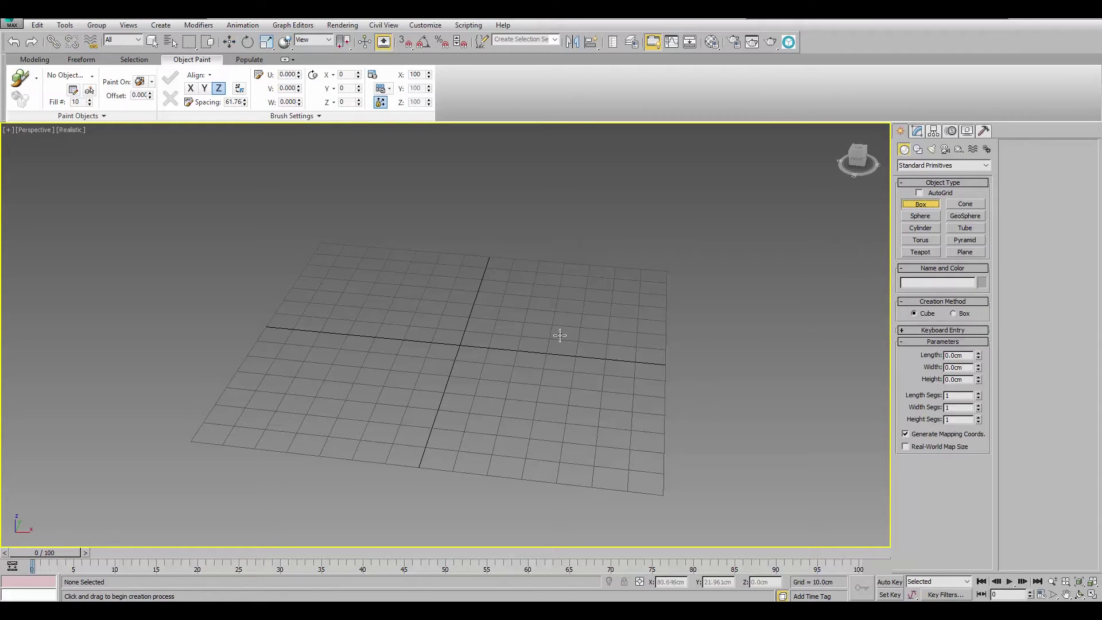
left_click_drag(450, 349, 468, 300)
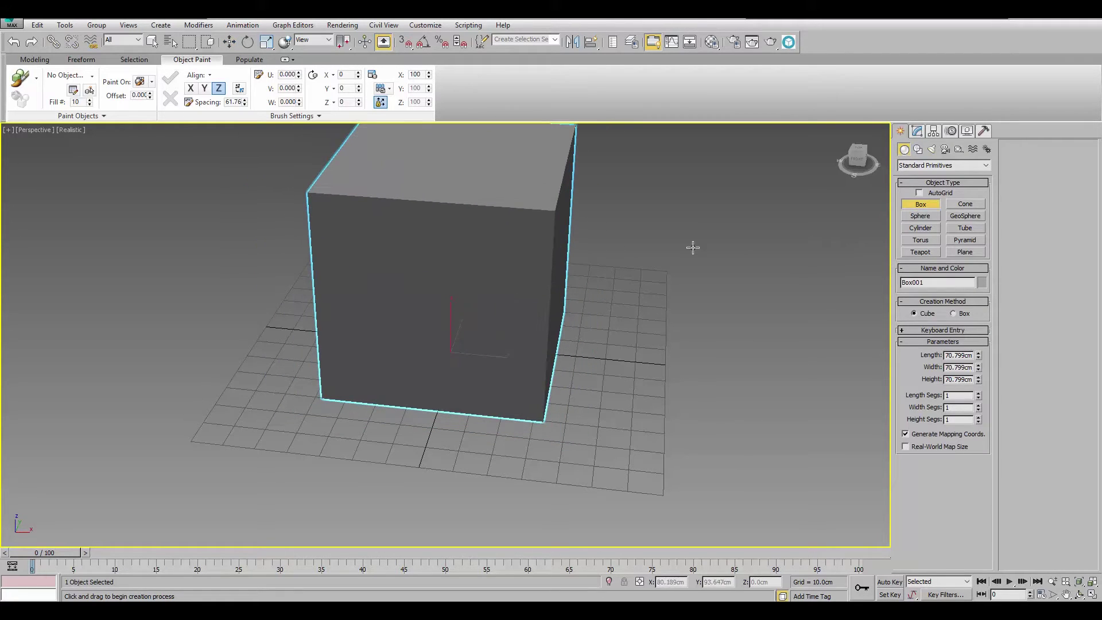
key("w")
middle_click_drag(630, 229, 584, 239)
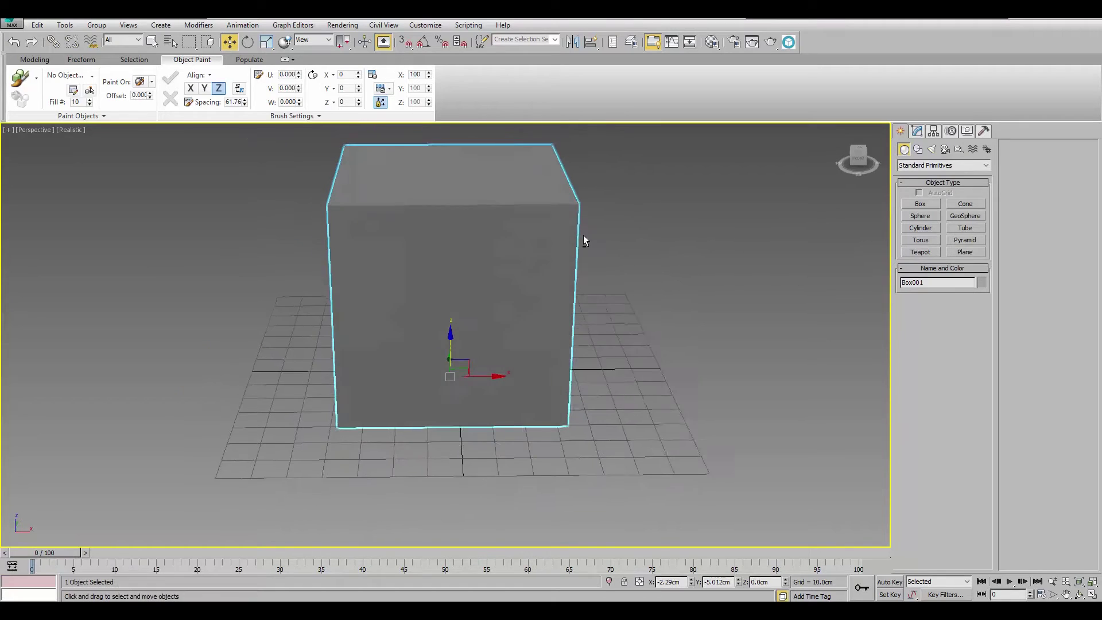
left_click(335, 25)
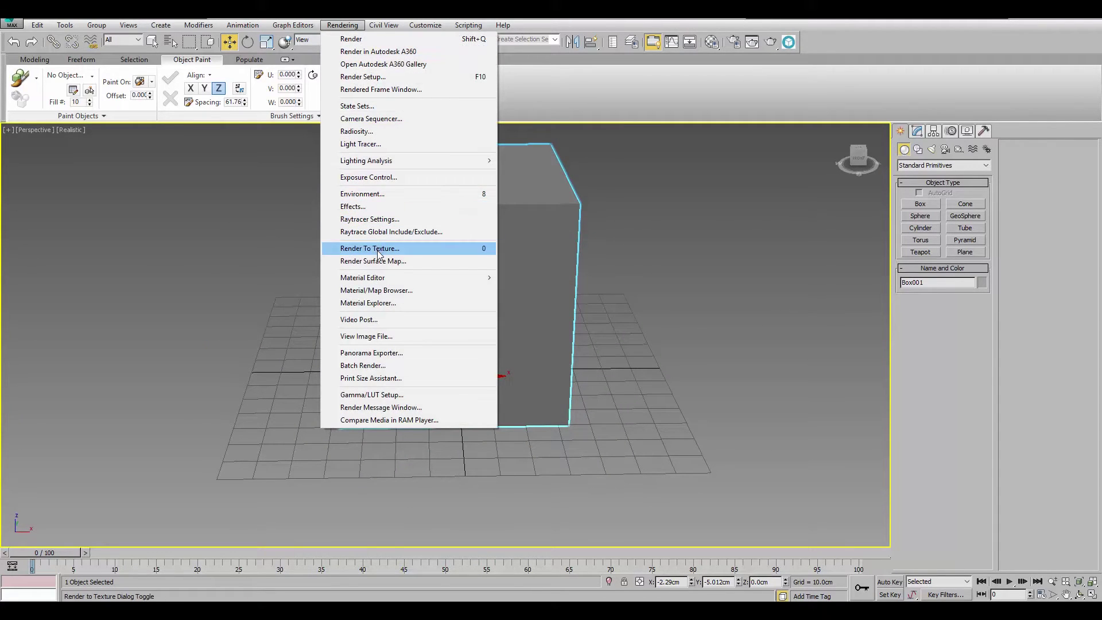
mouse_move(379, 279)
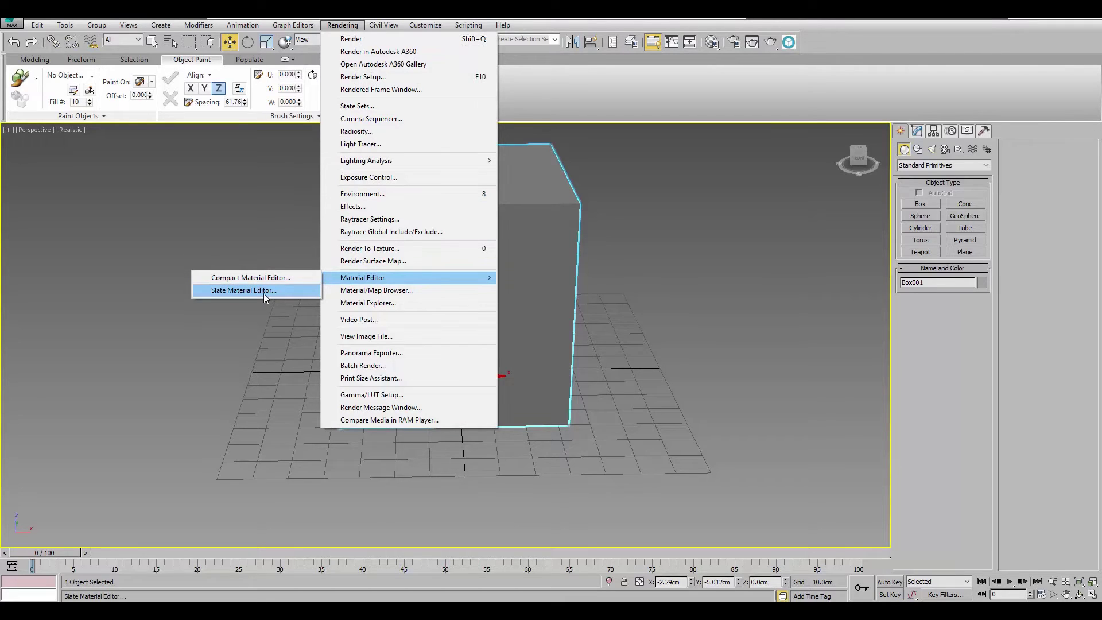
left_click(245, 350)
middle_click_drag(253, 347, 234, 339)
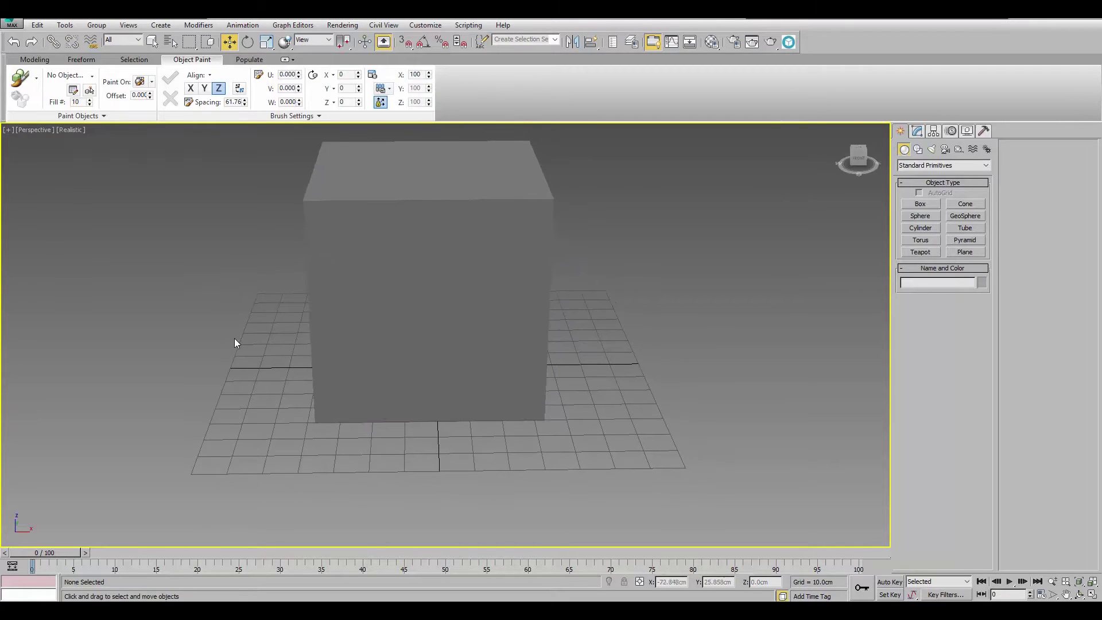
- Open the material editor and switch it to Slate mode
key("m")
left_click(662, 141)
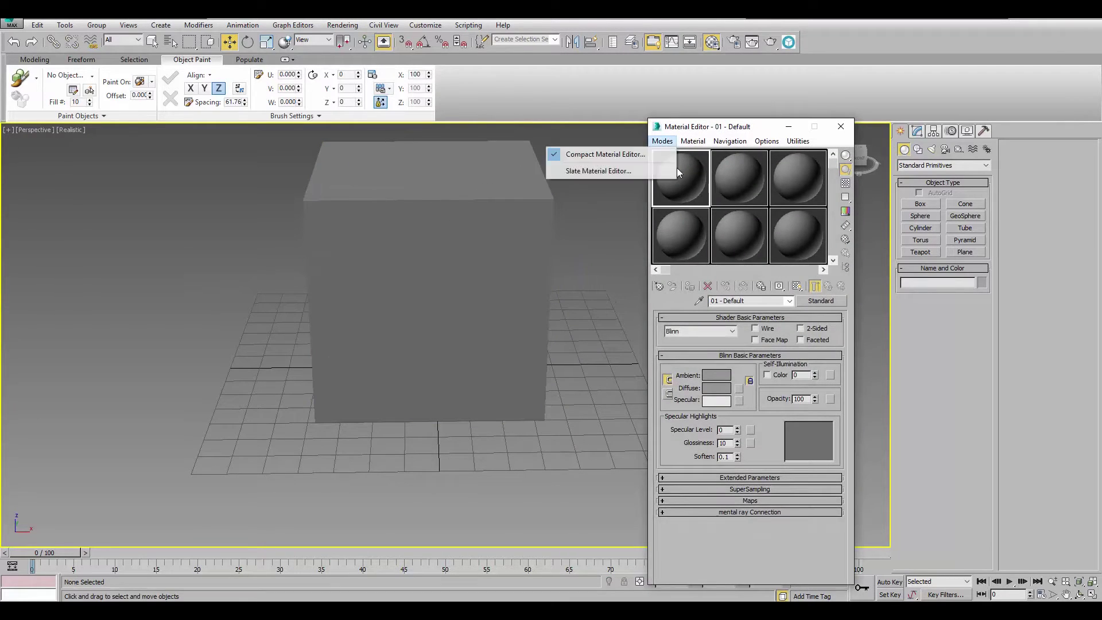
left_click(646, 171)
middle_click_drag(366, 259, 283, 274)
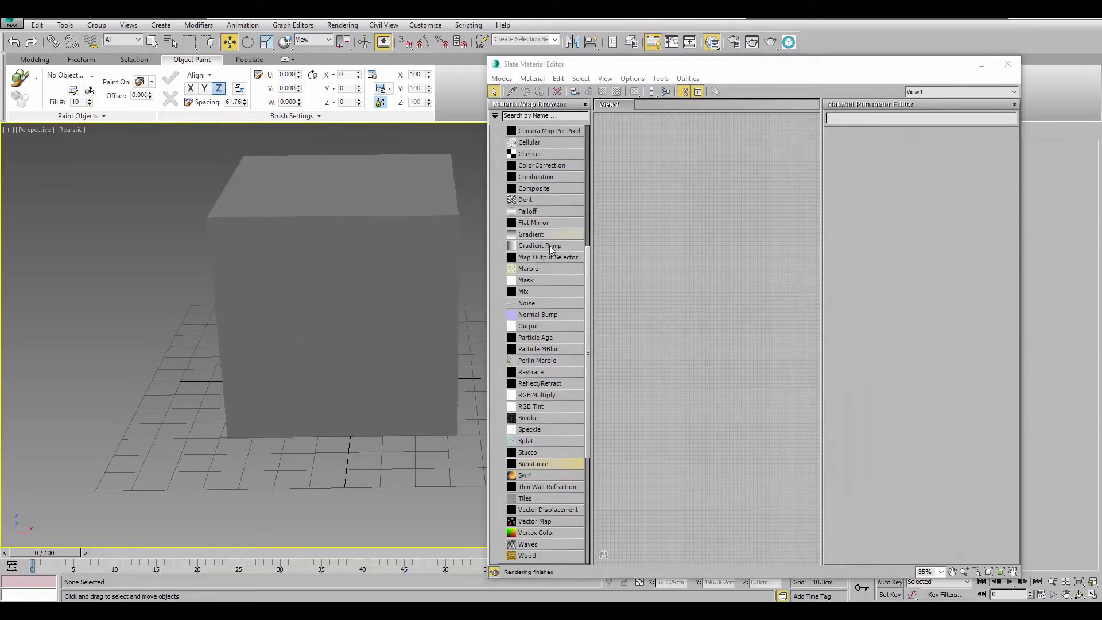
- Add a Standard material node to the material graph
scroll(545, 473, "up", 5)
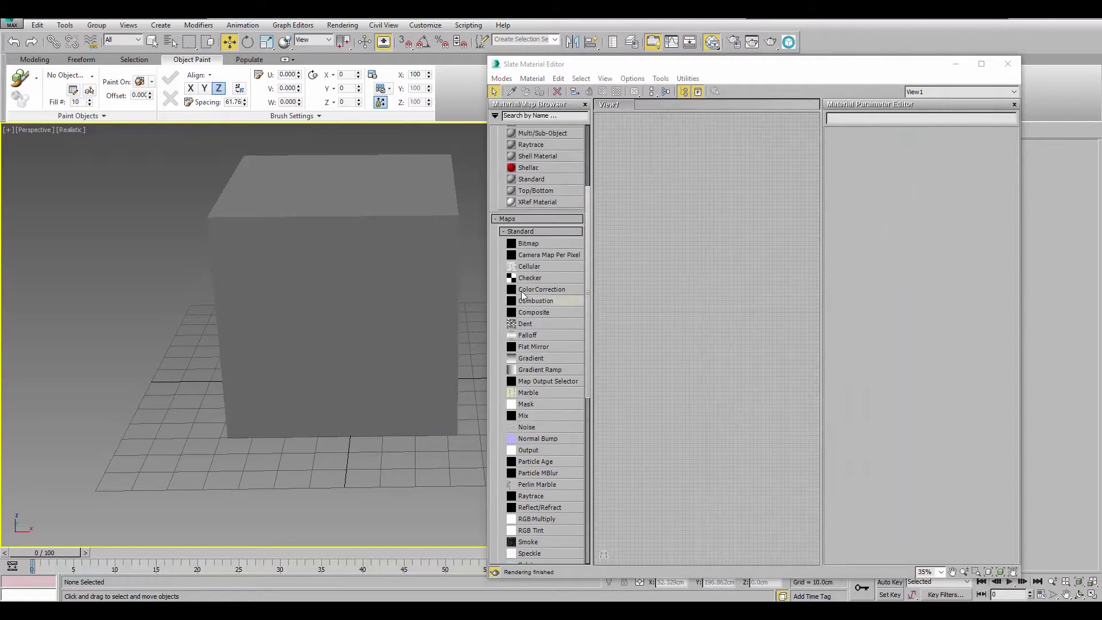
left_click(506, 220)
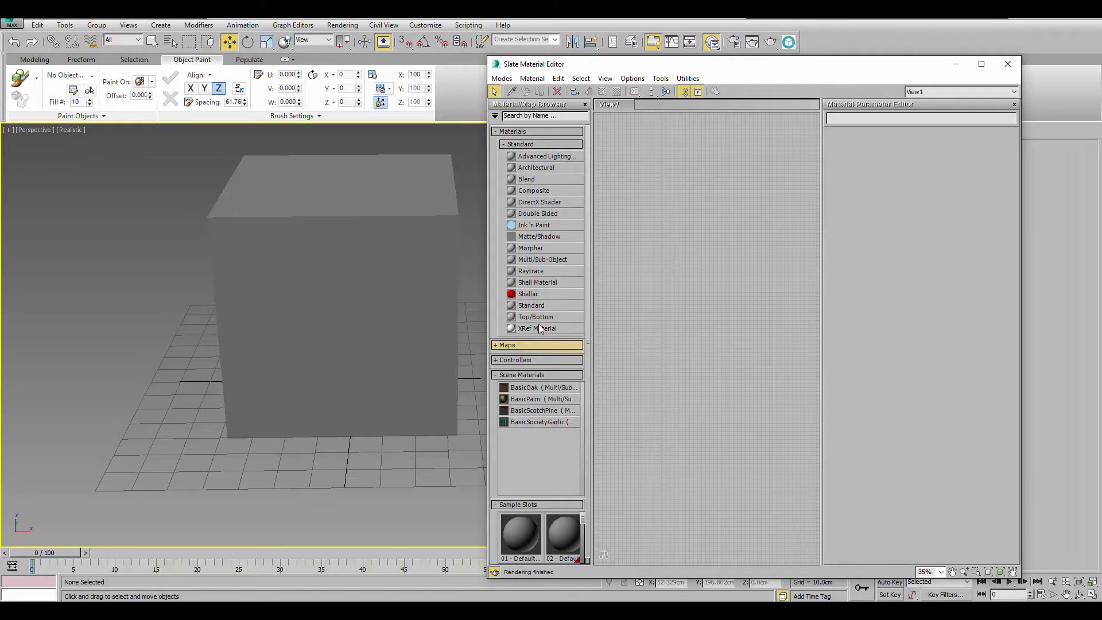
left_click_drag(529, 304, 758, 292)
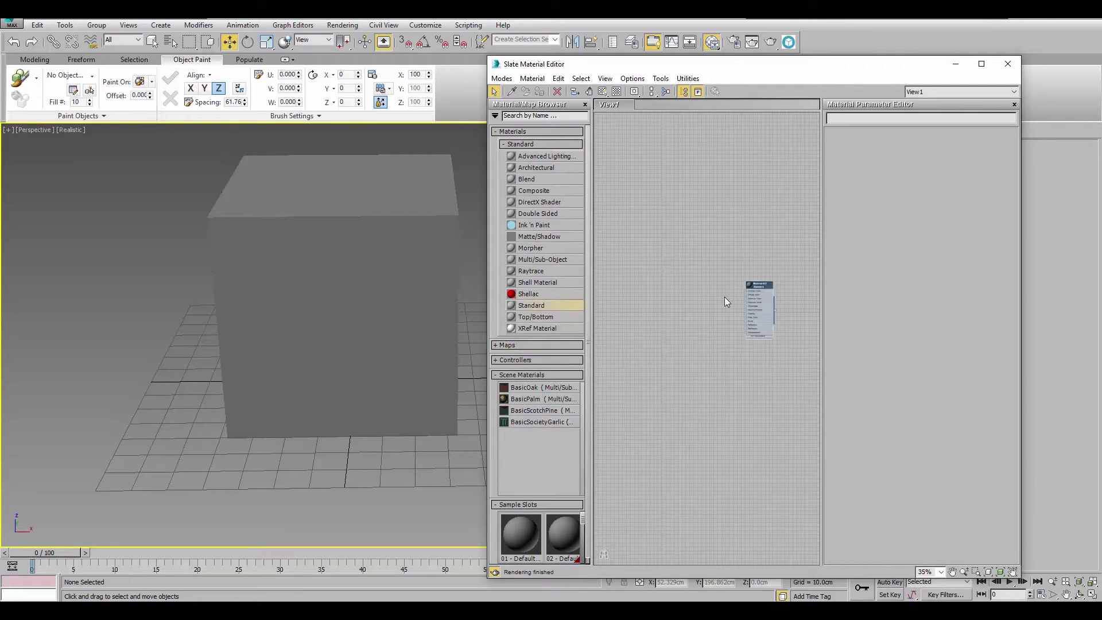
- Add a Substance map node to the graph and arrange it beside the Standard material
left_click(522, 345)
scroll(522, 356, "down", 7)
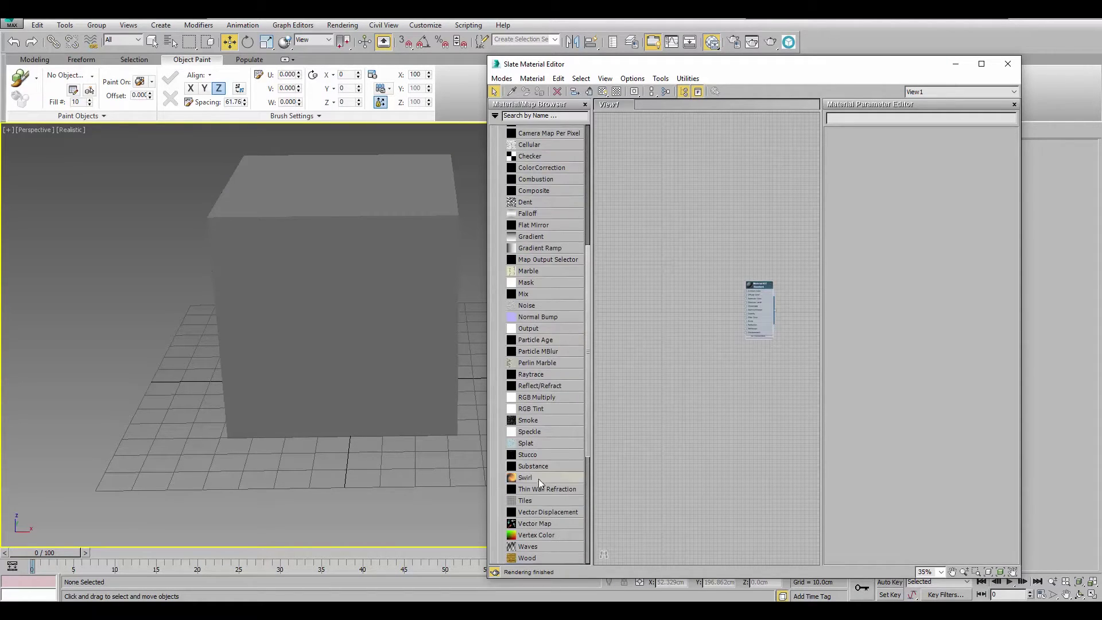
left_click_drag(680, 290, 675, 287)
scroll(686, 308, "up", 3)
middle_click_drag(735, 307, 694, 317)
left_click_drag(757, 287, 725, 263)
scroll(658, 307, "up", 1)
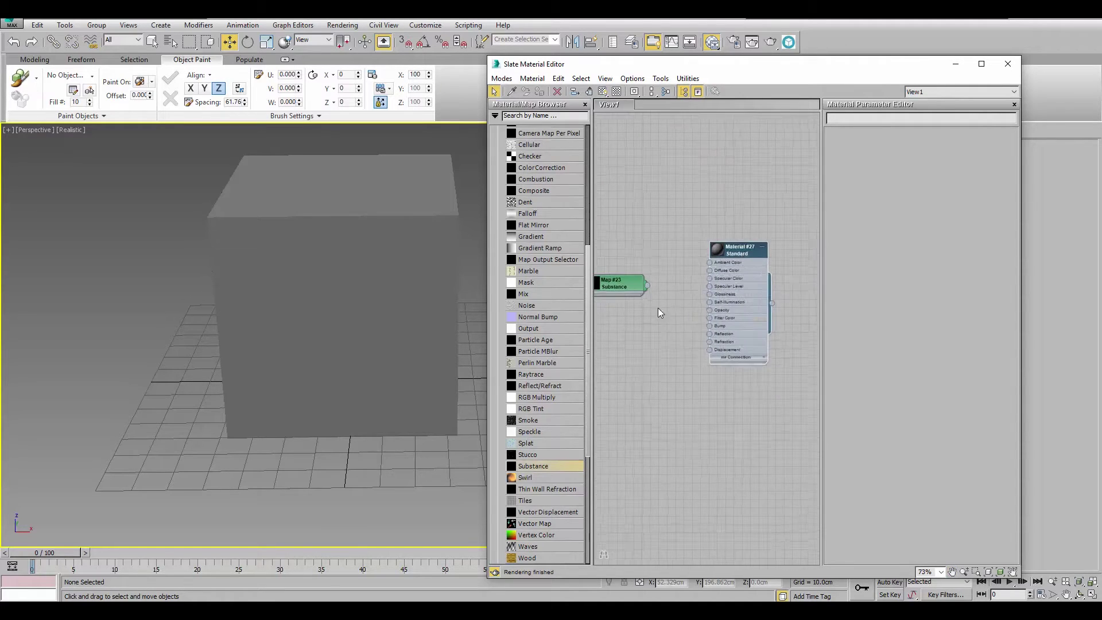
scroll(659, 304, "down", 2)
middle_click_drag(660, 301, 680, 277)
- Load the Checker substance from the textures folder into the Substance map
left_click(652, 266)
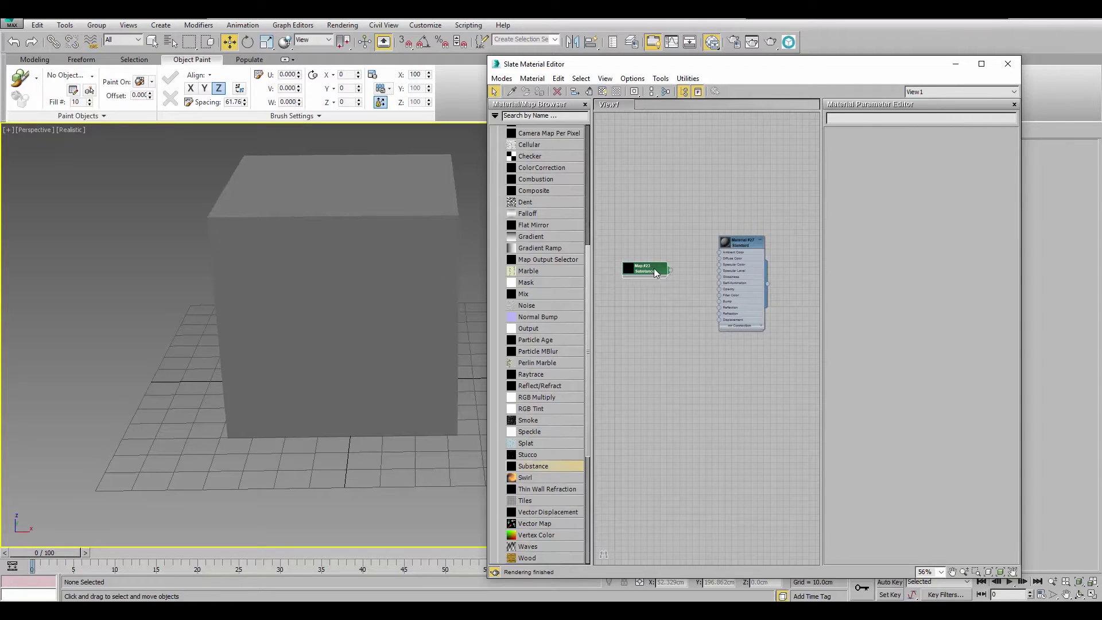
scroll(655, 270, "up", 1)
double_click(651, 272)
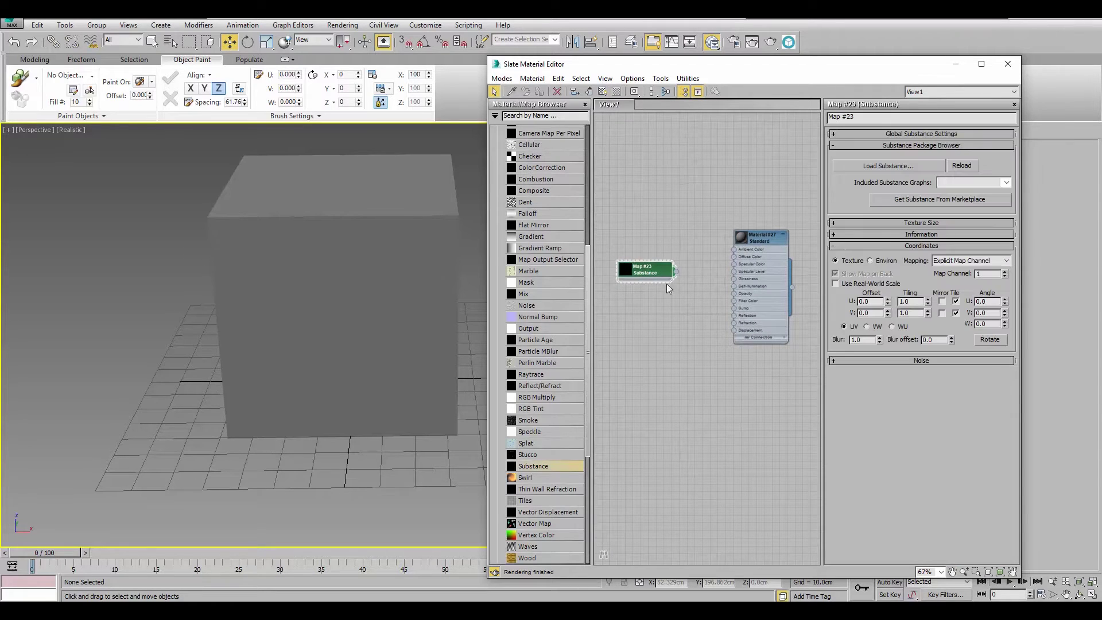
left_click(892, 166)
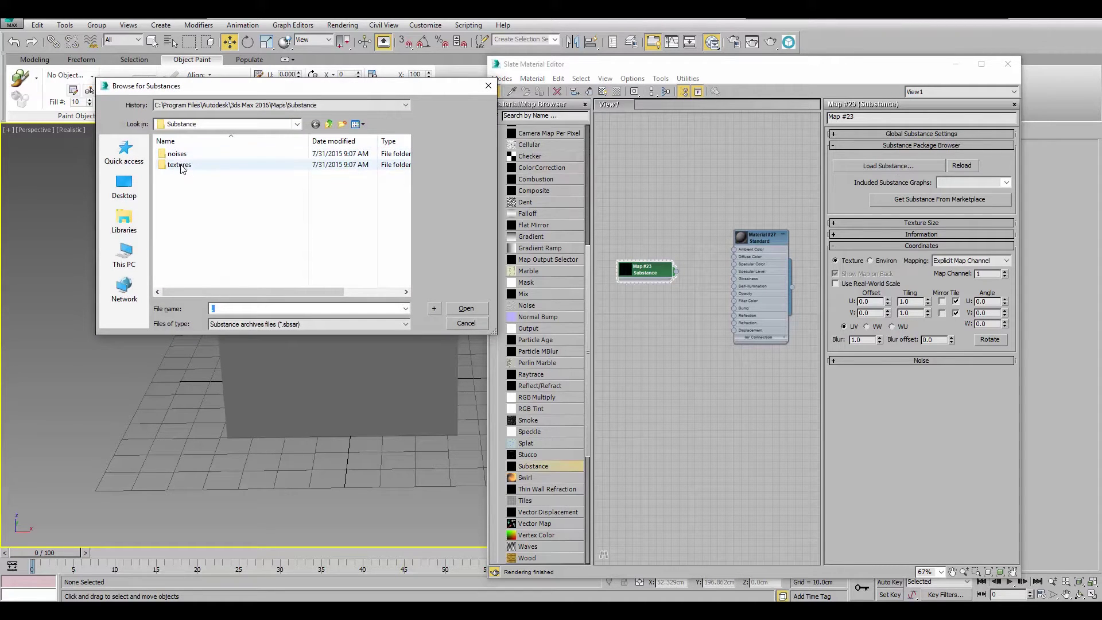
double_click(179, 165)
scroll(193, 176, "down", 5)
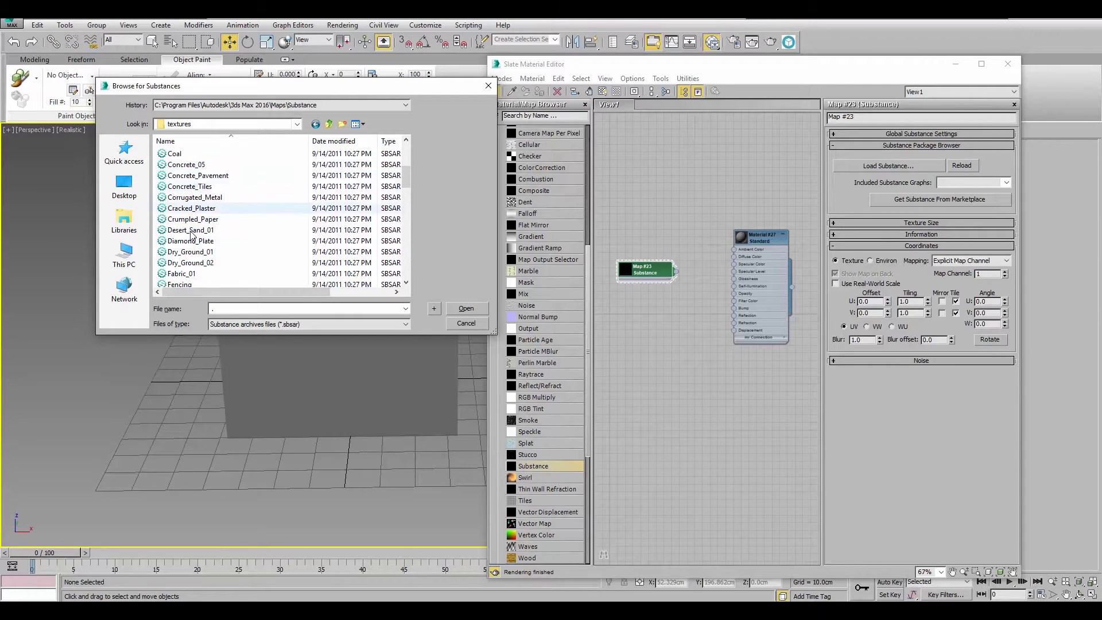
scroll(196, 201, "up", 1)
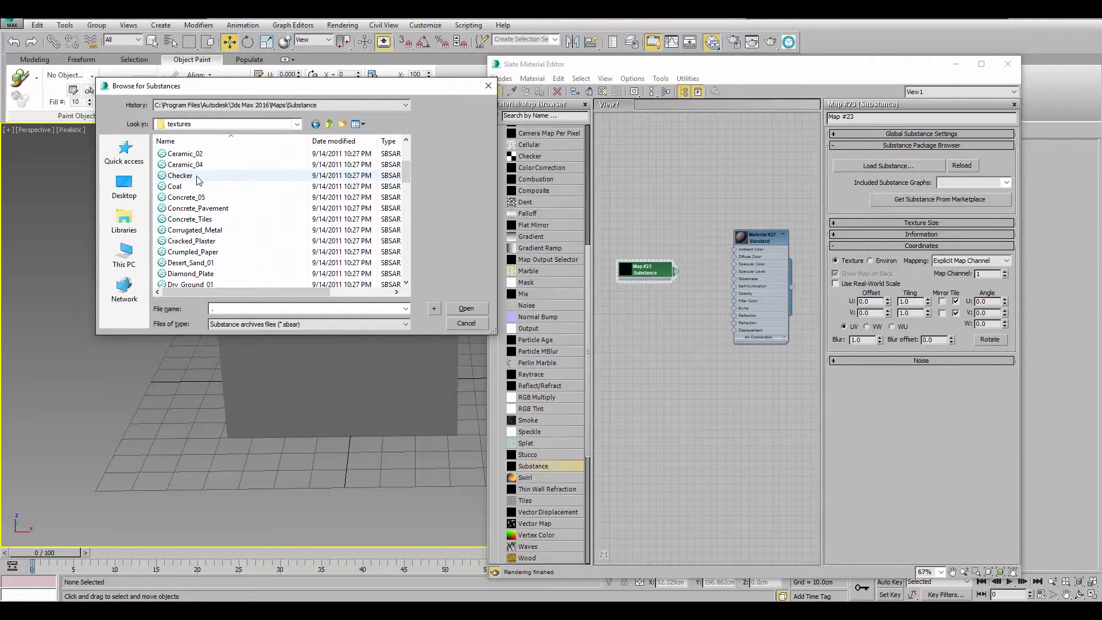
double_click(189, 175)
middle_click_drag(366, 256, 300, 256)
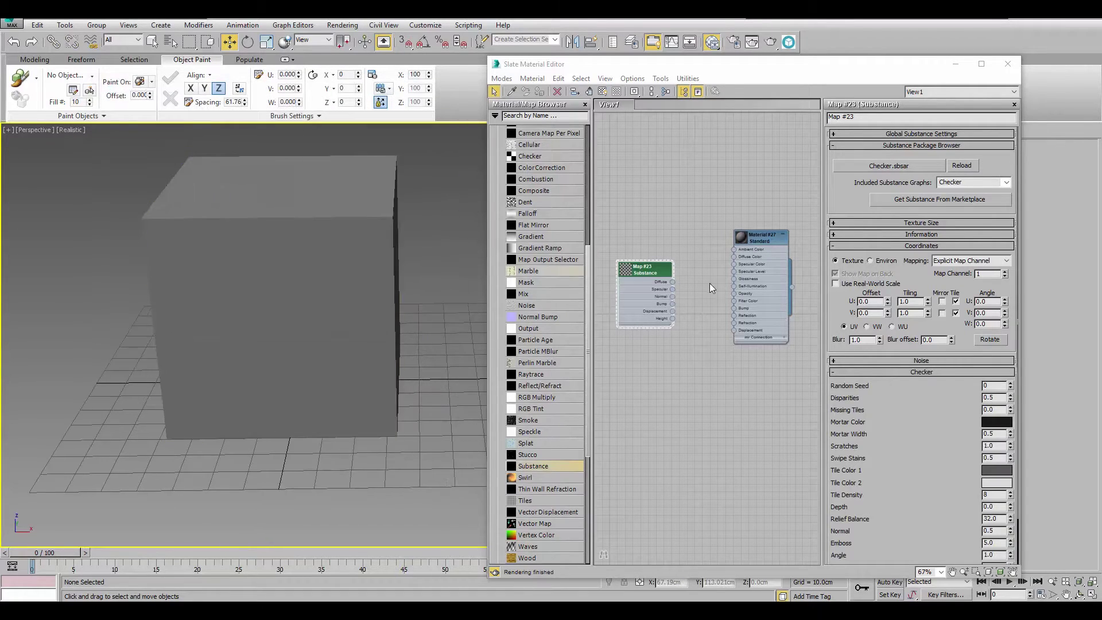
- Connect the Substance map's Diffuse output to the material's Diffuse Color and its Normal output to Bump
scroll(668, 283, "up", 1)
left_click_drag(674, 283, 738, 256)
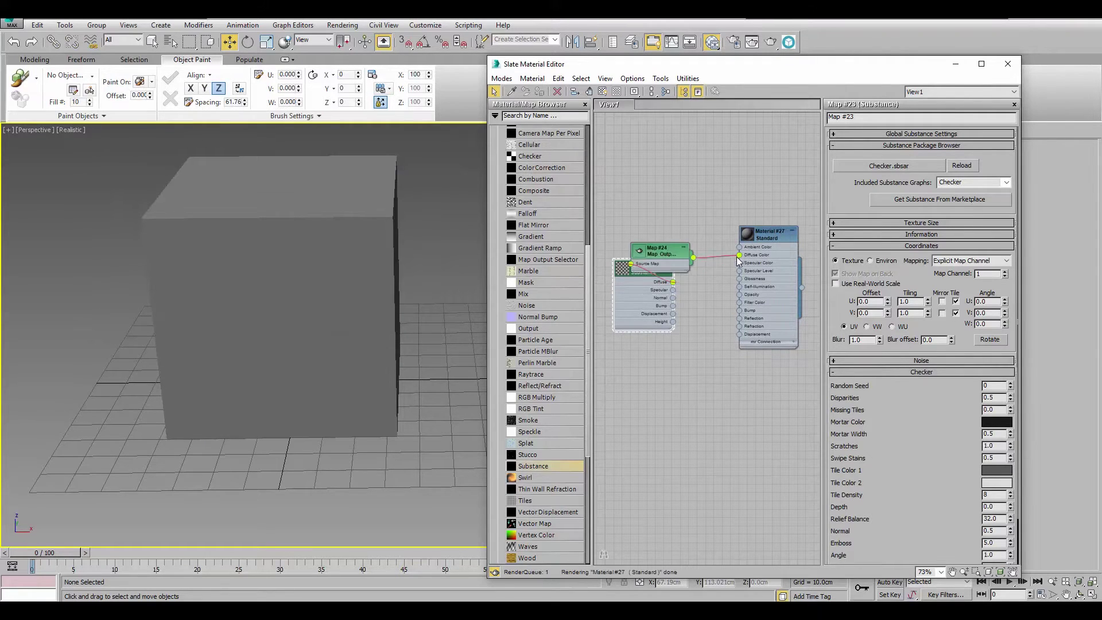
left_click_drag(673, 298, 723, 280)
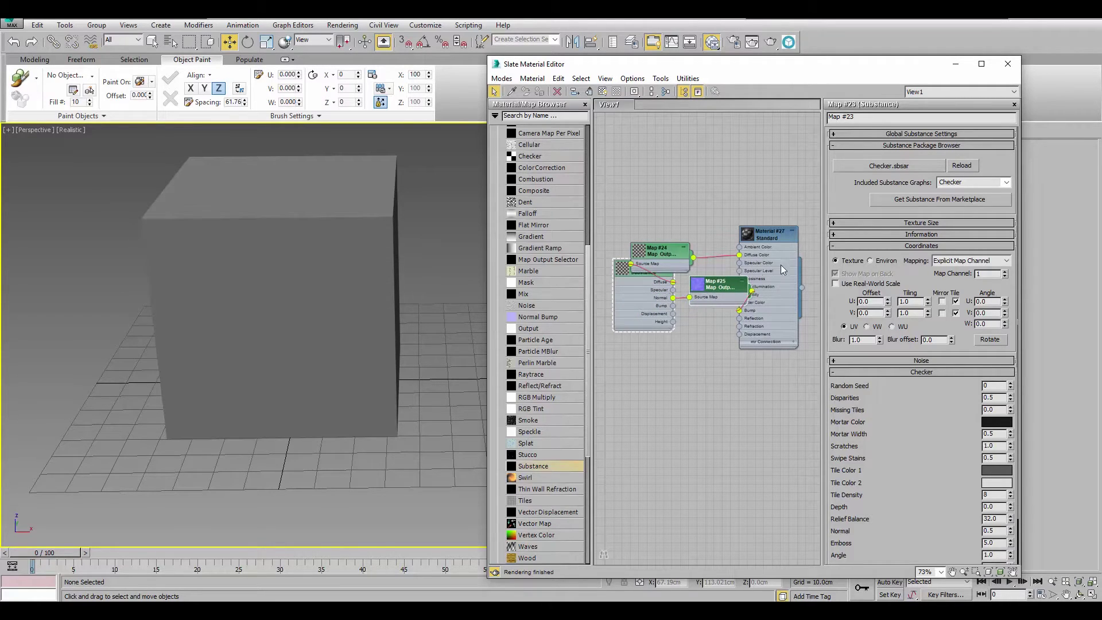
- Set the Standard material's Bump map amount to 100
double_click(763, 235)
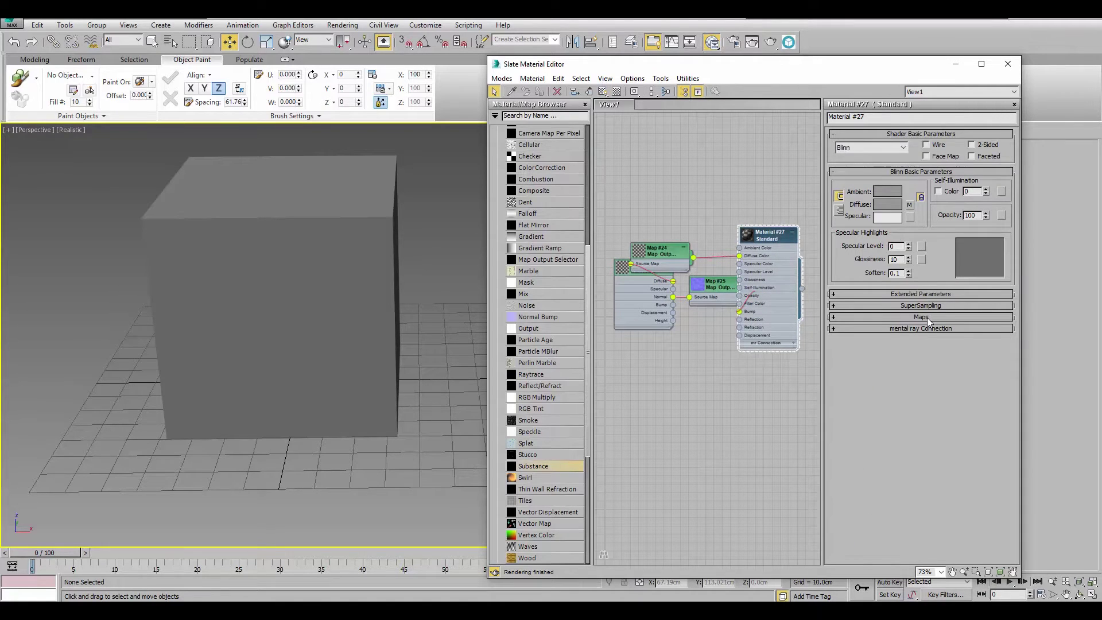
left_click(921, 317)
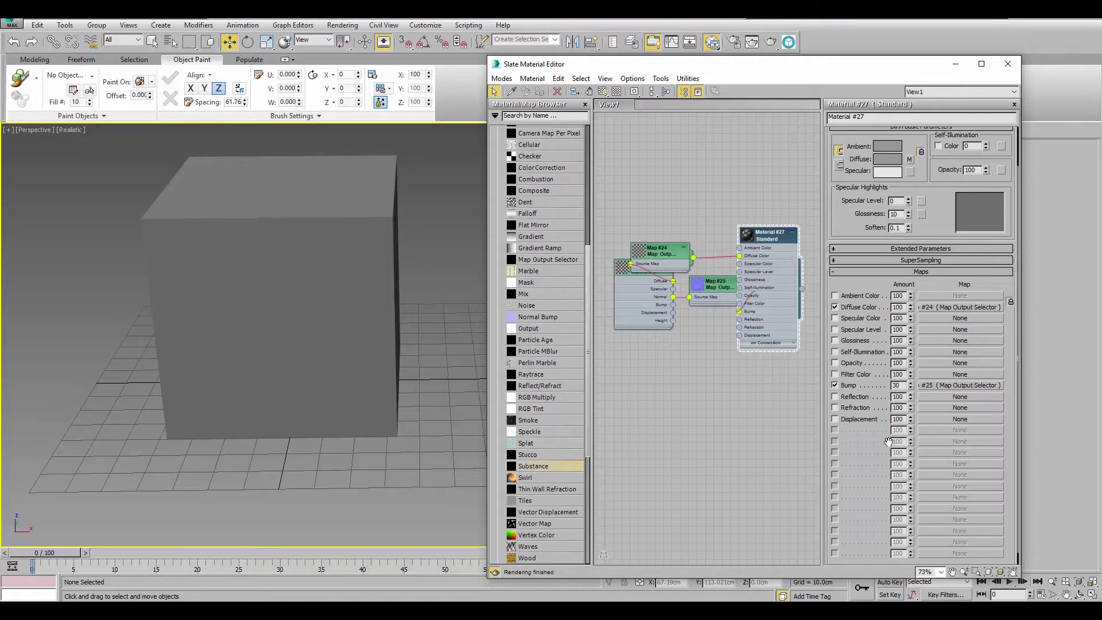
double_click(905, 386)
- Assign the Standard material to the box and show its shaded map in the viewport
left_click(249, 228)
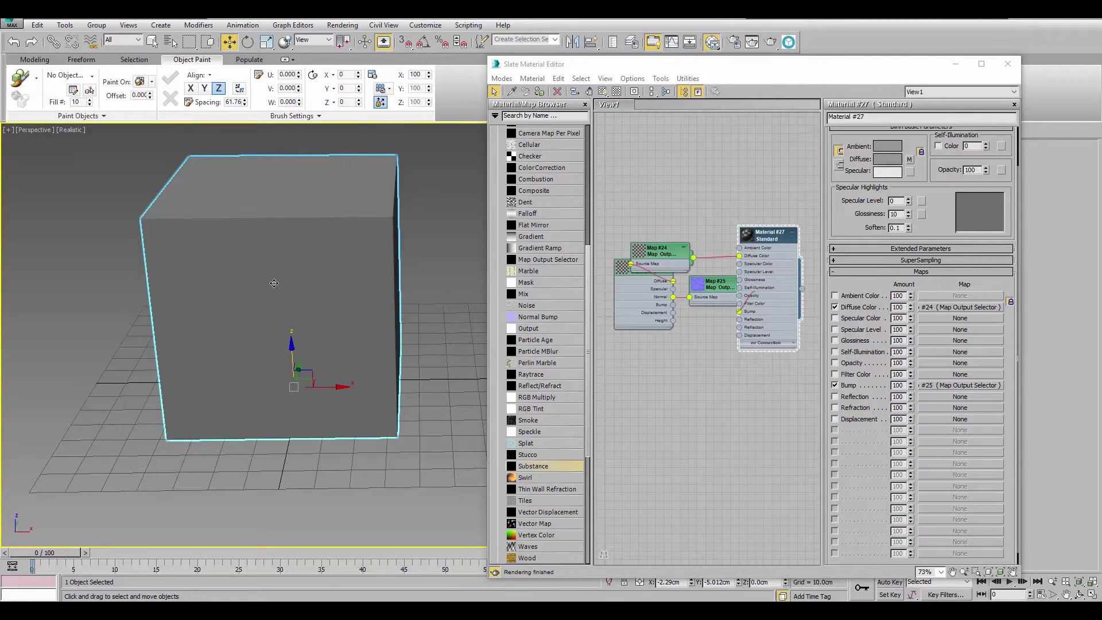
left_click(540, 94)
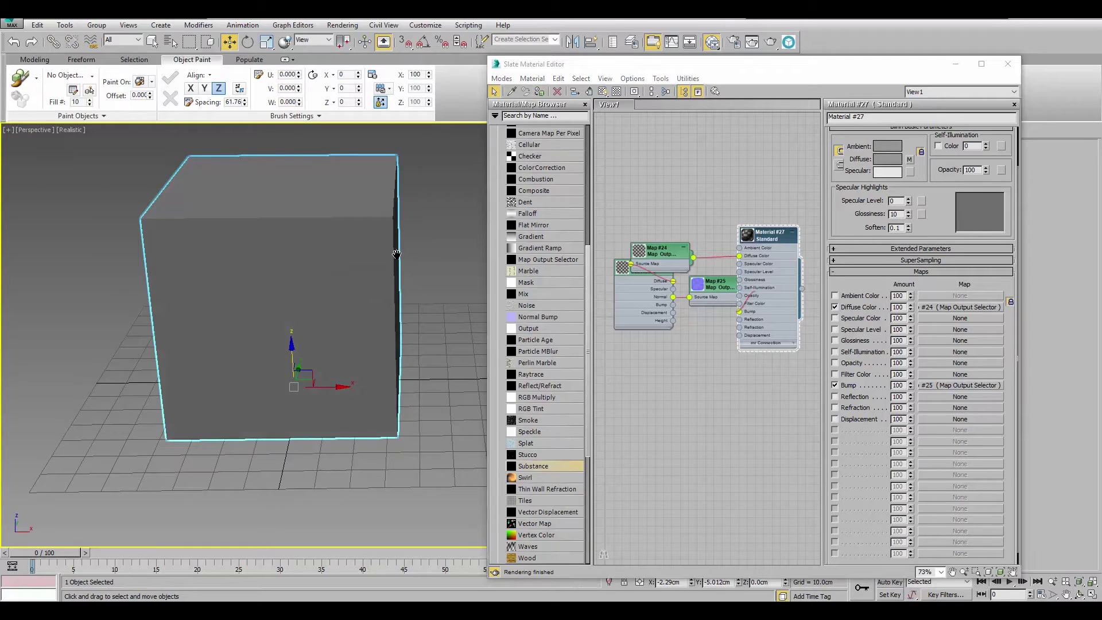
left_click(771, 241)
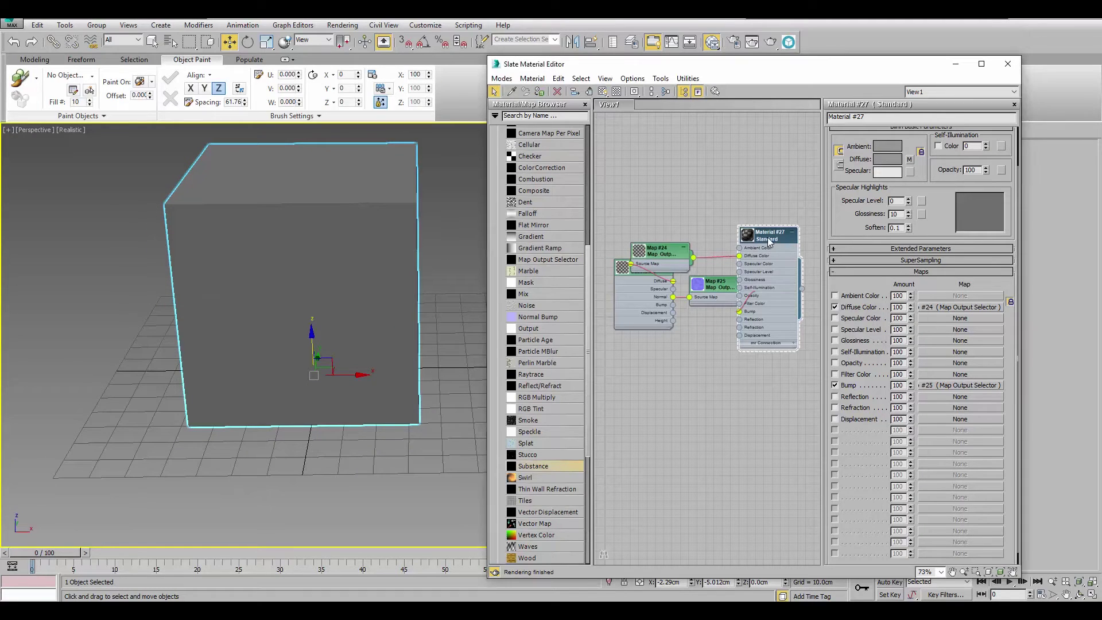
left_click(603, 92)
scroll(288, 240, "up", 6)
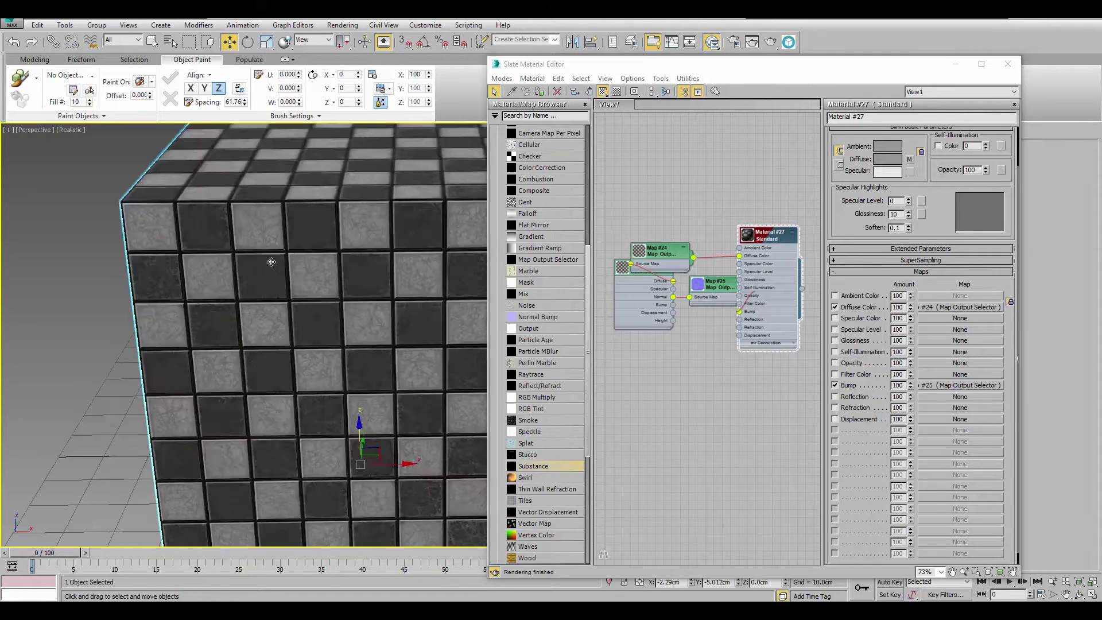
- Render the box's tiled face in the perspective view and place the result beside the viewport for comparison
mouse_move(289, 240)
middle_mouse_down("alt")
mouse_move(302, 244)
mouse_move(316, 223)
mouse_move(290, 233)
middle_mouse_up("alt")
key("shift+q")
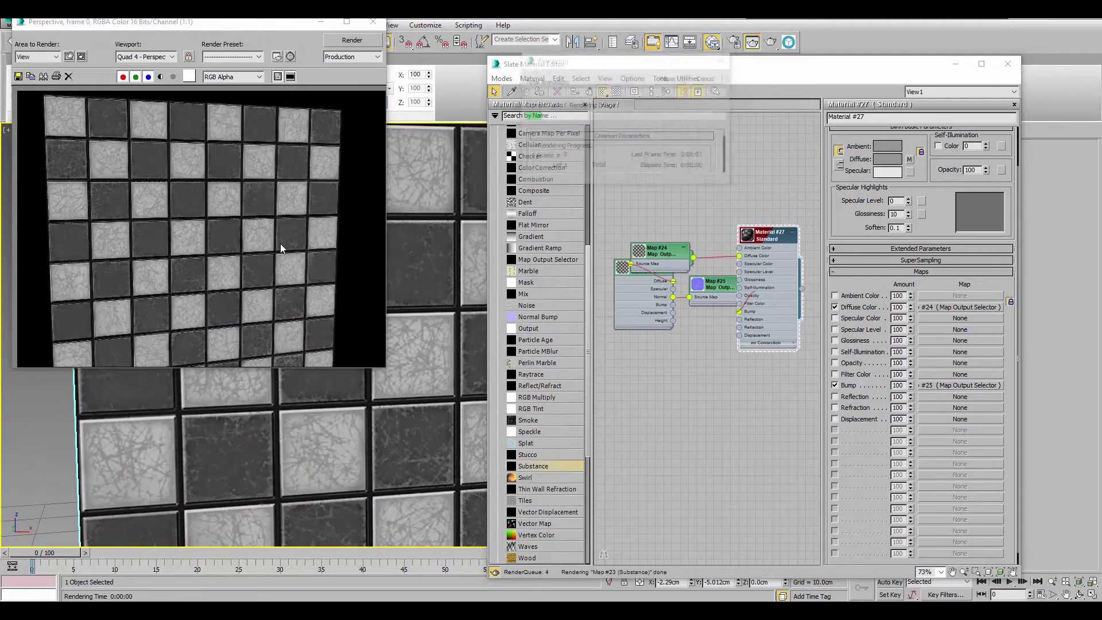
left_click_drag(260, 27, 663, 71)
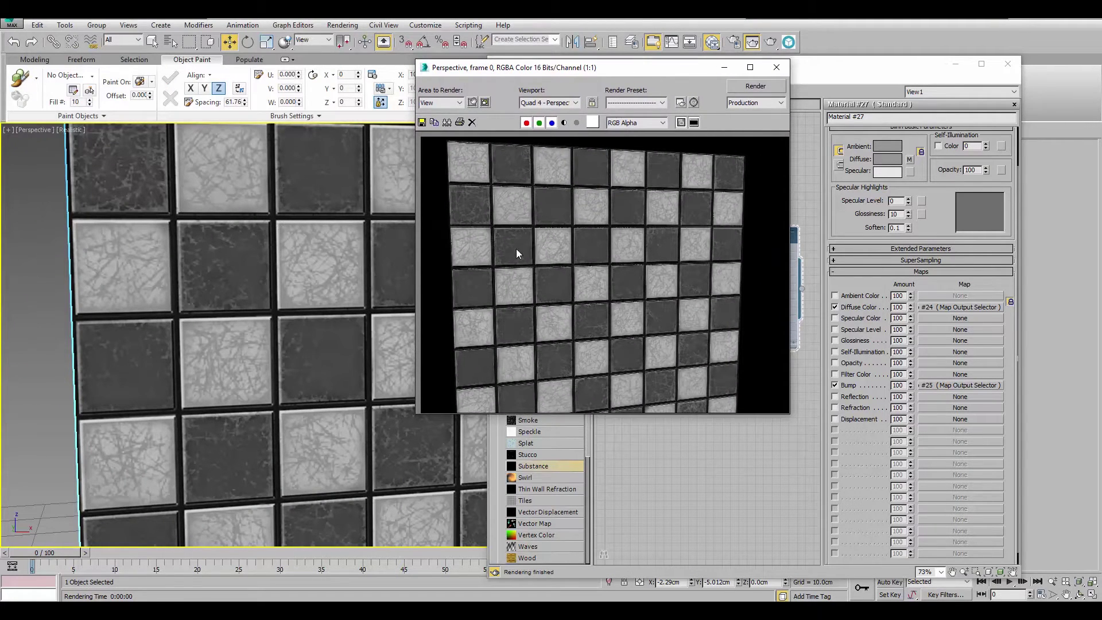
- Switch the perspective viewport's material display to Realistic Materials with Maps
middle_click_drag(216, 262, 216, 266)
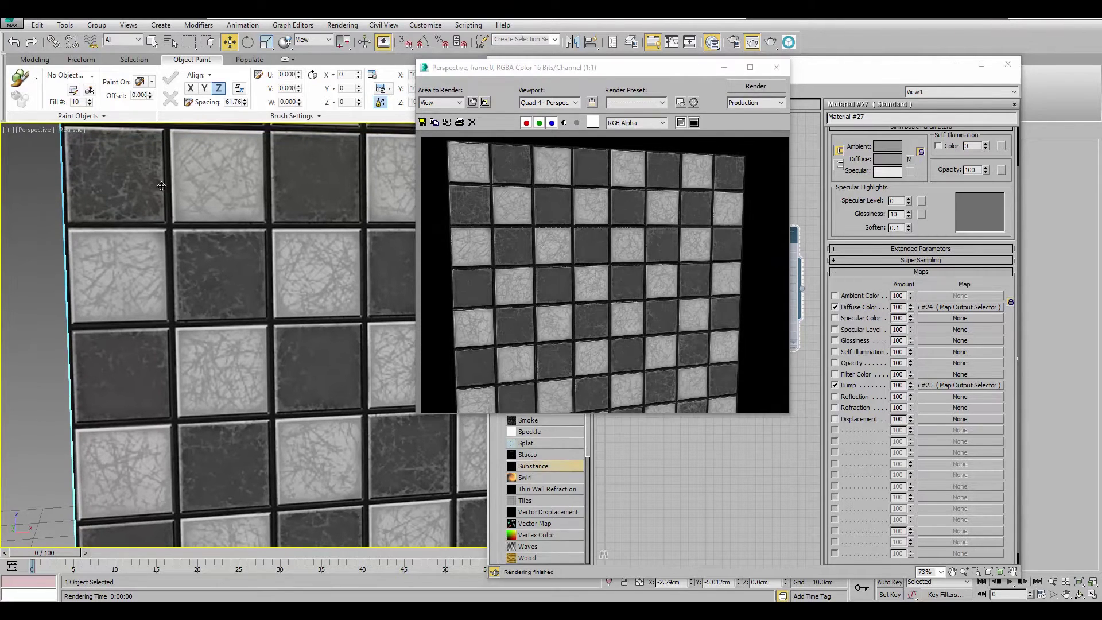
left_click(76, 130)
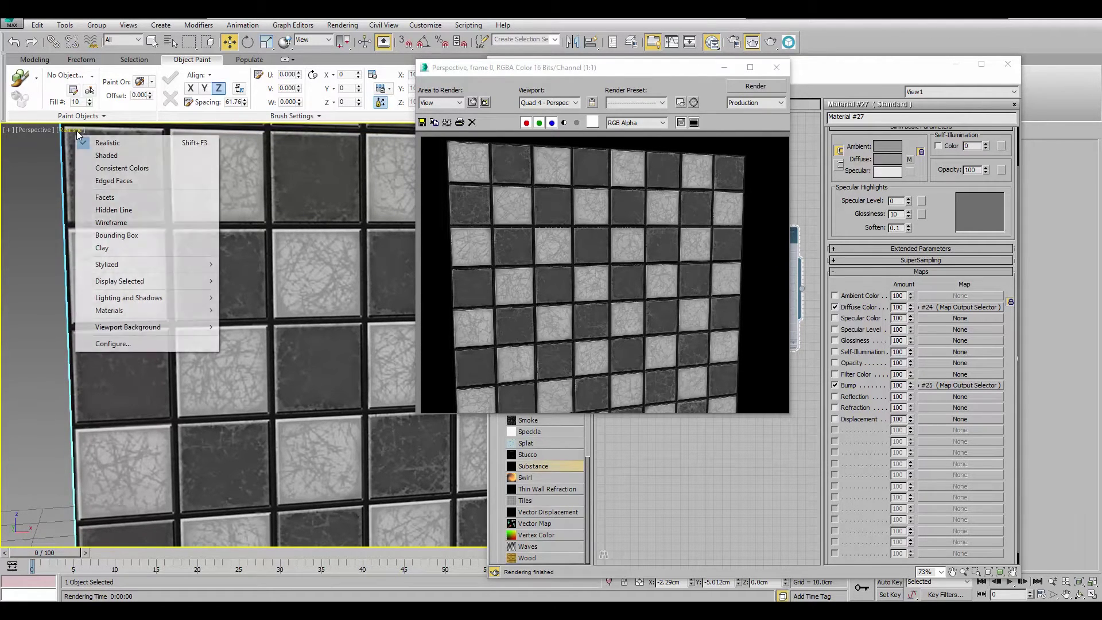
mouse_move(189, 309)
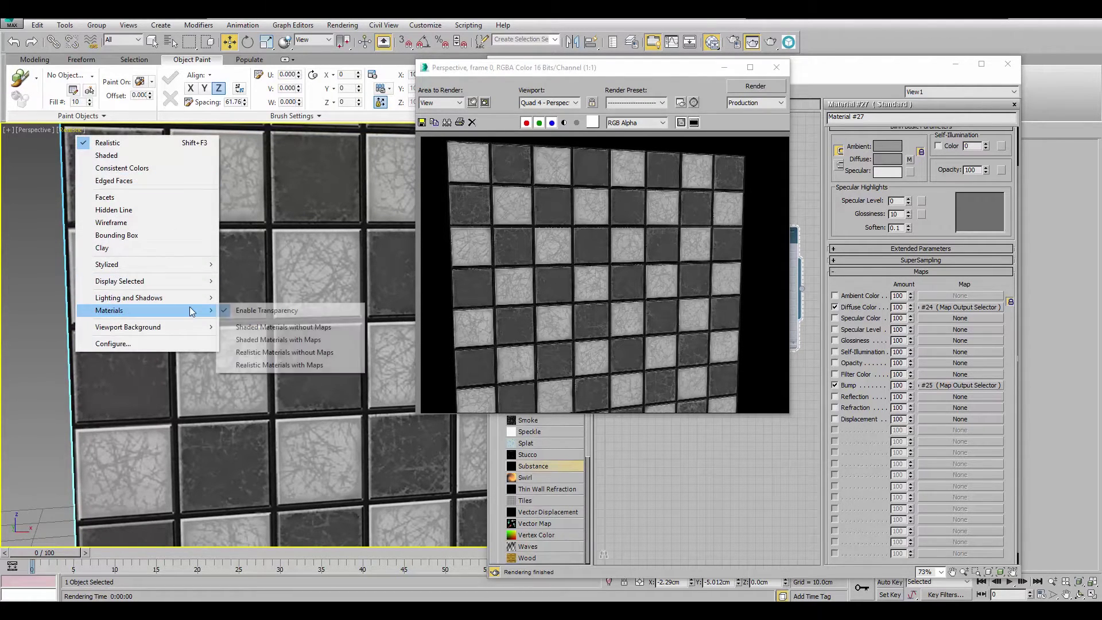
left_click(272, 364)
middle_click_drag(323, 310, 305, 344)
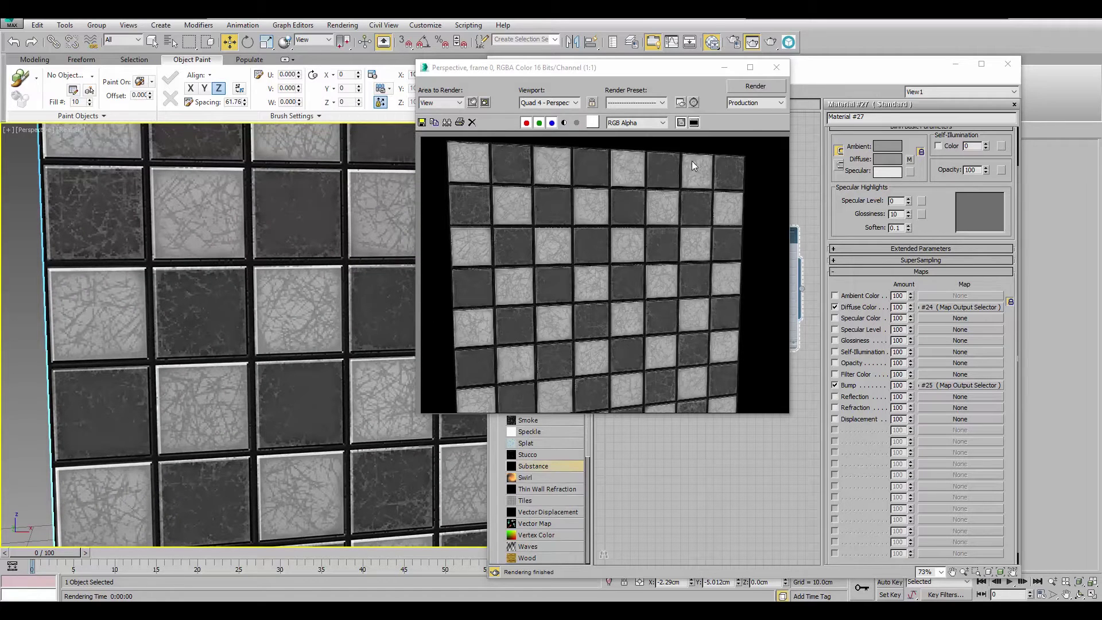
- Close the rendered image and examine the checker tiles on the box up close
left_click(772, 73)
middle_click_drag(288, 240, 276, 191)
scroll(275, 191, "down", 5)
scroll(306, 284, "up", 5)
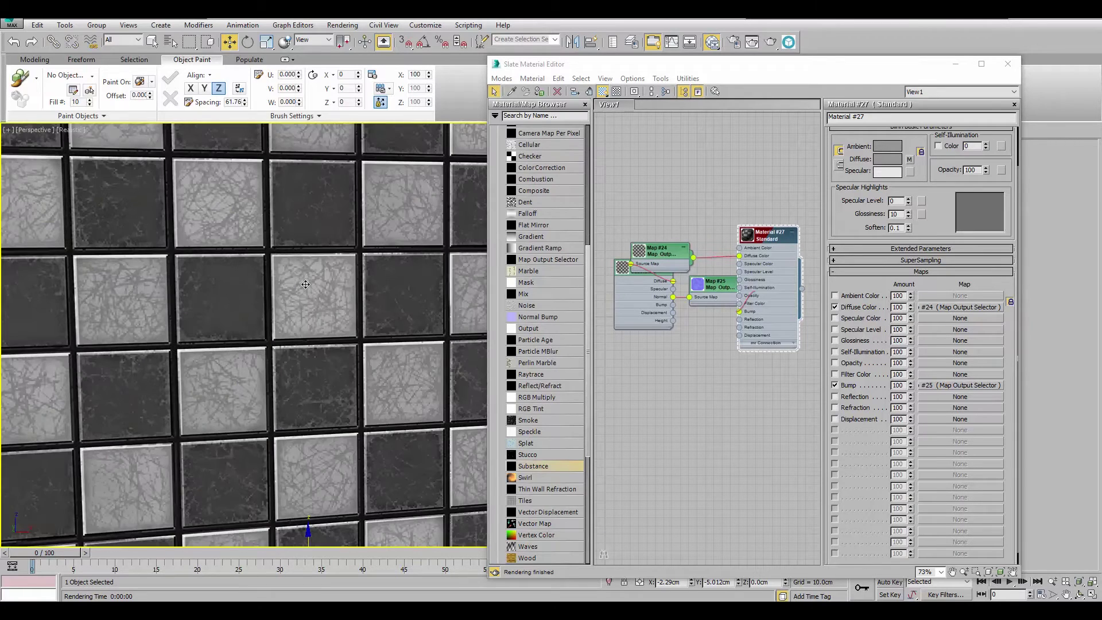
- Render the perspective view of the box's tiles again and close the rendered image
key("shift+q")
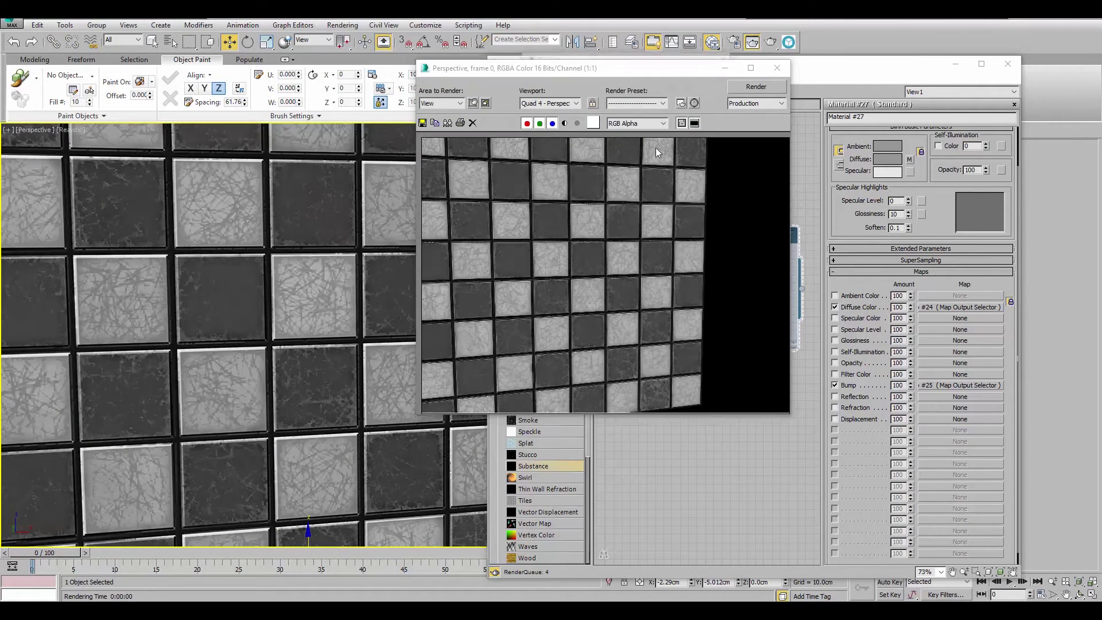
left_click(772, 70)
mouse_move(320, 300)
middle_mouse_down()
mouse_move(352, 307)
mouse_move(337, 307)
middle_mouse_up()
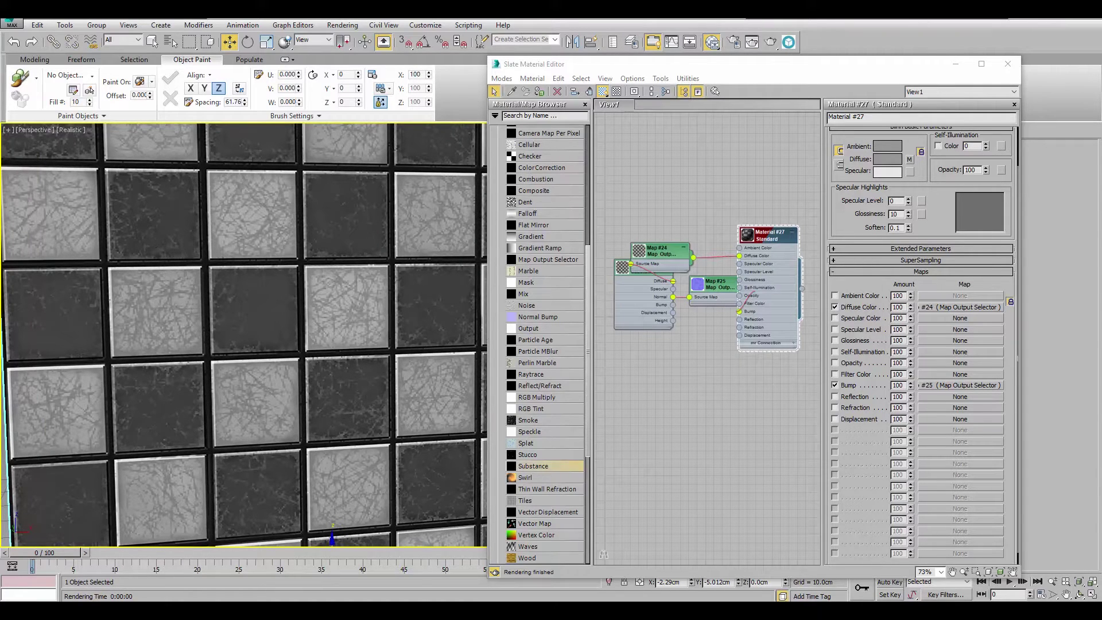
- Switch to the Chrome browser and look through the Tavern_Teak page and the Materials category on Substance Share
mouse_move(315, 603)
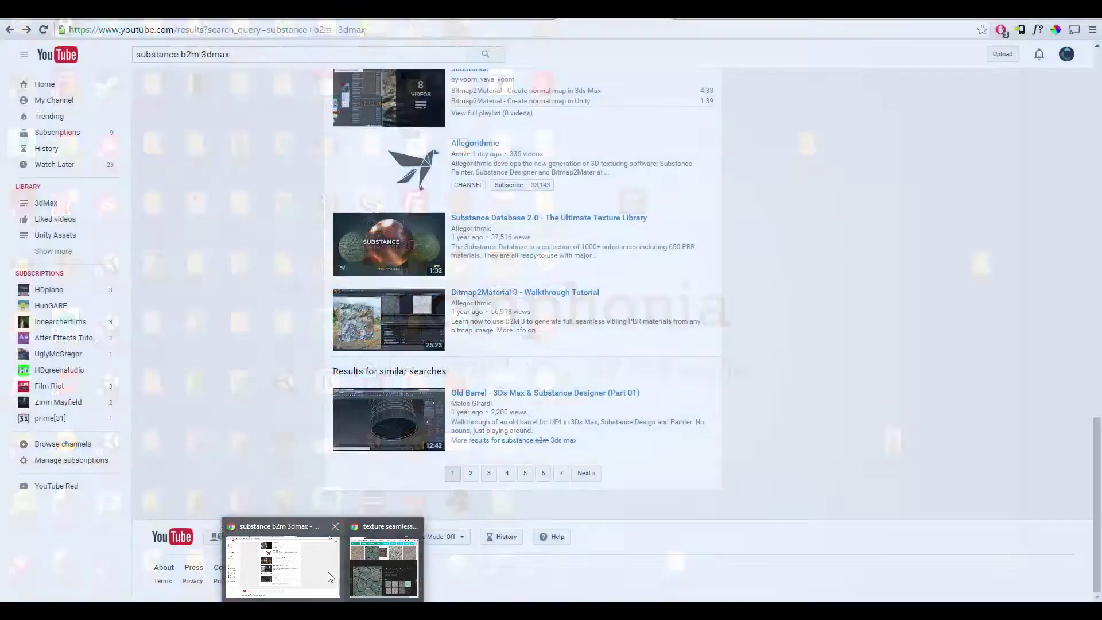
left_click(330, 577)
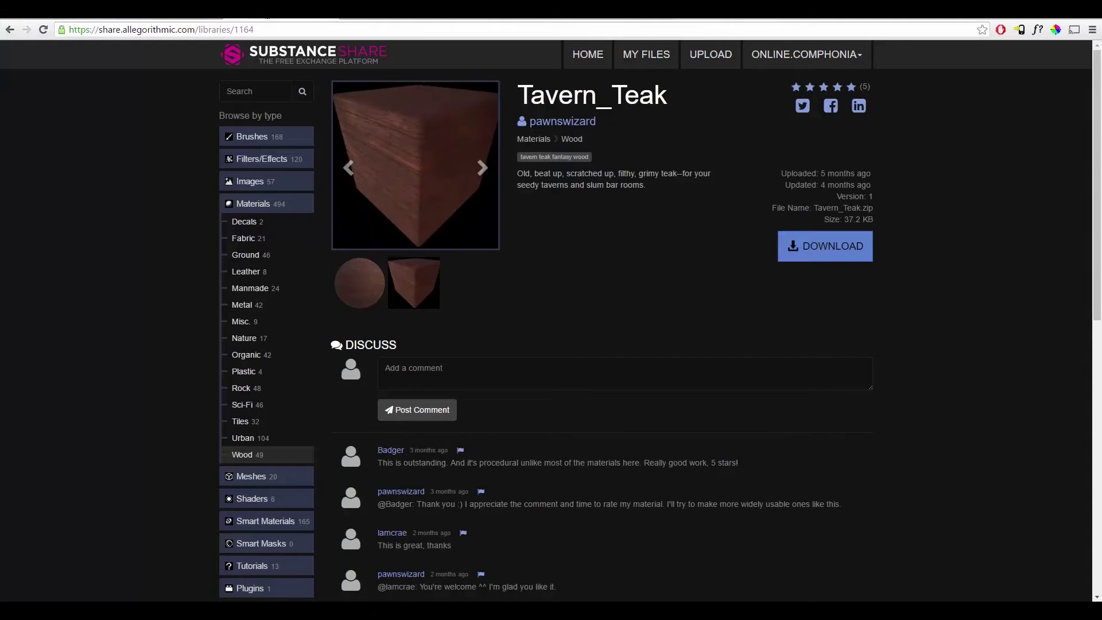
scroll(457, 341, "down", 5)
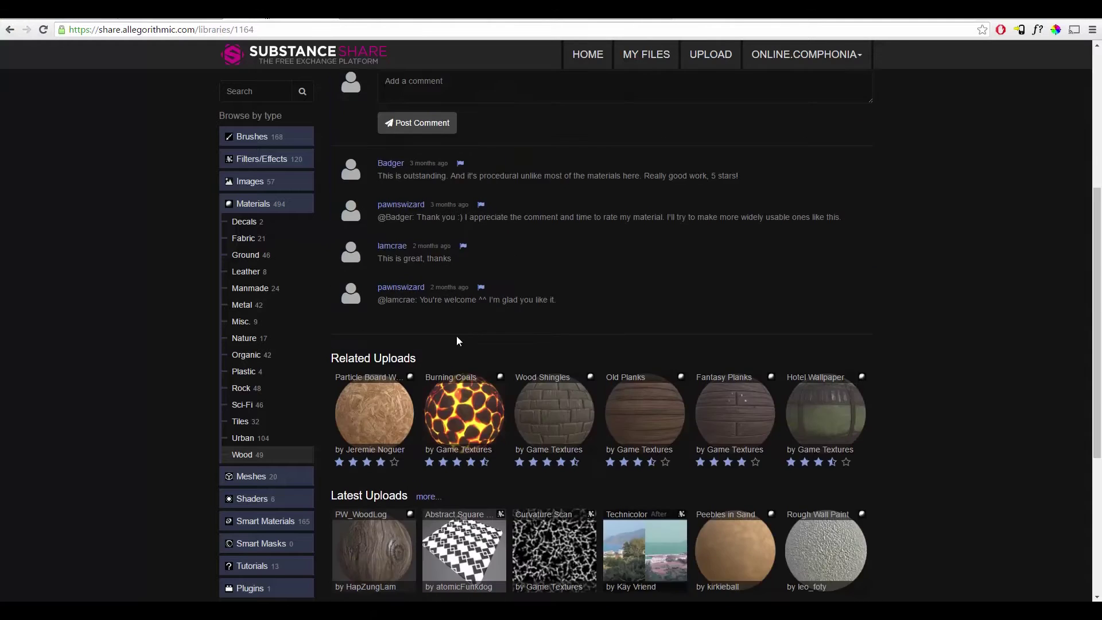
scroll(457, 336, "up", 5)
left_click(263, 206)
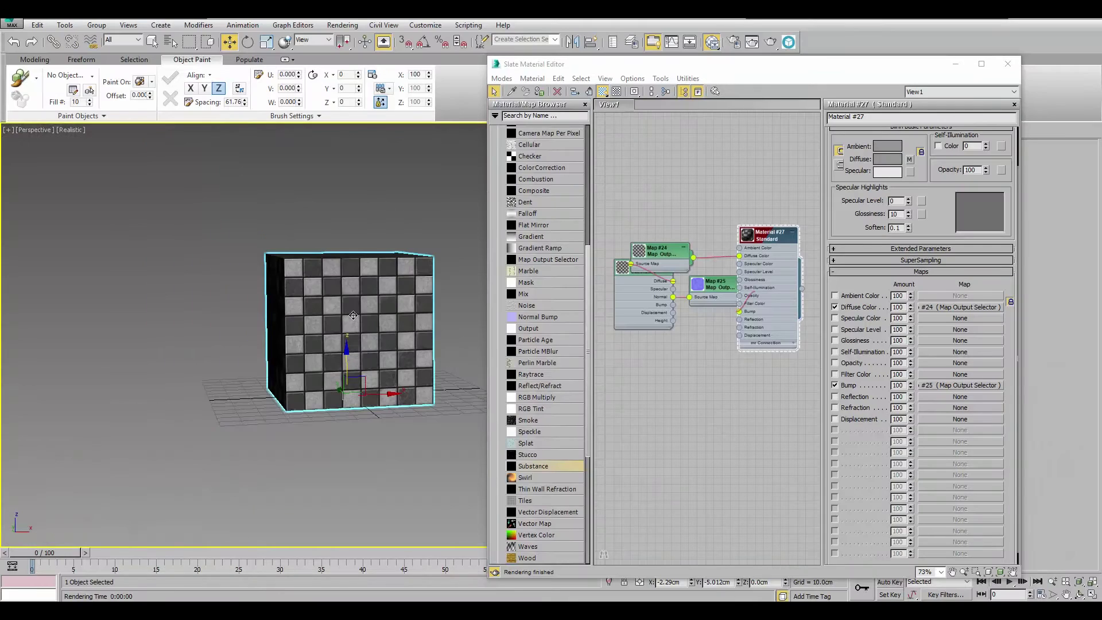
- Examine the checker tiles' bump on the box's top and side faces from several angles and distances
middle_click_drag(353, 316, 343, 327, "alt")
scroll(343, 327, "up", 3)
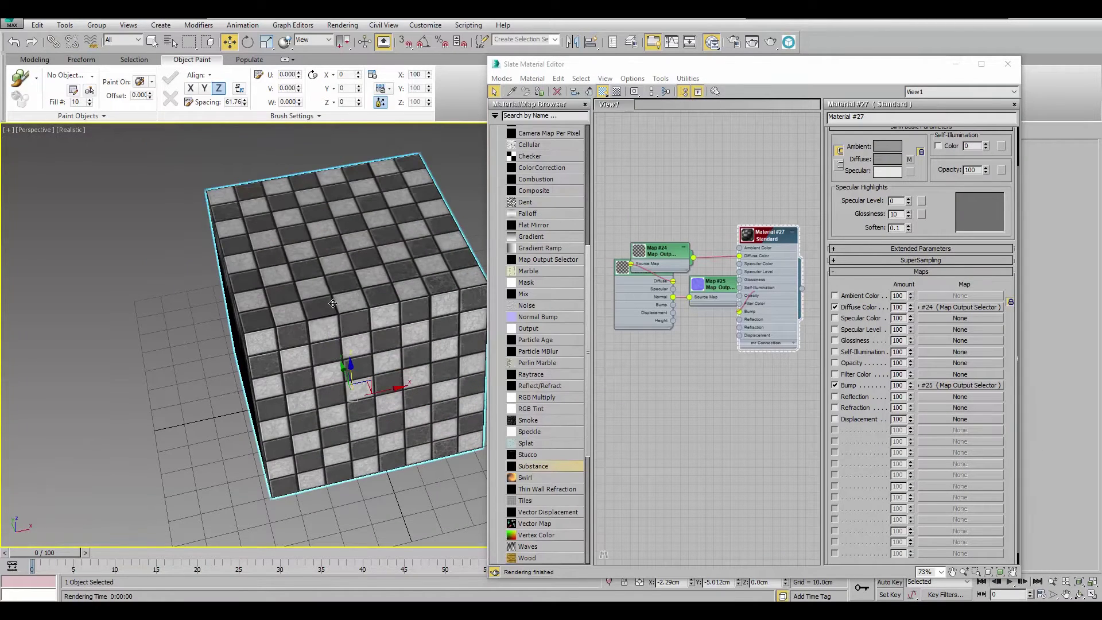
middle_click_drag(326, 294, 322, 424, "alt")
scroll(360, 321, "up", 2)
scroll(332, 437, "up", 2)
scroll(325, 441, "down", 5)
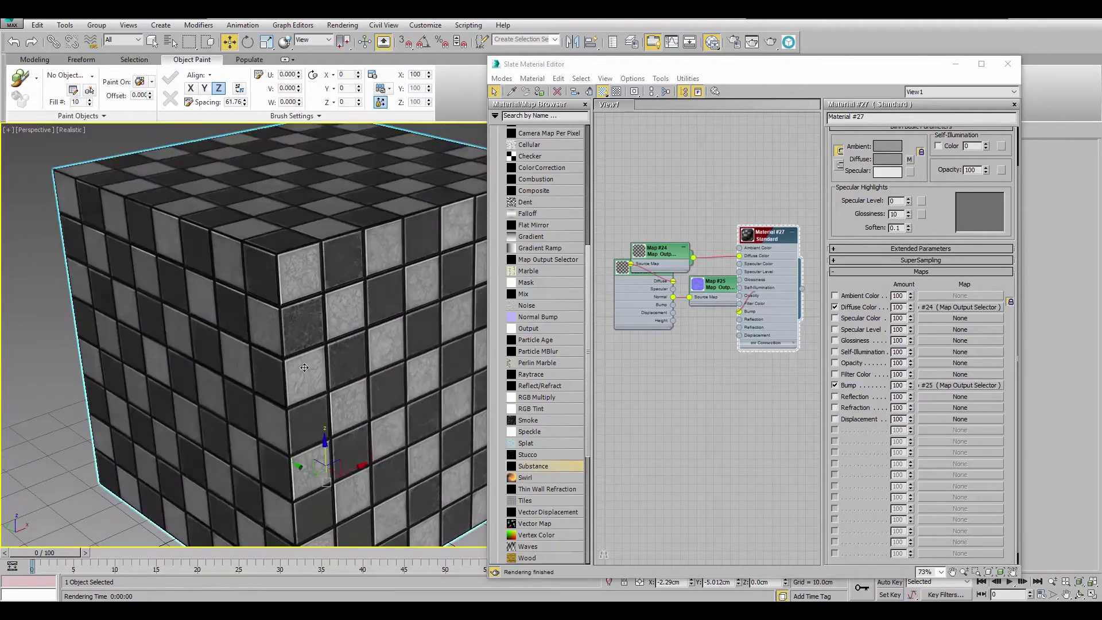
scroll(322, 424, "up", 2)
middle_click_drag(685, 378, 660, 357)
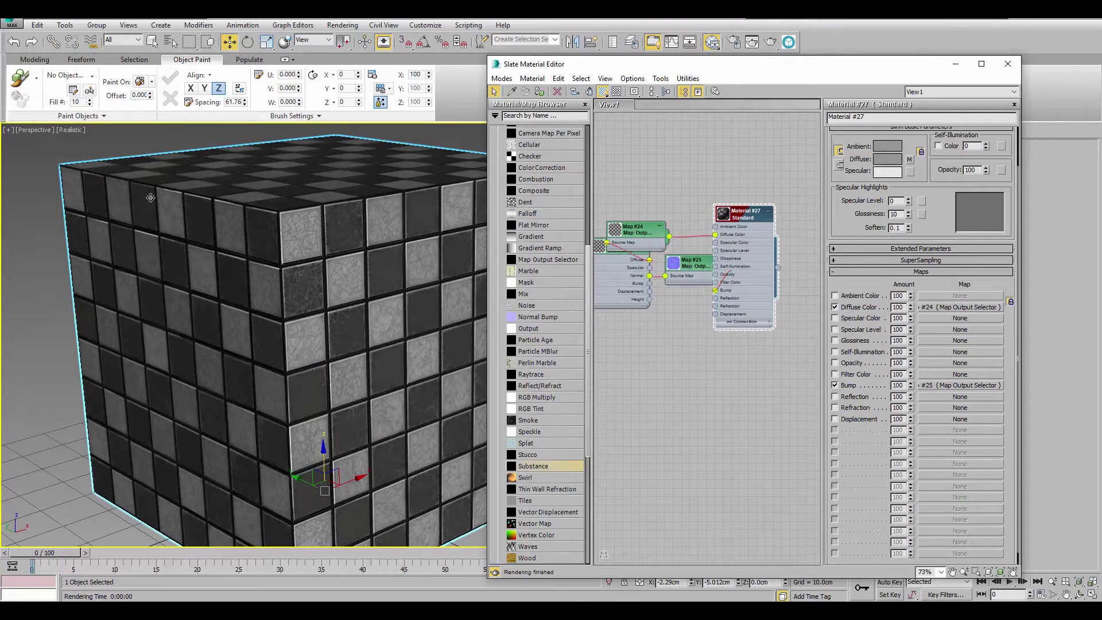
scroll(558, 279, "up", 6)
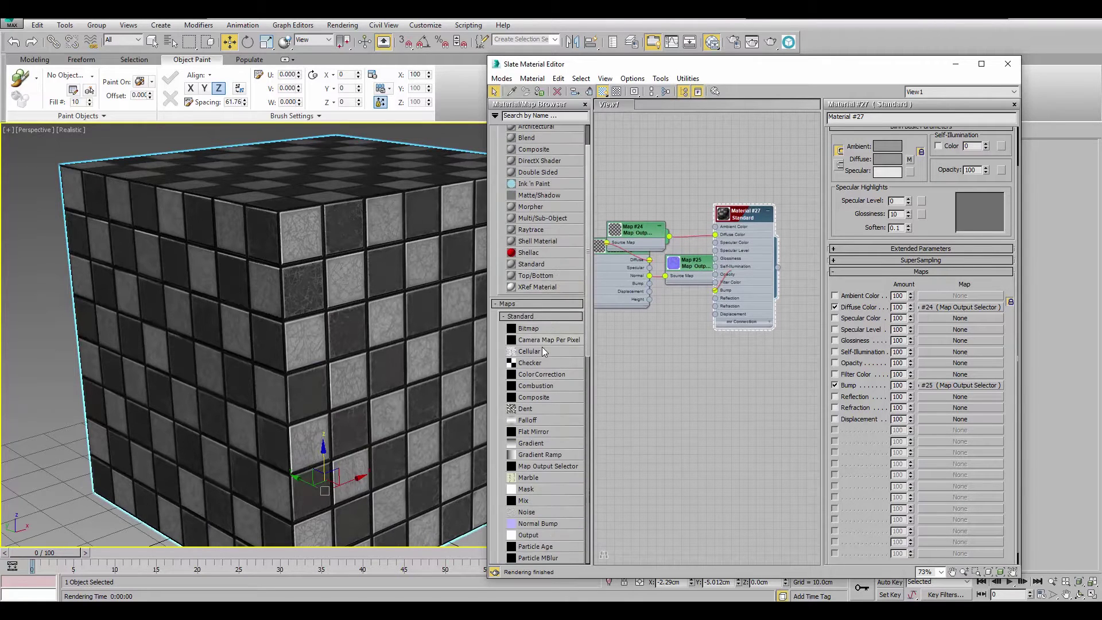
middle_click_drag(306, 291, 293, 322)
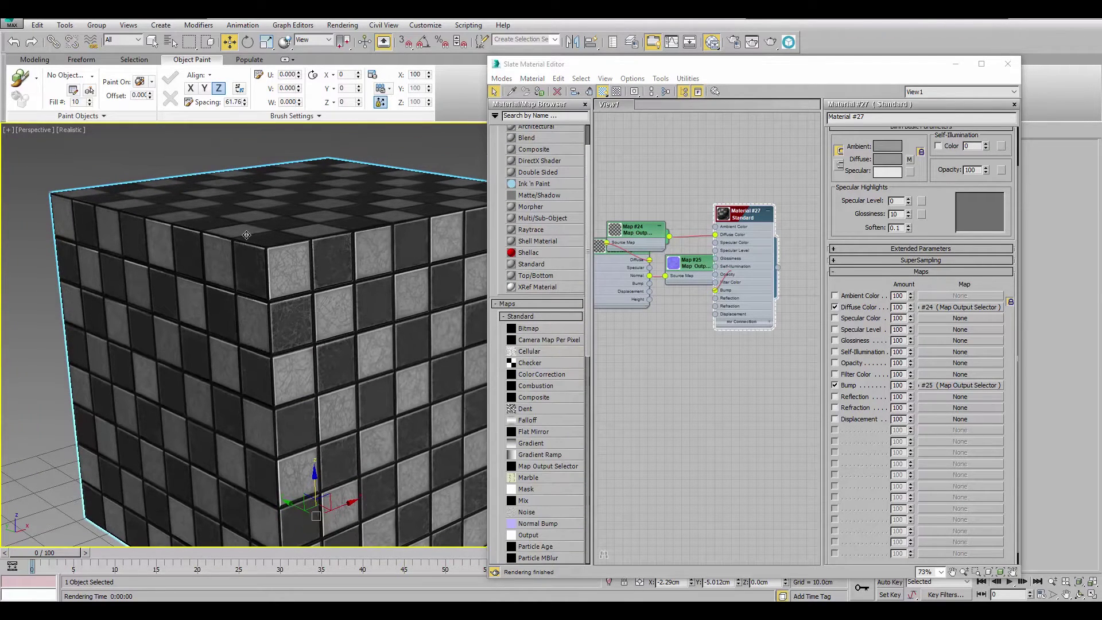
middle_click_drag(262, 242, 276, 251, "alt")
scroll(536, 443, "down", 3)
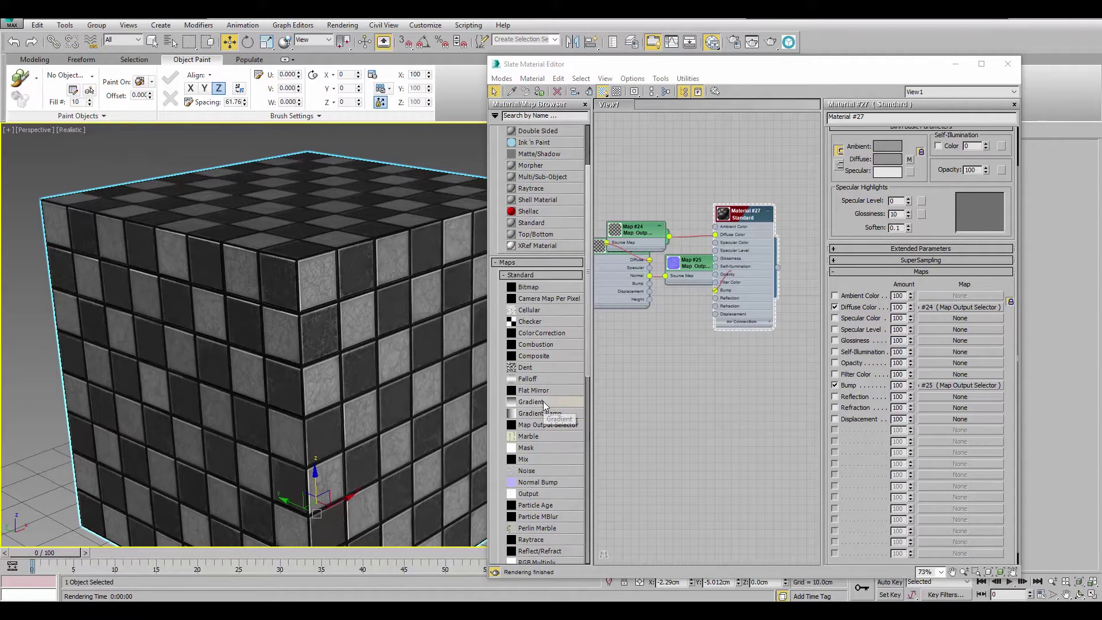
left_click(12, 24)
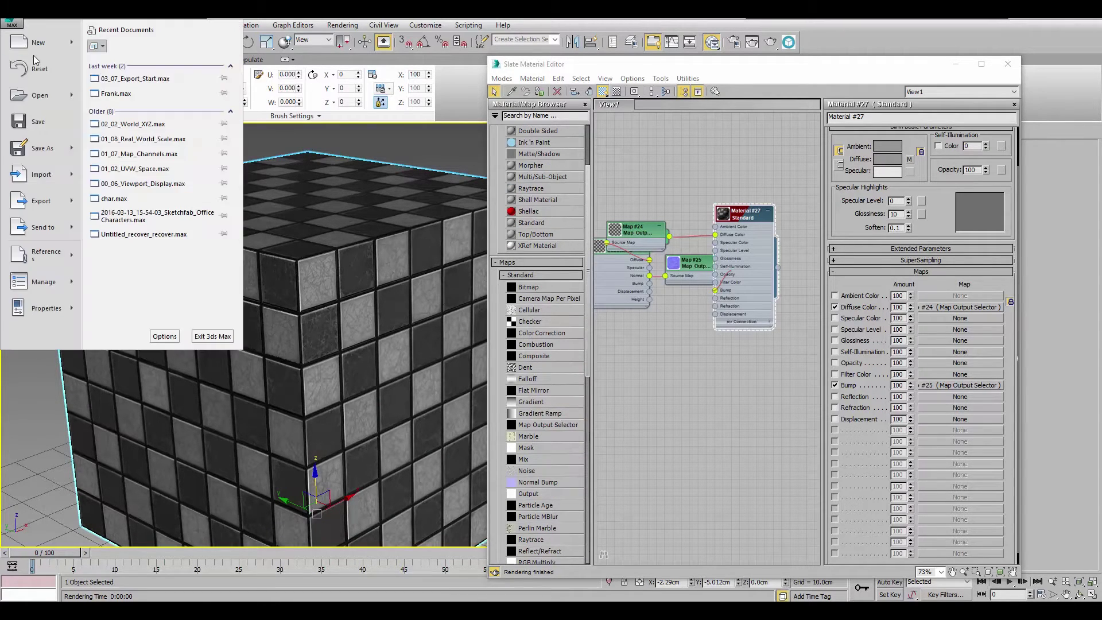
left_click(344, 170)
middle_click_drag(343, 173, 320, 204)
- Open Render To Texture for the box and add DiffuseMap and NormalsMap as output elements
left_click(345, 25)
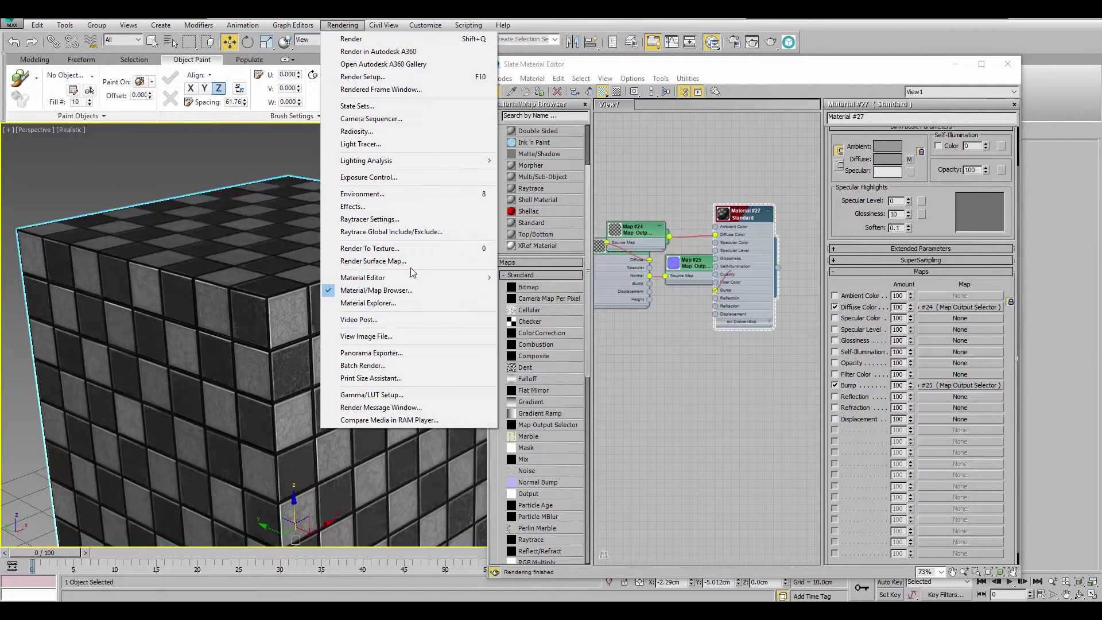
left_click(410, 253)
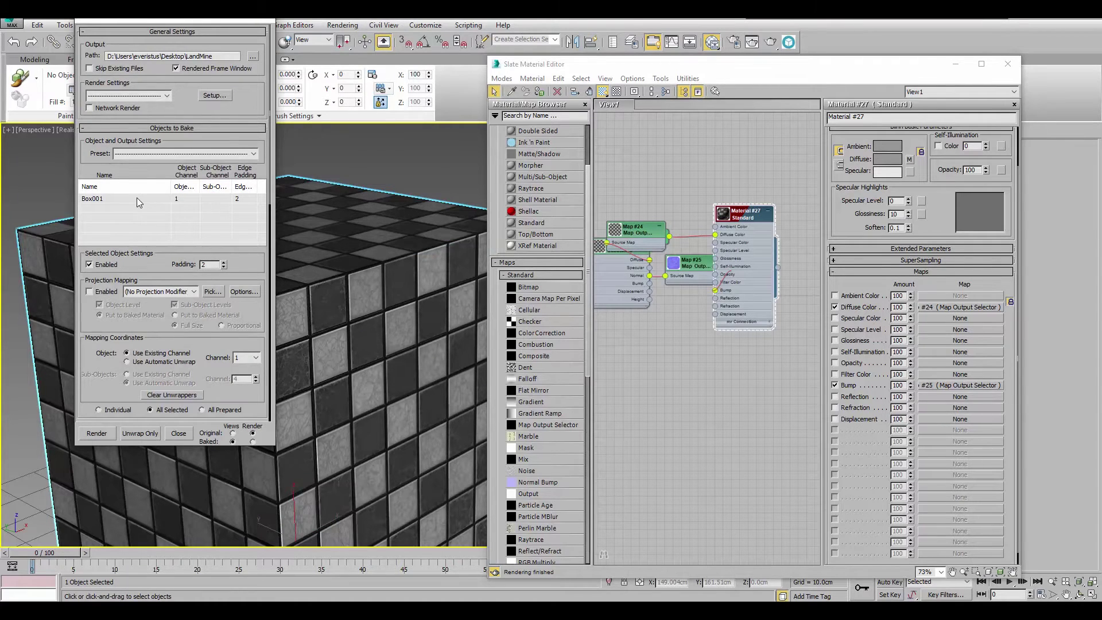
left_click_drag(273, 173, 268, 302)
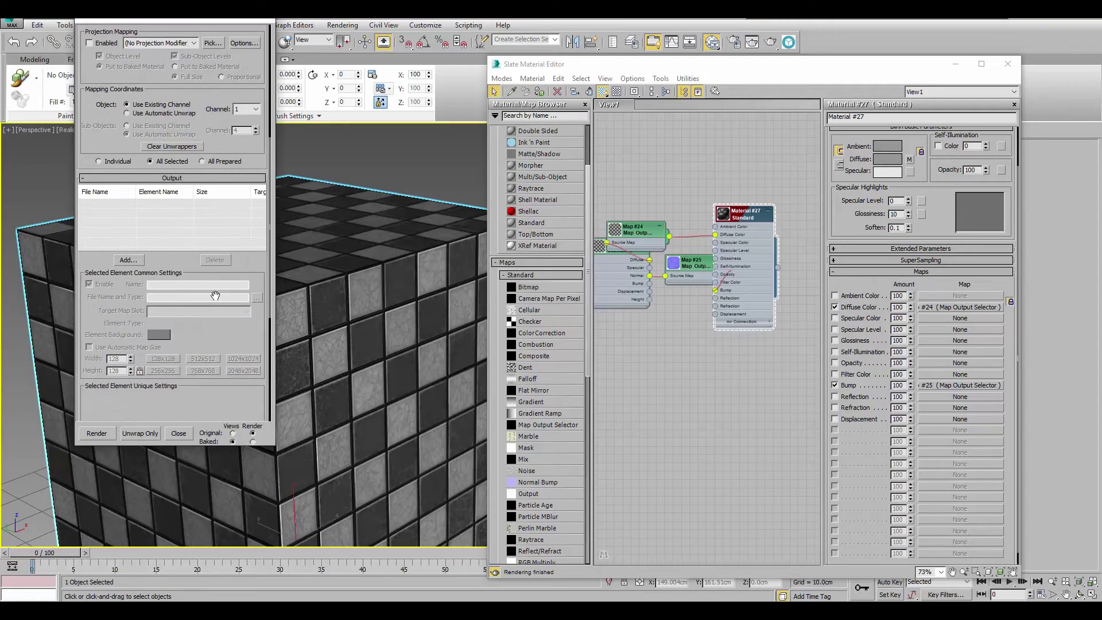
left_click(130, 260)
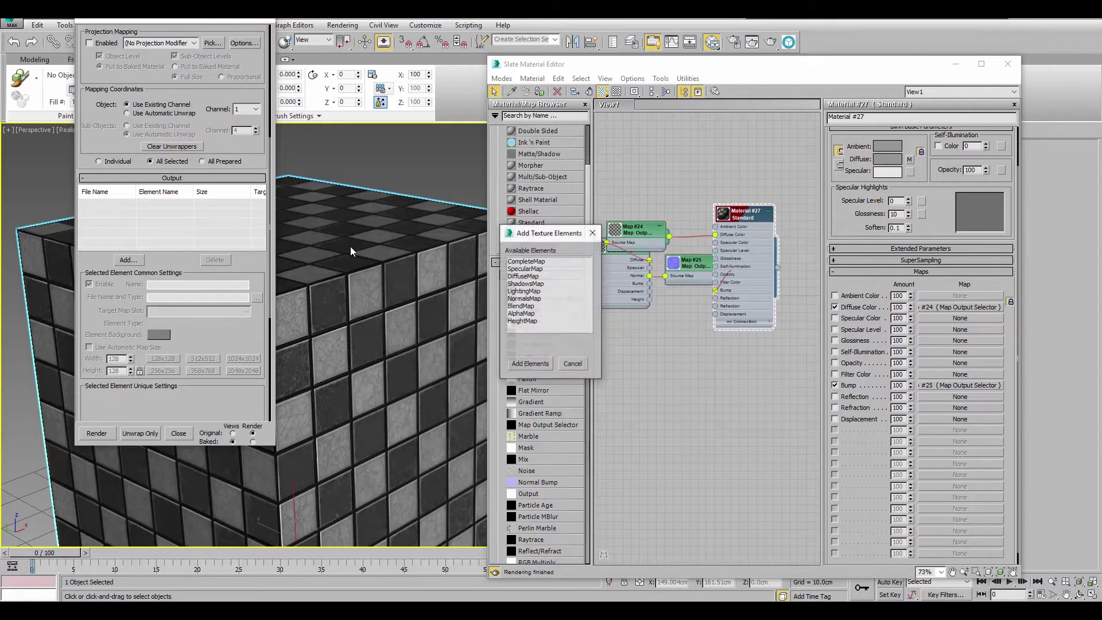
left_click(525, 298)
left_click(524, 277, "ctrl")
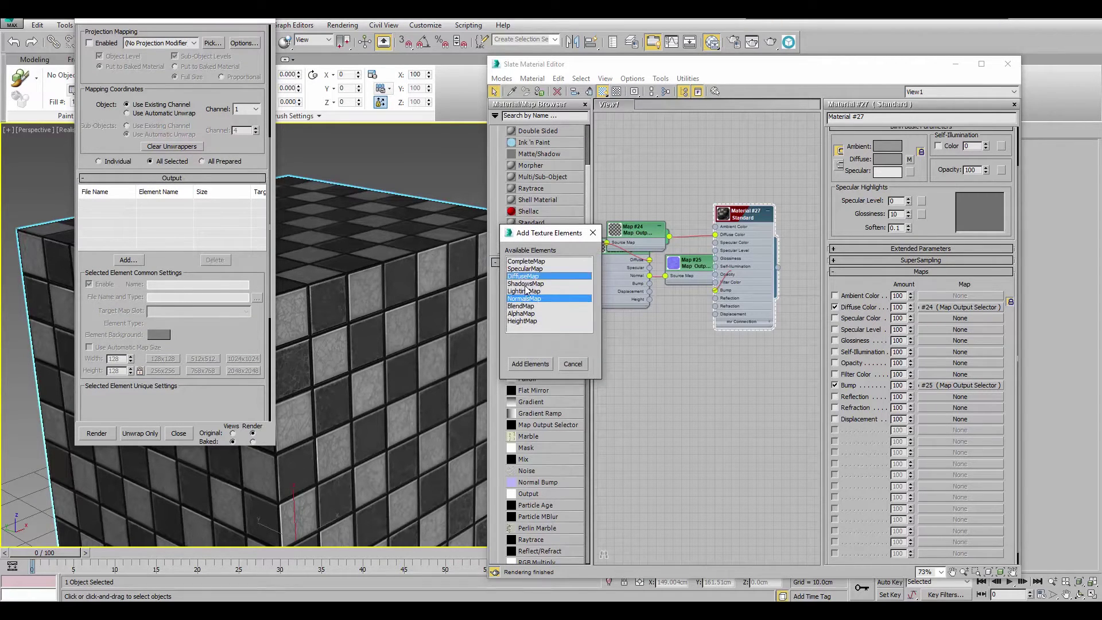
left_click(528, 364)
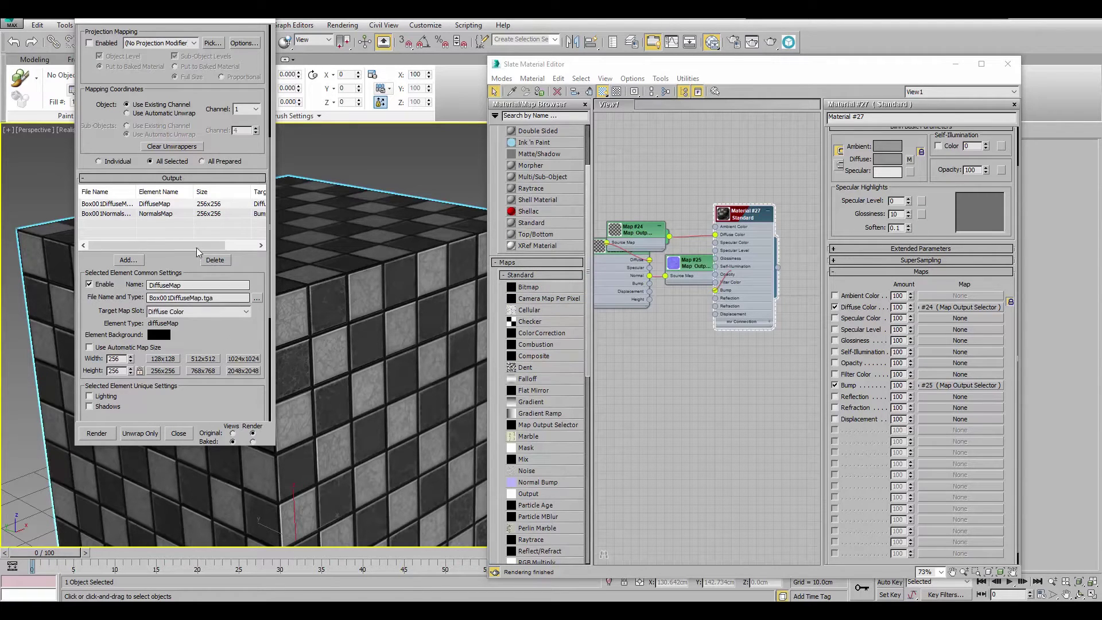
- Set the output size of both the DiffuseMap and NormalsMap elements to 1024x1024
left_click(180, 215)
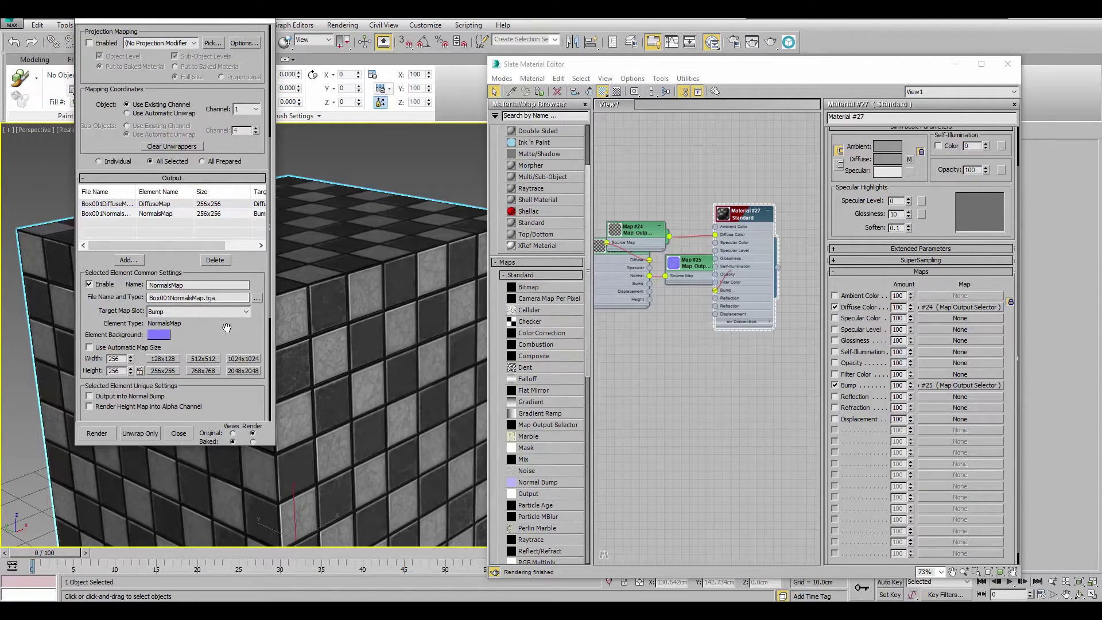
left_click(154, 203)
left_click(243, 358)
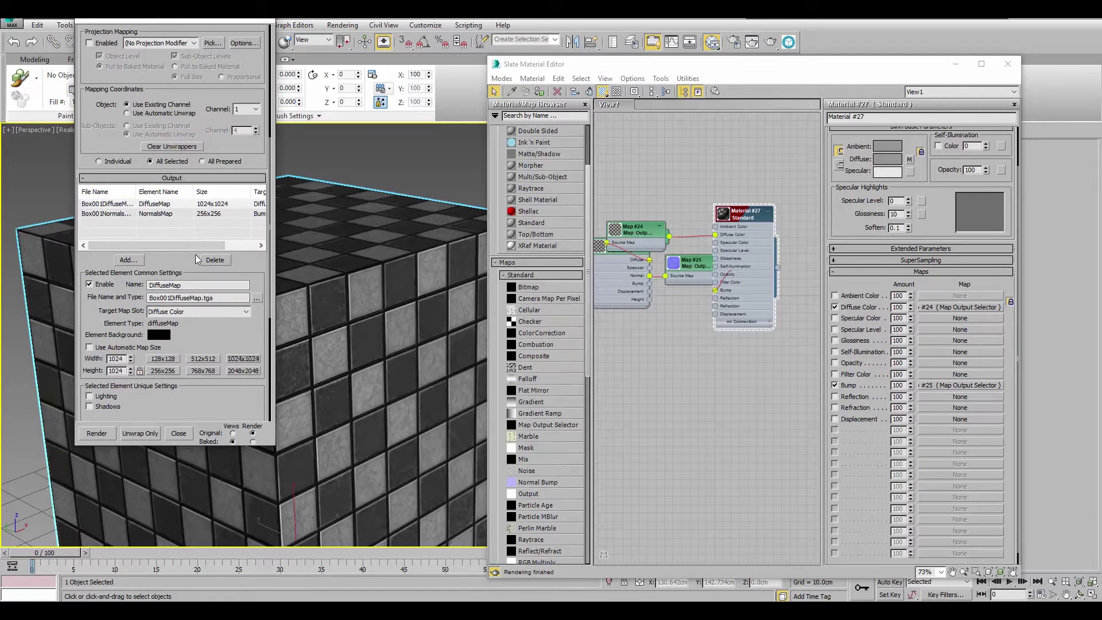
left_click(175, 216)
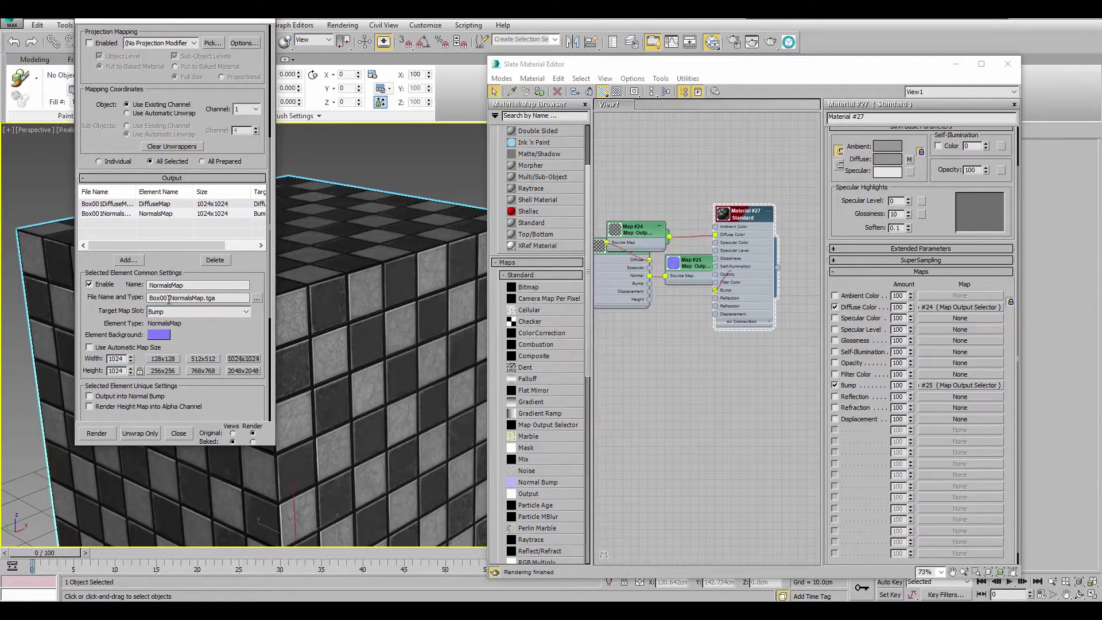
- Check the NormalsMap file type options and the baked material settings, and close Render To Texture without rendering
left_click(256, 298)
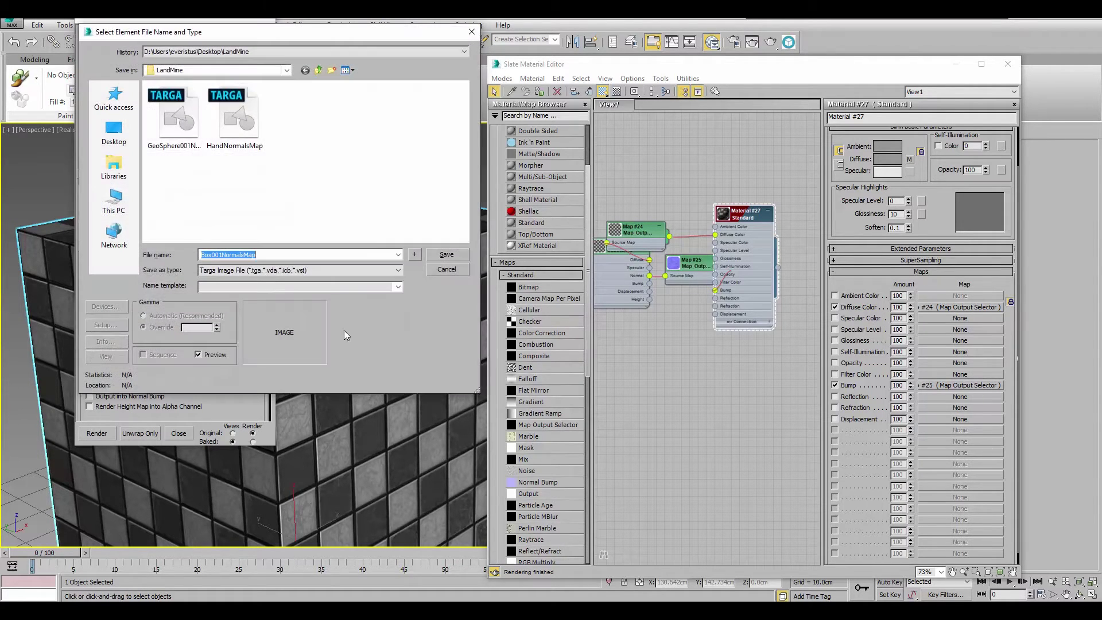
left_click(356, 273)
left_click(450, 271)
left_click(442, 270)
scroll(172, 258, "down", 5)
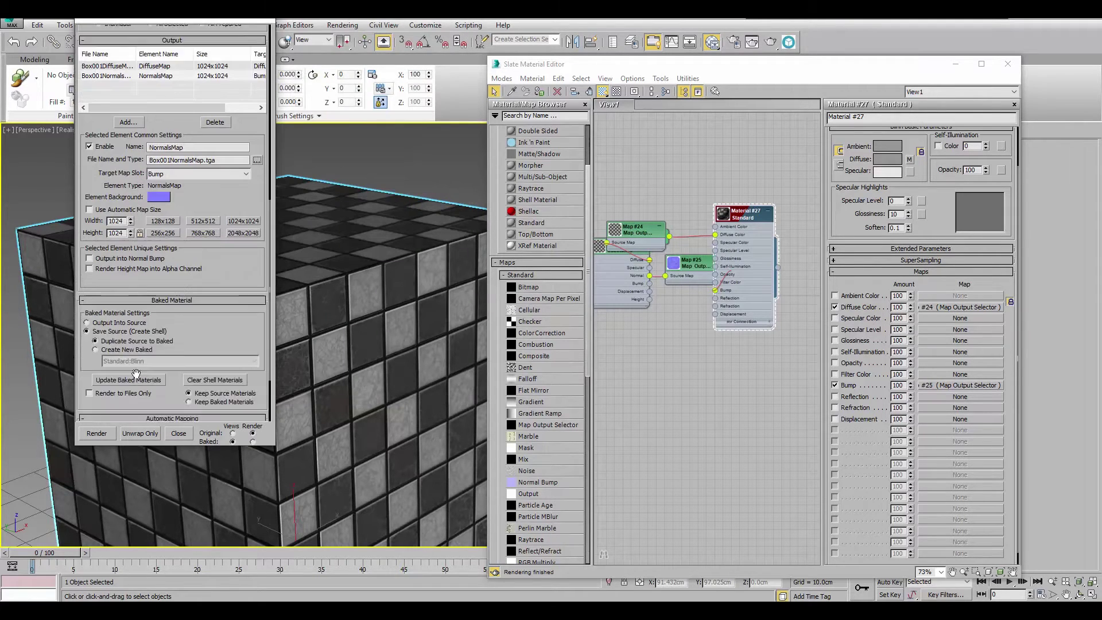
scroll(235, 54, "up", 3)
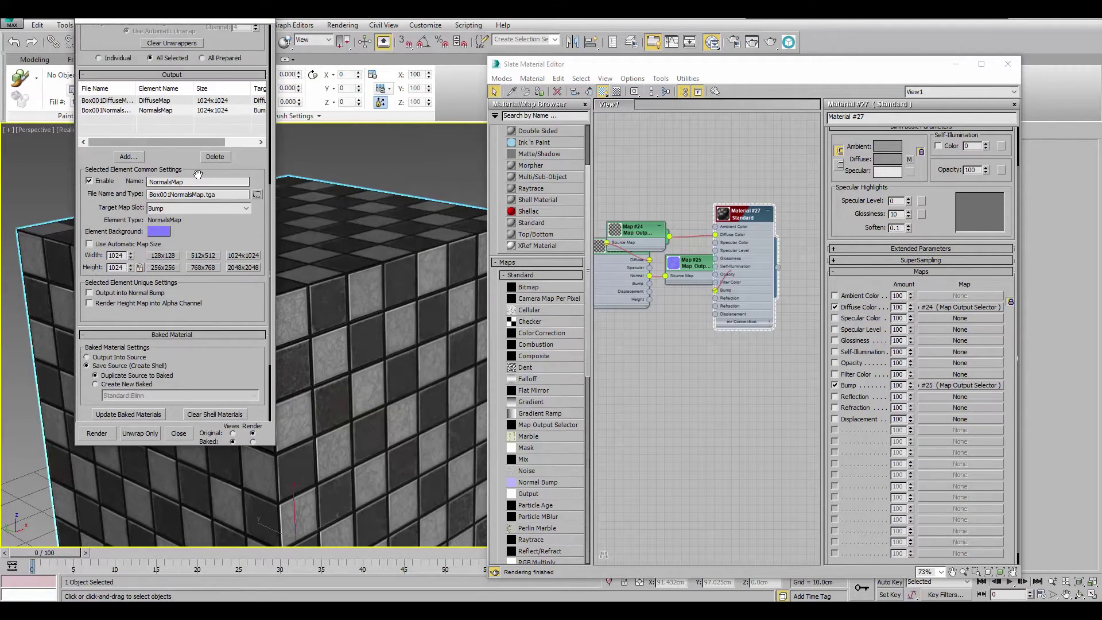
left_click(264, 21)
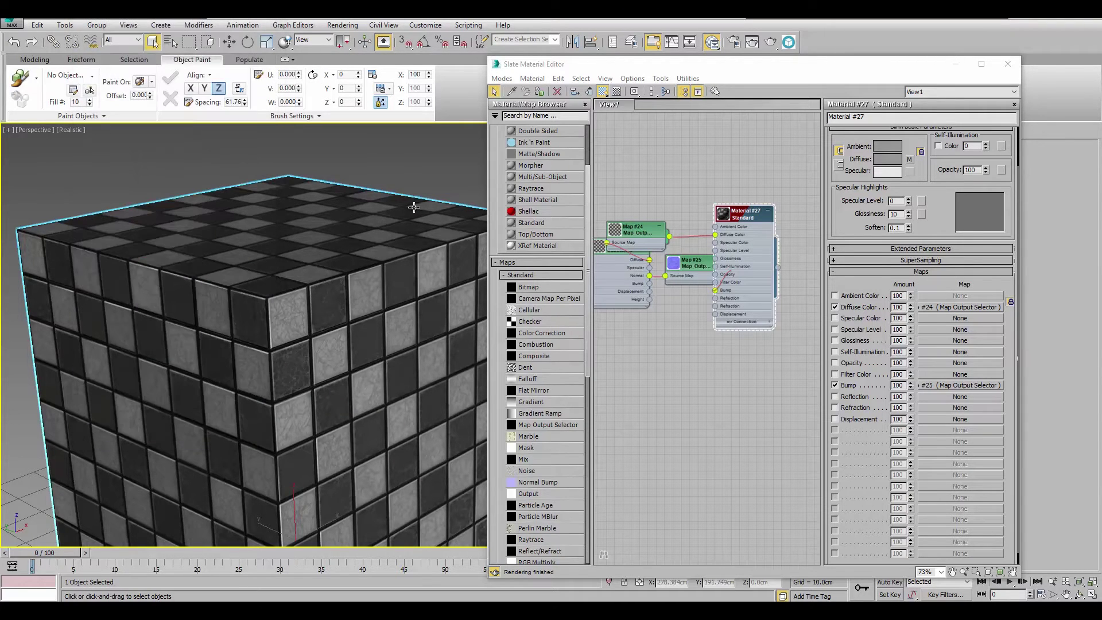
middle_click_drag(414, 207, 386, 226)
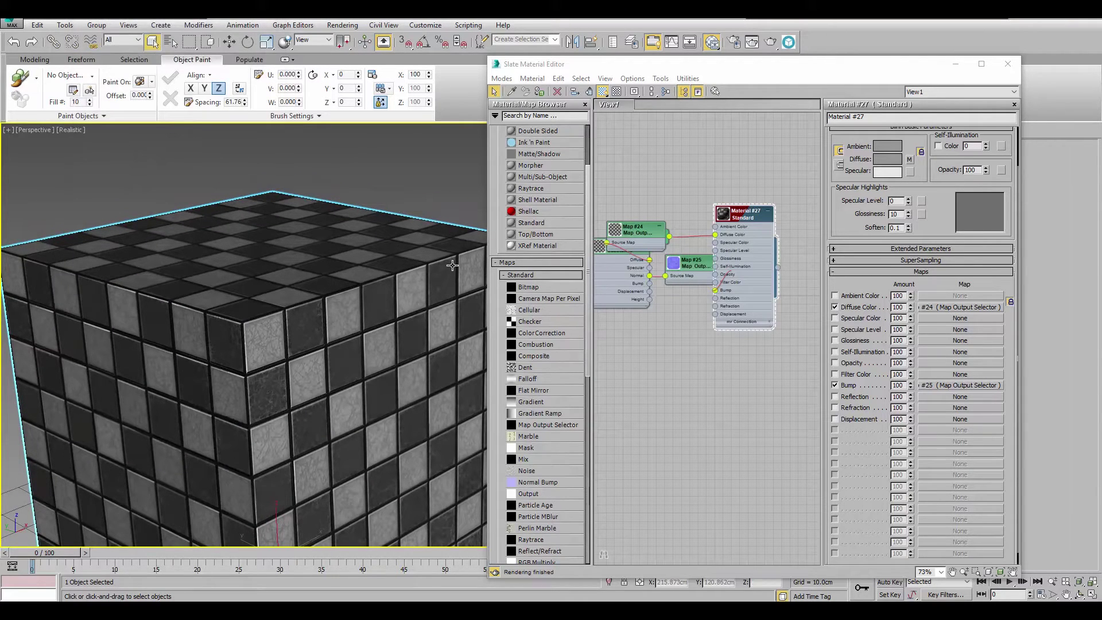
middle_click_drag(438, 222, 420, 230, "alt")
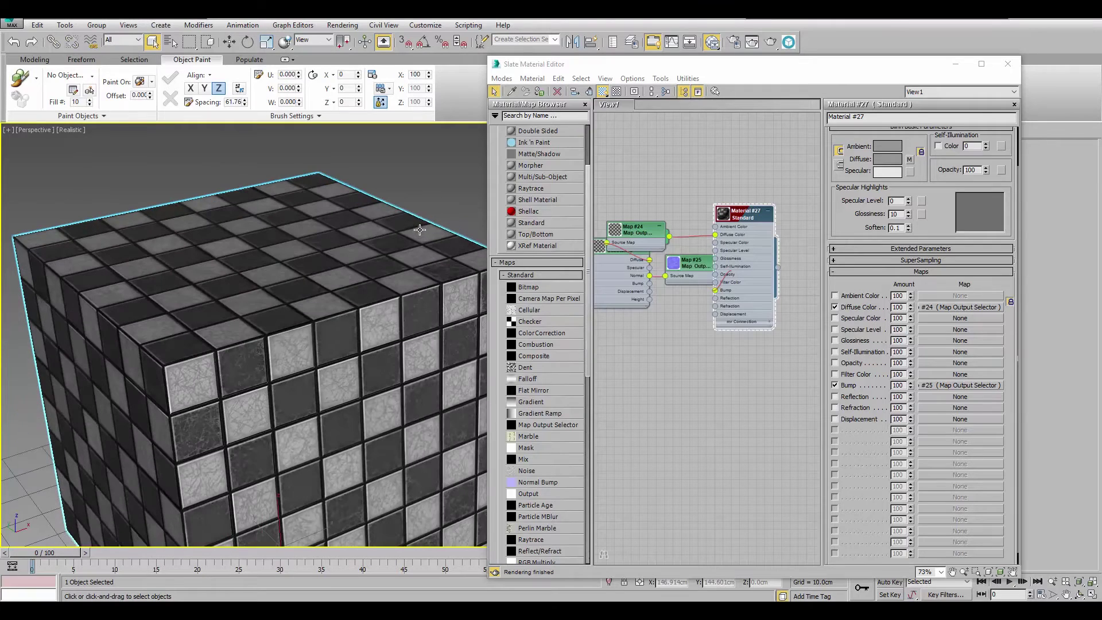
key("m")
middle_click_drag(594, 177, 587, 177)
key("m")
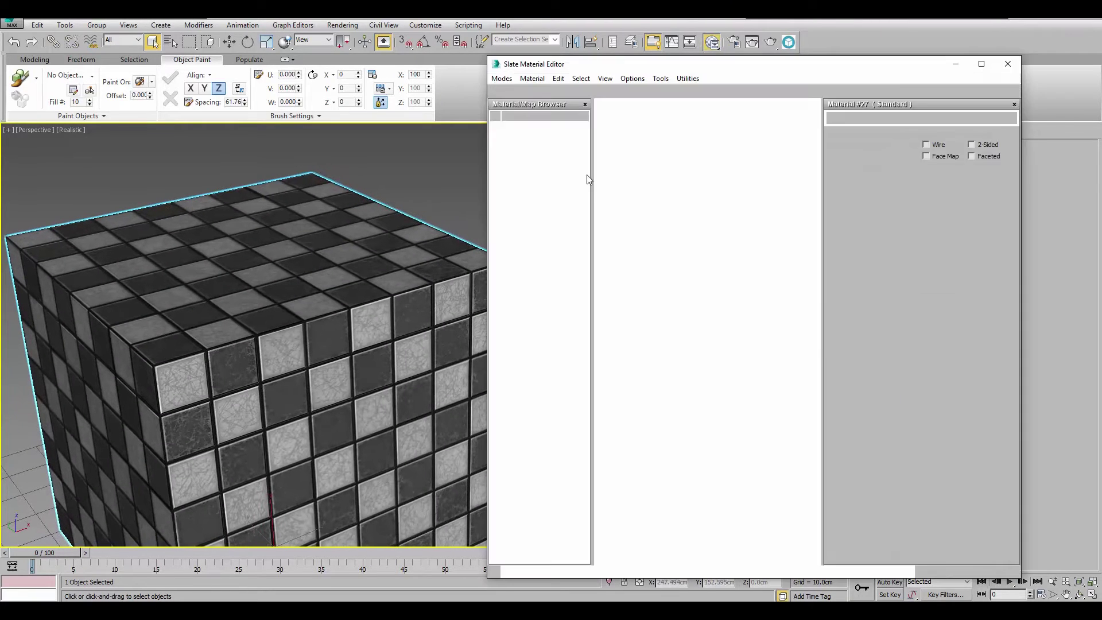
middle_click_drag(172, 288, 180, 263)
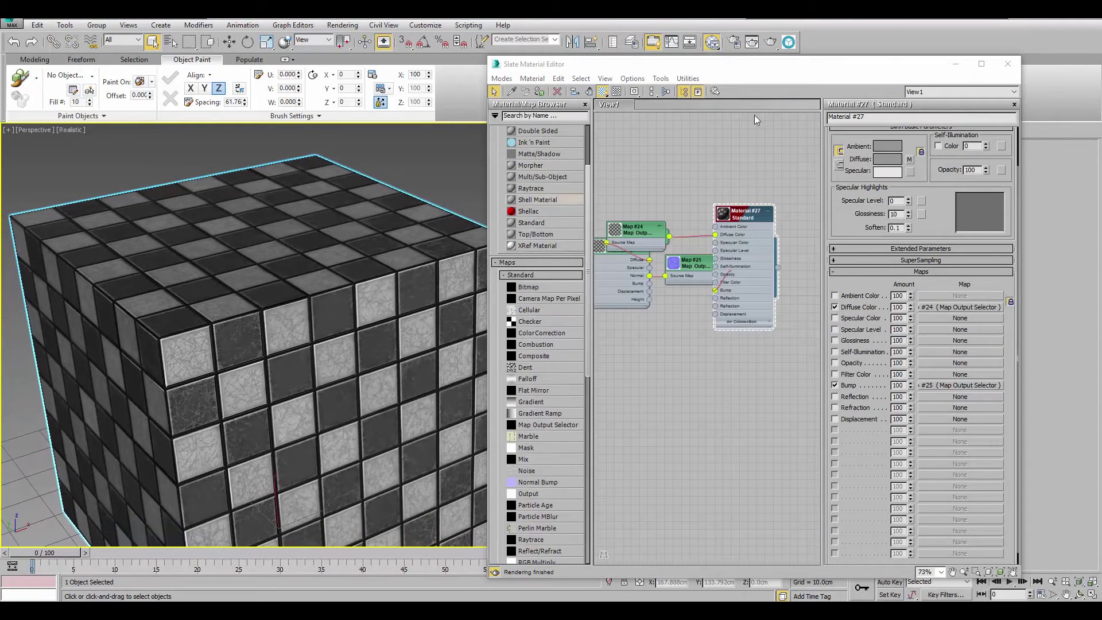
- Close the Slate Material Editor and delete the checker box from the scene
left_click(1007, 64)
scroll(432, 230, "down", 5)
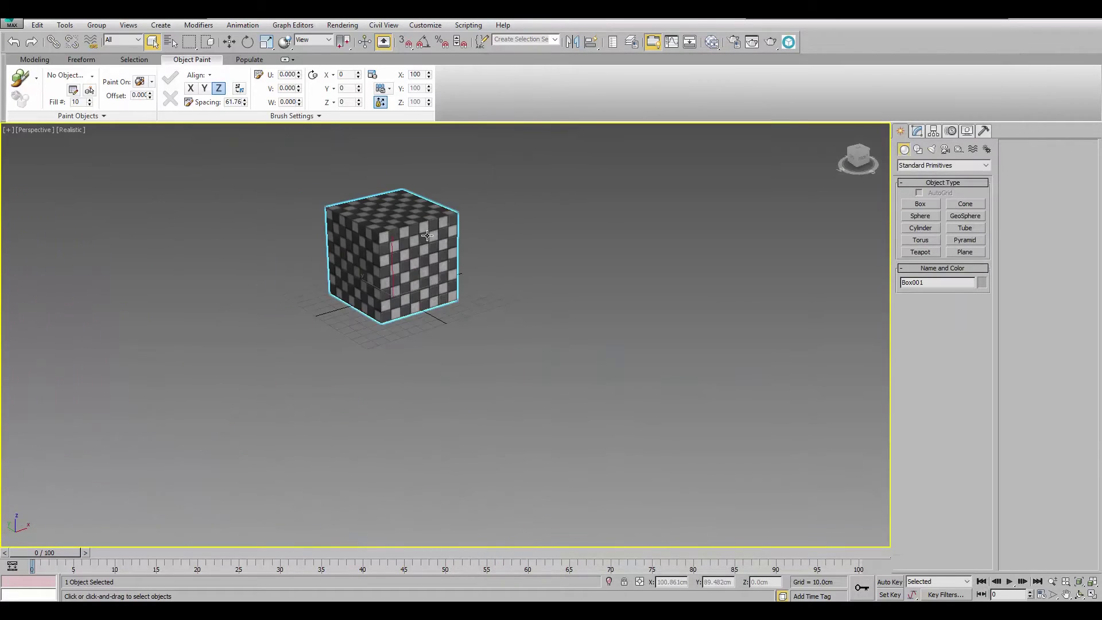
key("Delete")
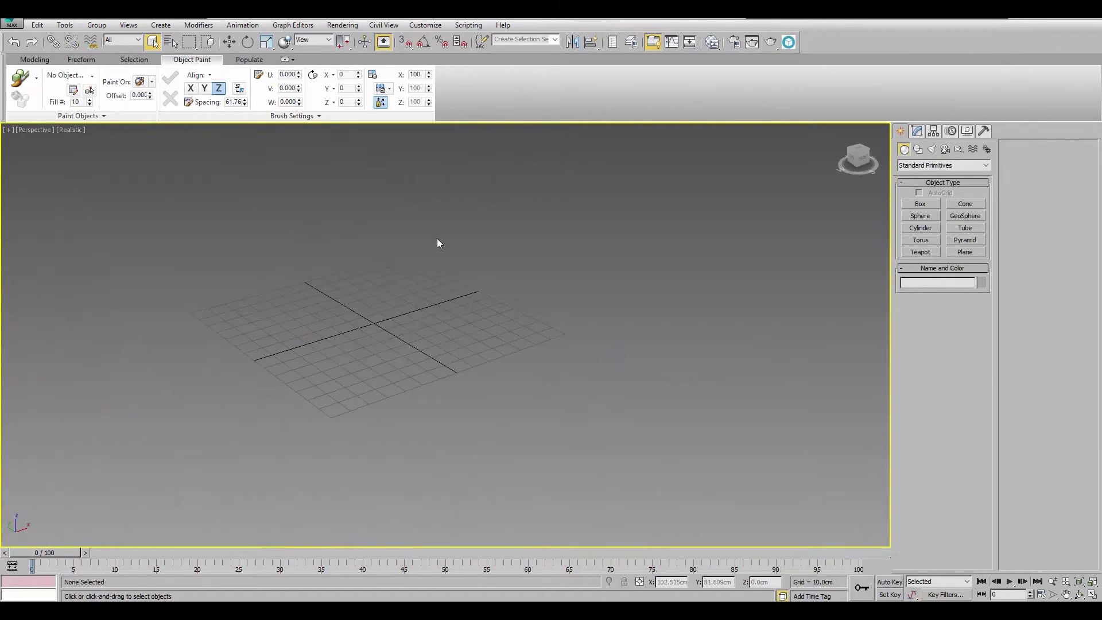
- Unhide all hidden objects in the scene and select the hilly terrain plane
right_click(441, 220)
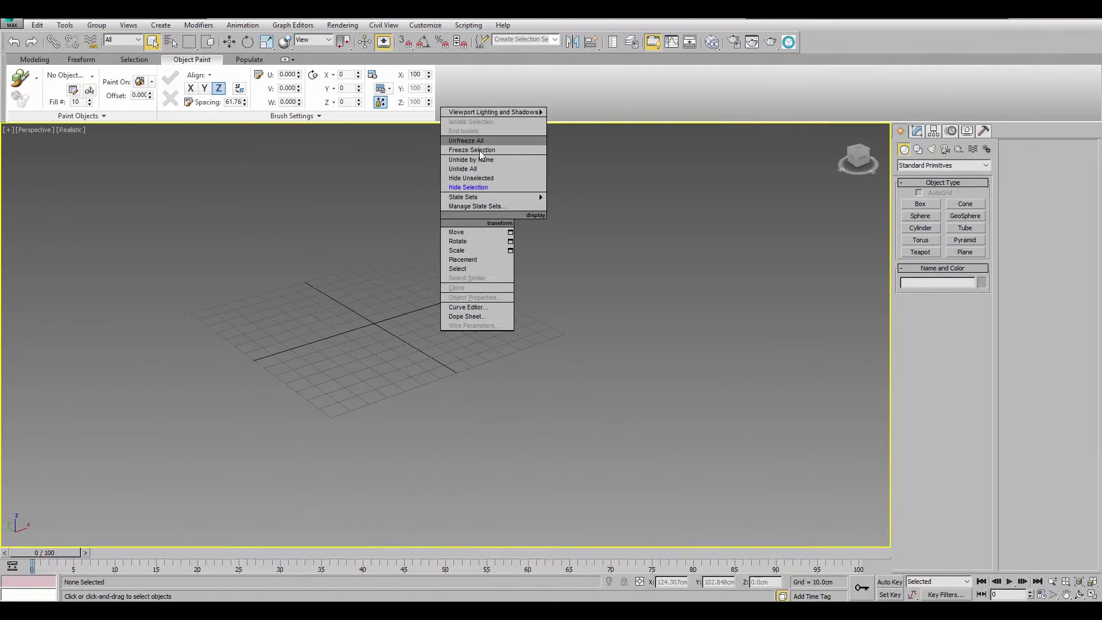
left_click(478, 168)
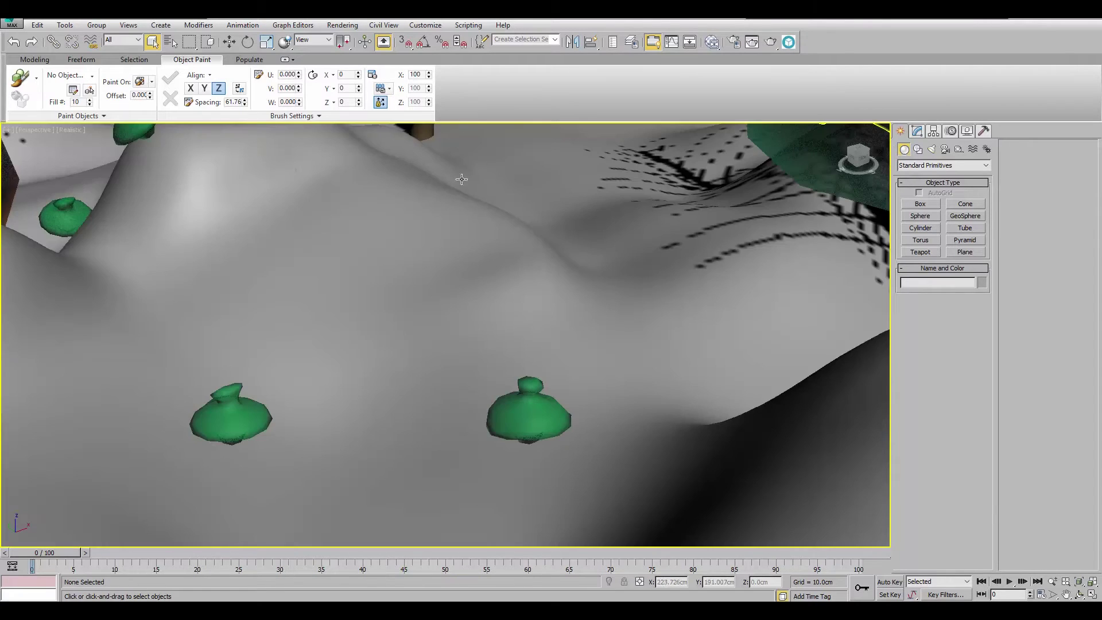
scroll(381, 312, "down", 5)
left_click(381, 312)
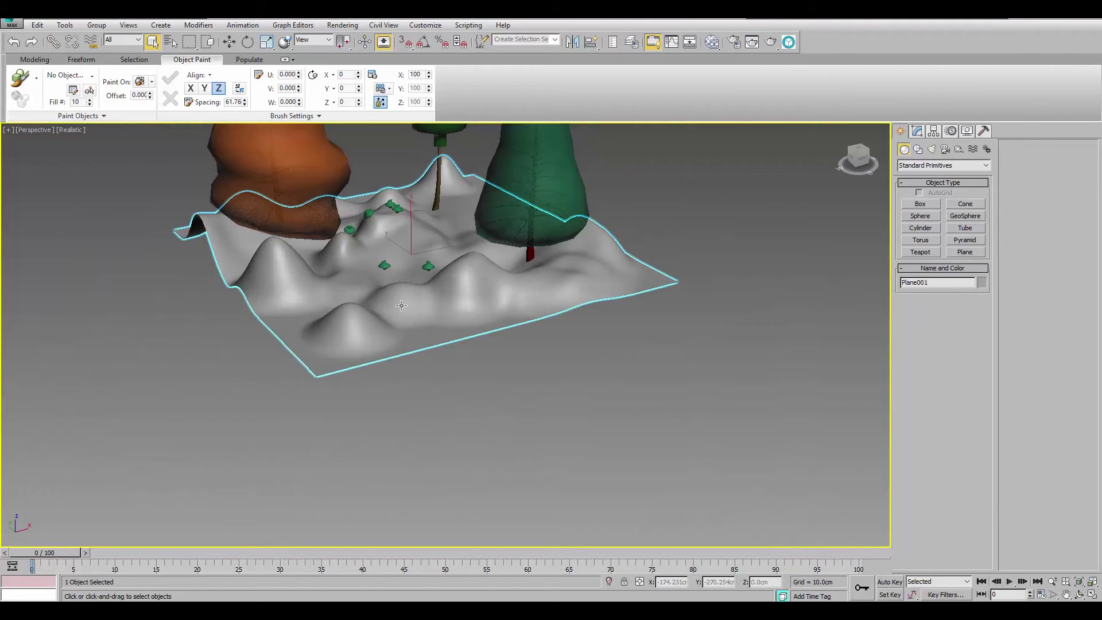
- Open the Slate Material Editor, move the Map #24 node clear of the Substance node, and show Map #23's parameters
key("m")
middle_click_drag(619, 269, 640, 255)
scroll(642, 248, "down", 4)
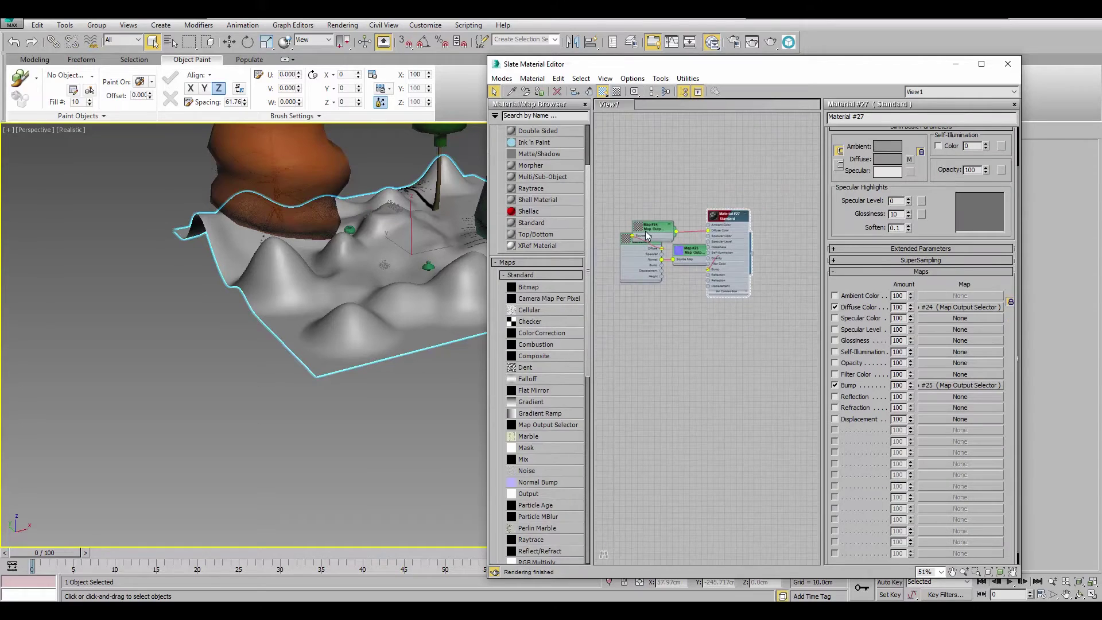
left_click_drag(645, 231, 691, 183)
scroll(625, 247, "up", 2)
scroll(642, 238, "up", 3)
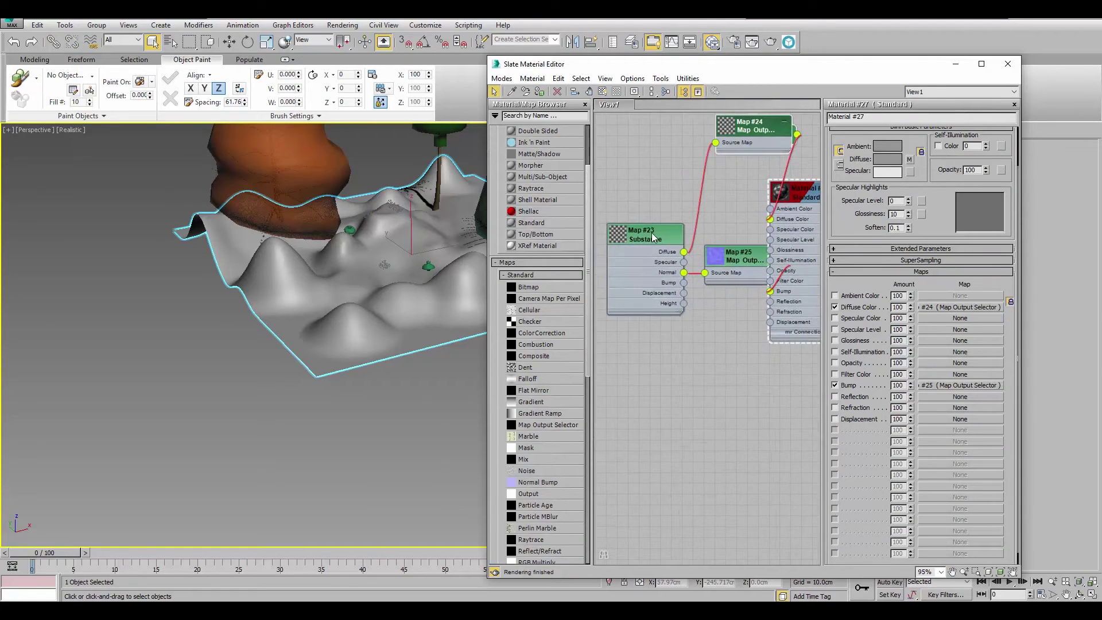
double_click(652, 232)
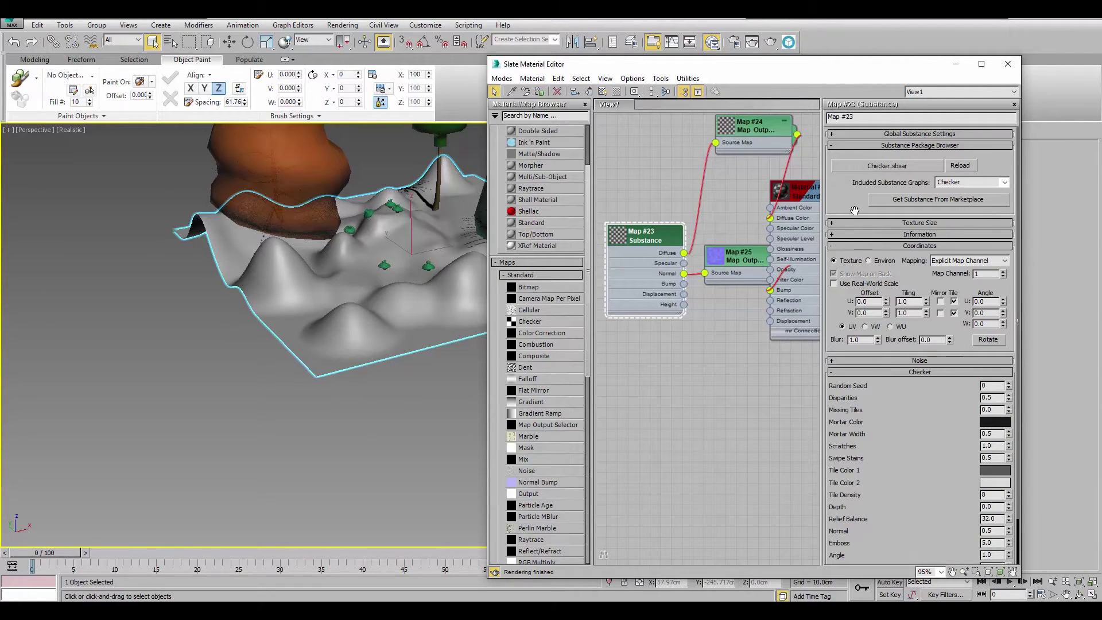
- Replace the Checker package in the Map #23 Substance with Sand_01
left_click(886, 166)
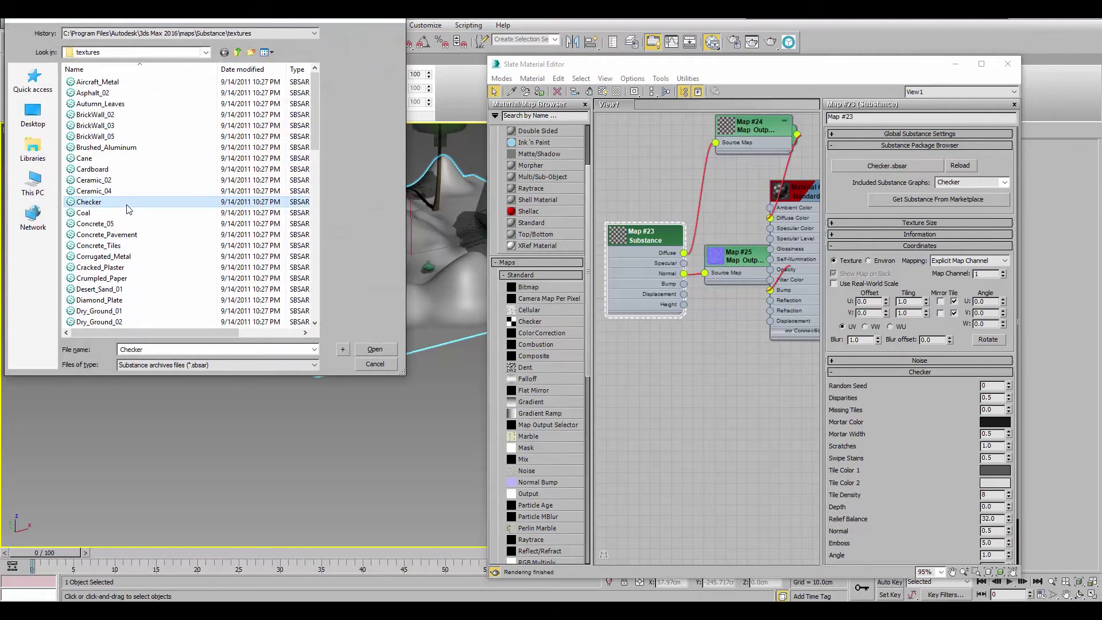
scroll(129, 210, "down", 7)
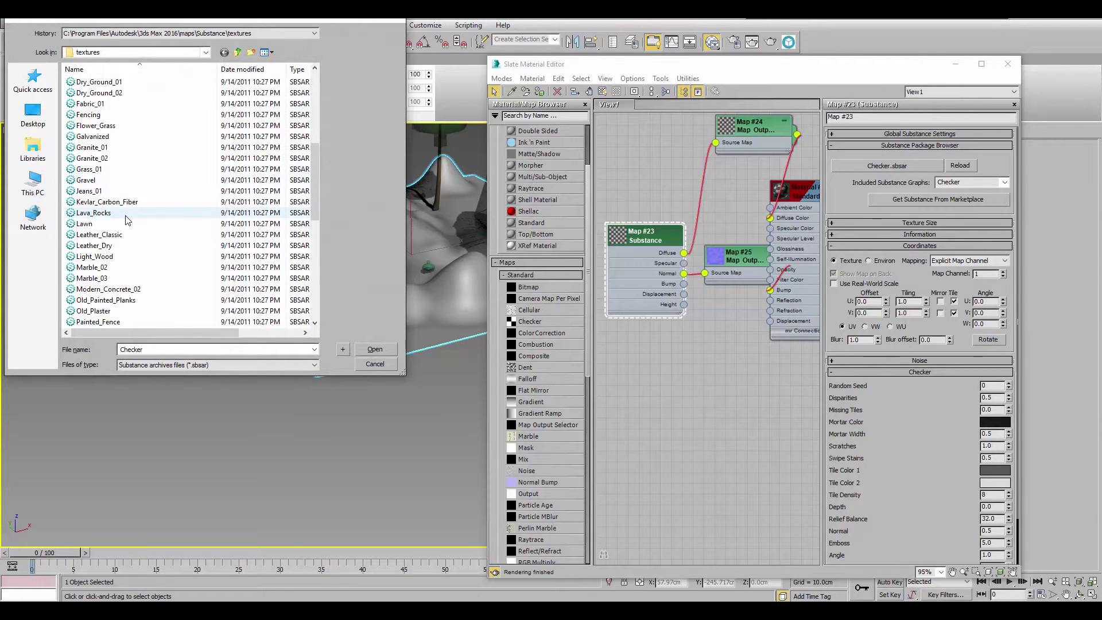
scroll(128, 219, "down", 10)
left_click(123, 323)
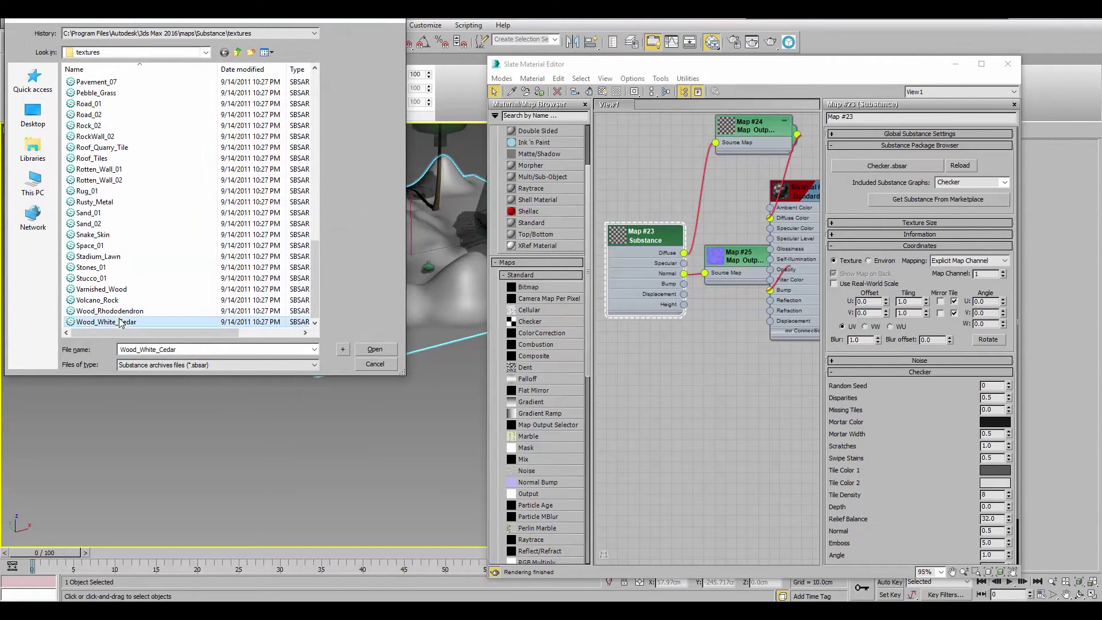
double_click(105, 214)
middle_click_drag(734, 178, 727, 195)
middle_click_drag(338, 282, 329, 297)
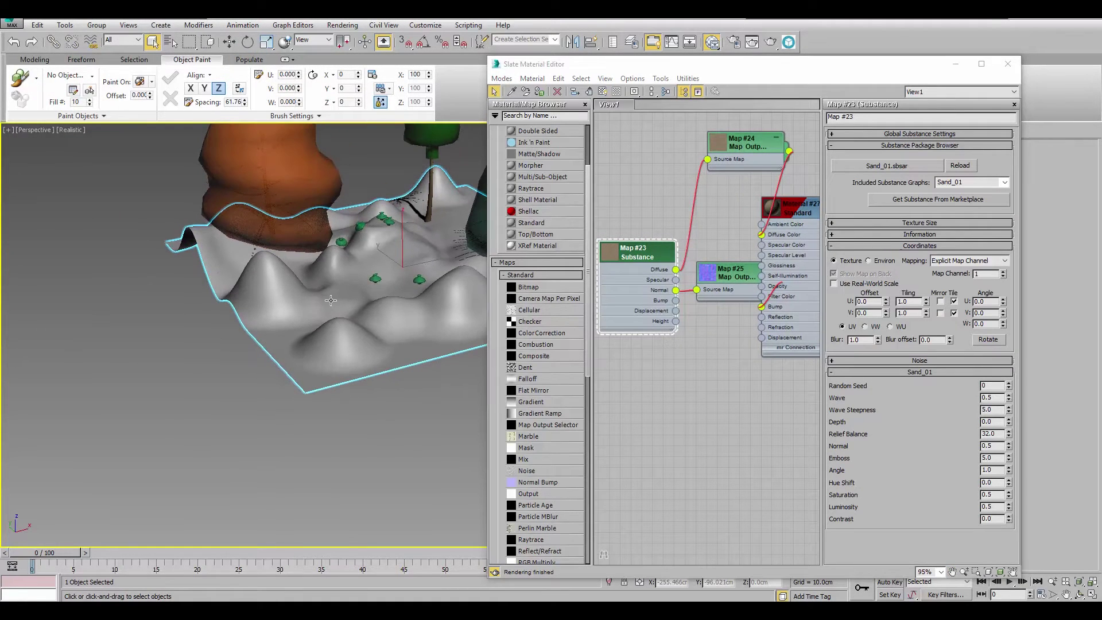
- Assign Material #27 to the selected terrain plane and test-render the perspective view, closing the rendered frame
left_click(807, 206)
left_click(539, 91)
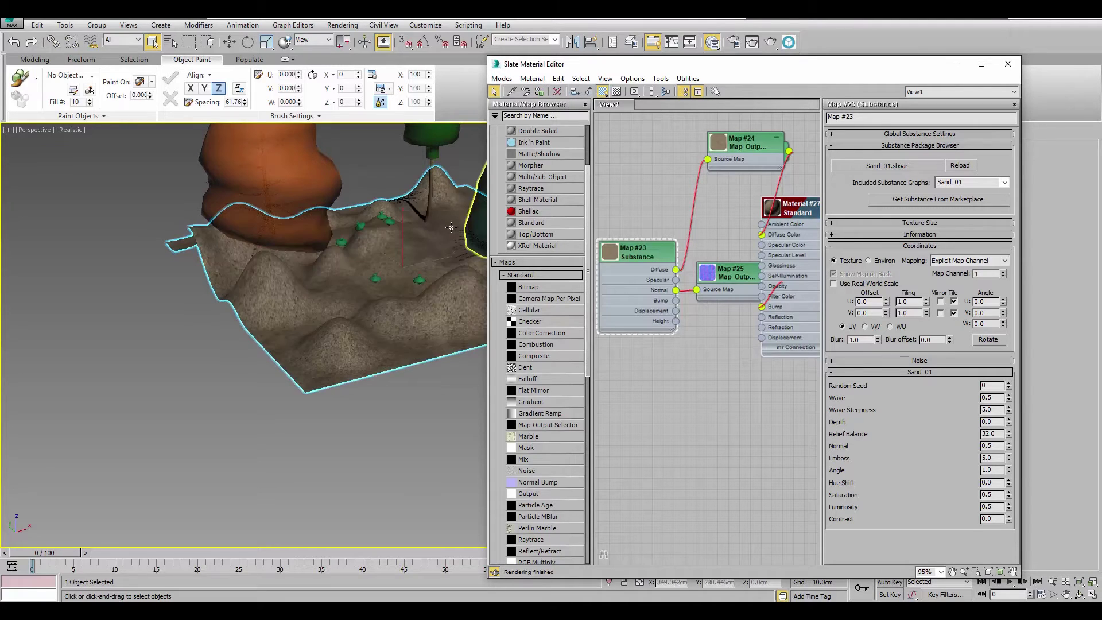
scroll(401, 293, "up", 5)
middle_click_drag(374, 293, 373, 294)
scroll(370, 295, "down", 8)
scroll(356, 311, "up", 5)
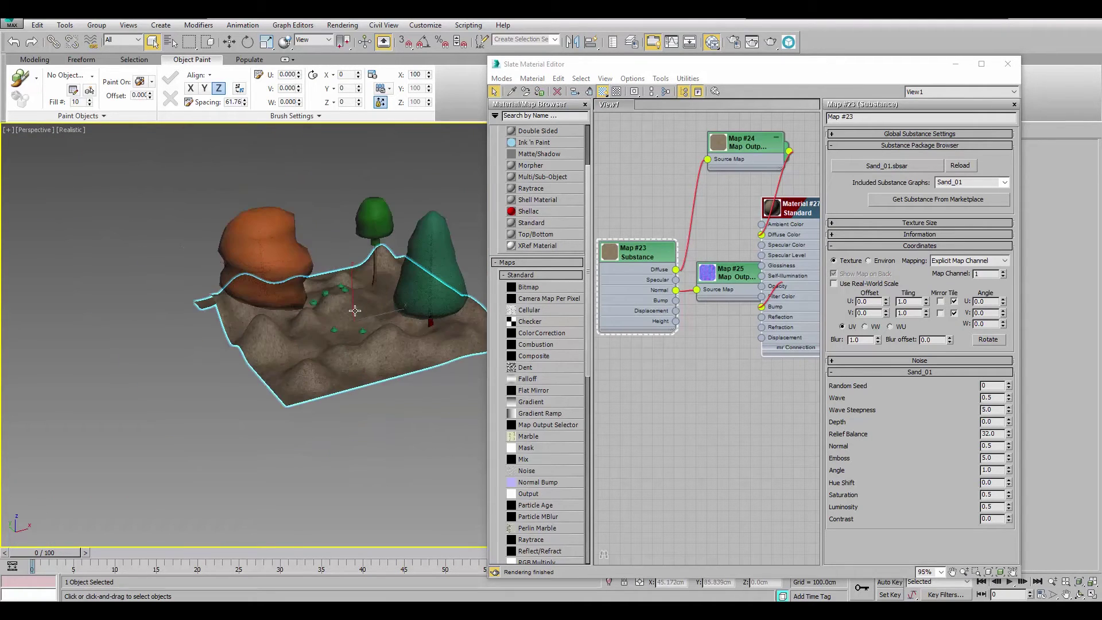
key("shift+q")
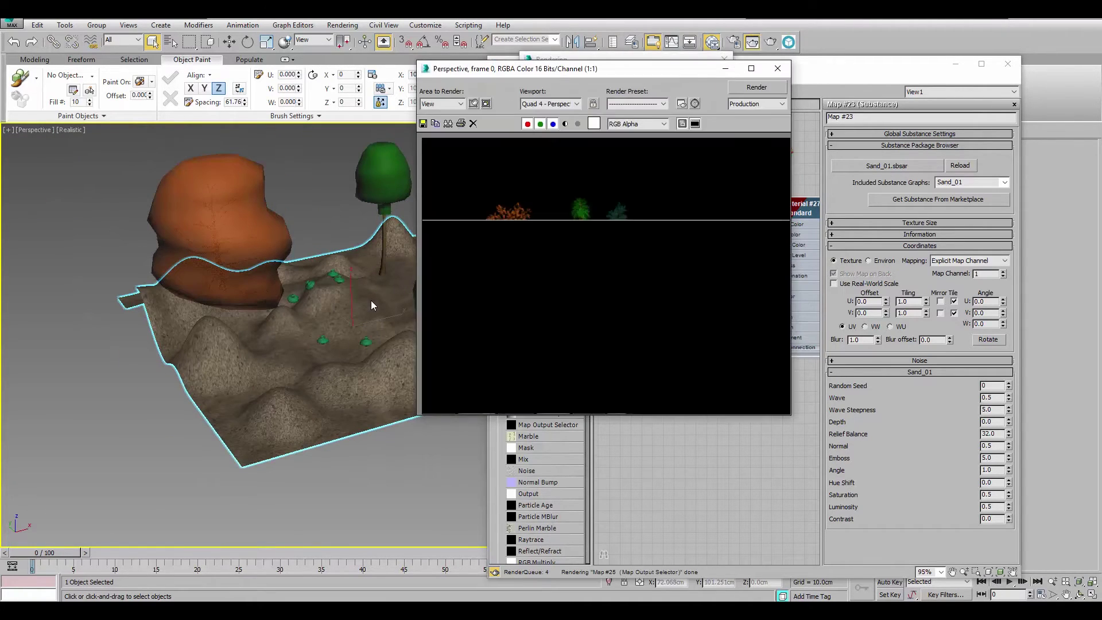
left_click(778, 68)
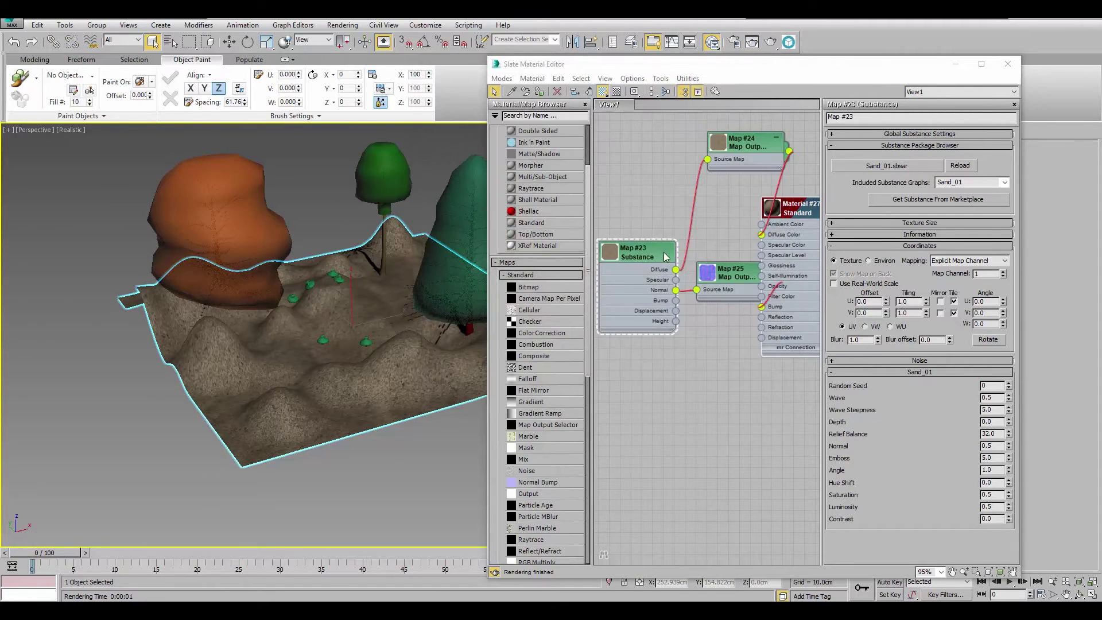
- Replace the Sand_01 package in the Map #23 Substance with Flower_Grass
left_click(909, 167)
left_click(103, 253)
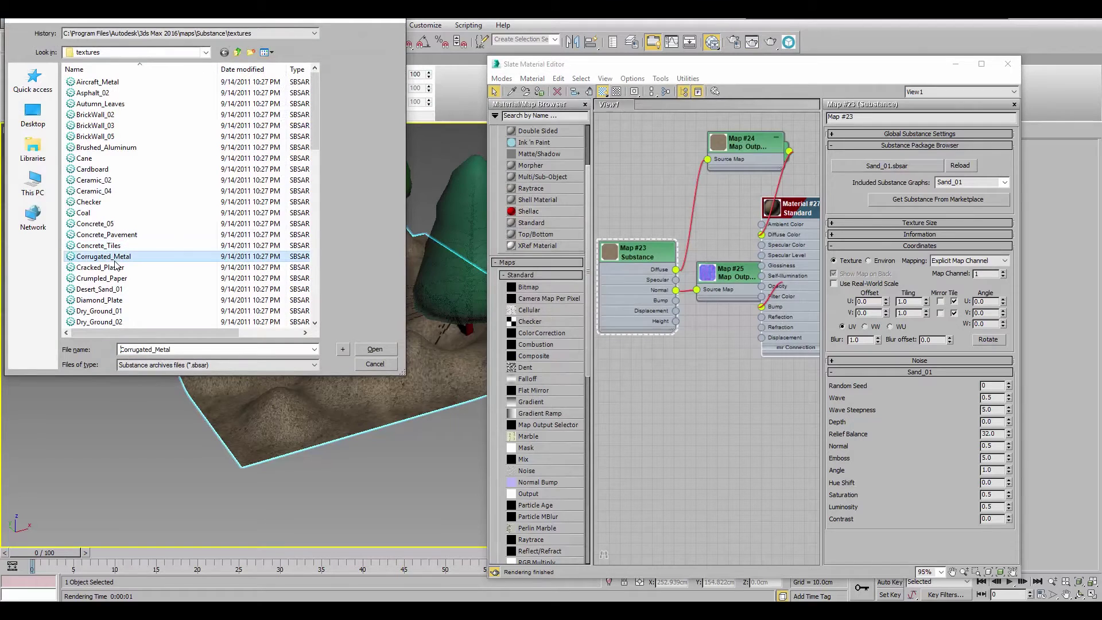
scroll(100, 221, "down", 2)
scroll(101, 221, "down", 2)
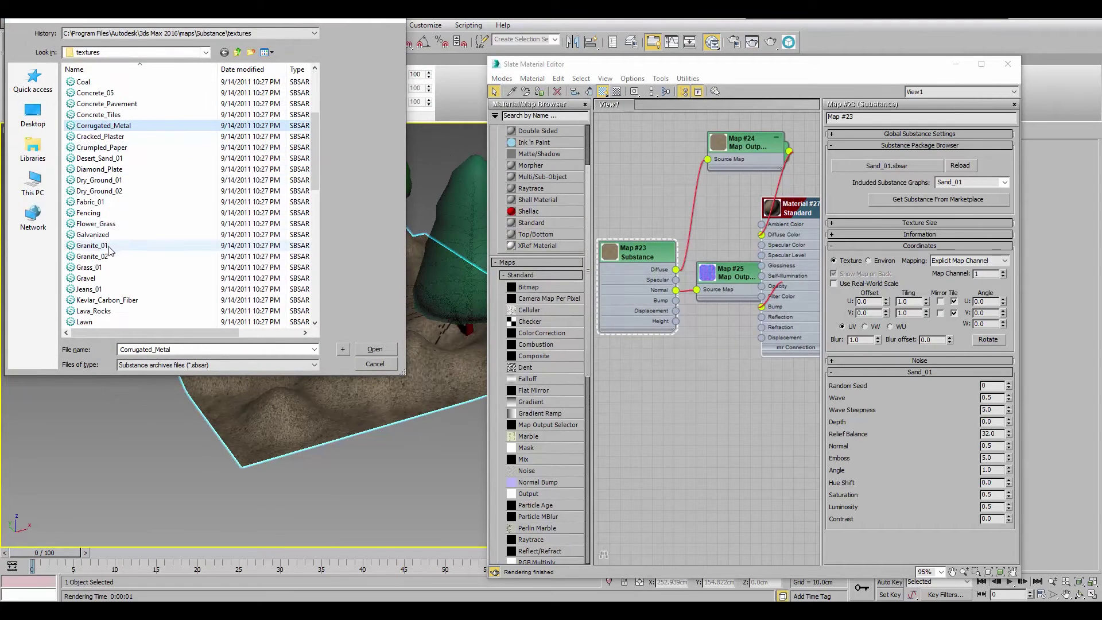
left_click(115, 225)
double_click(114, 224)
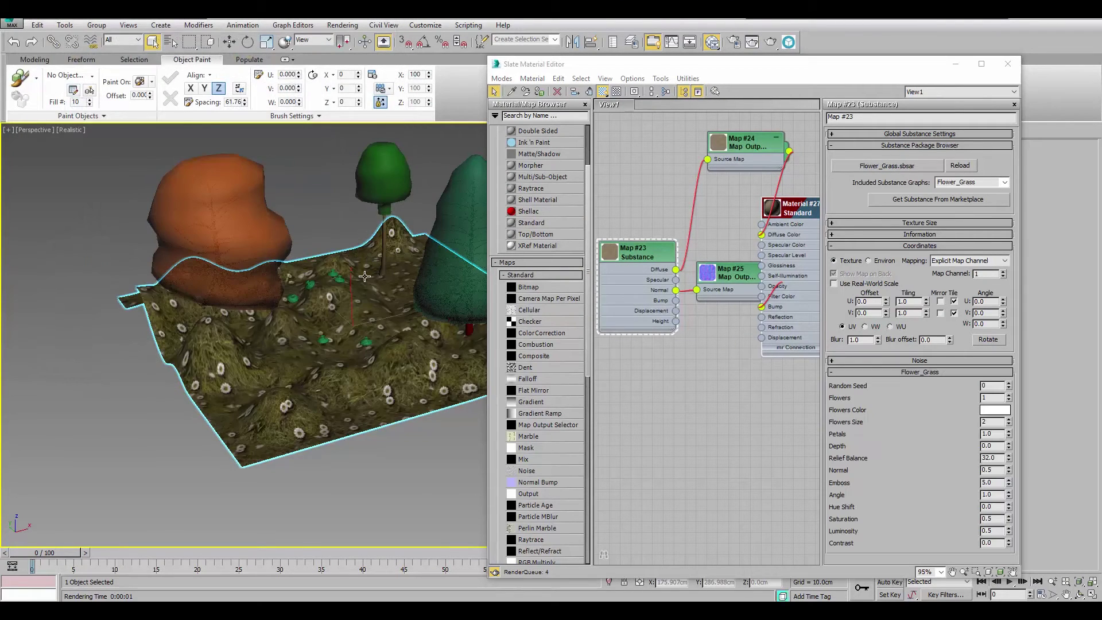
- Test-render the perspective view of the terrain with the Flower_Grass texture and close the rendered frame
scroll(368, 297, "up", 4)
key("shift+q")
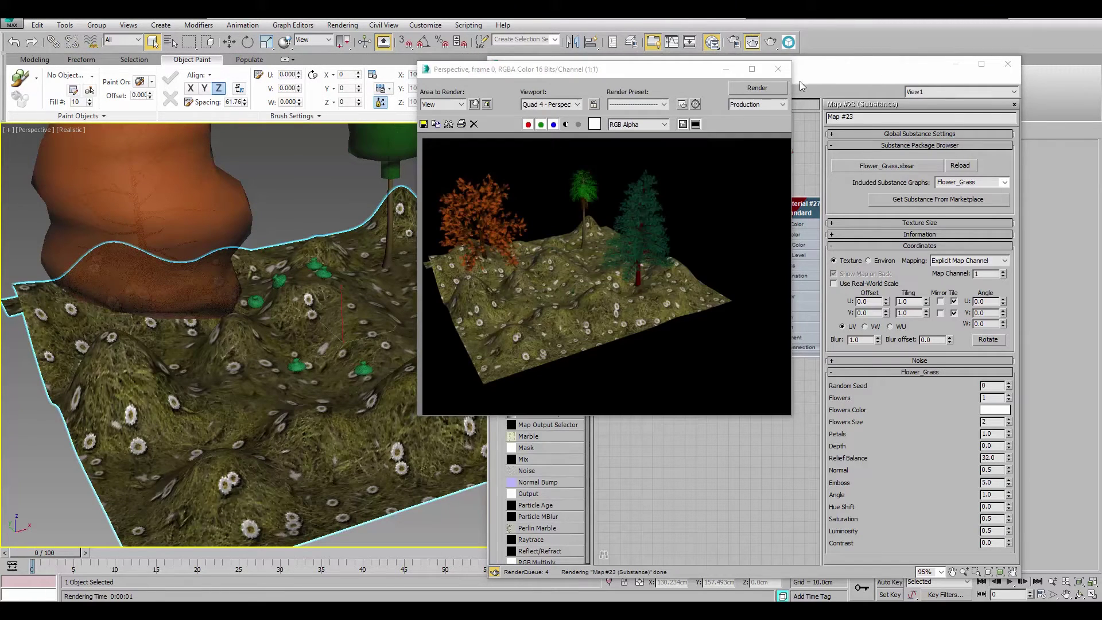
left_click(778, 70)
- Replace the Flower_Grass package in the Map #23 Substance with Grass_01
left_click(887, 165)
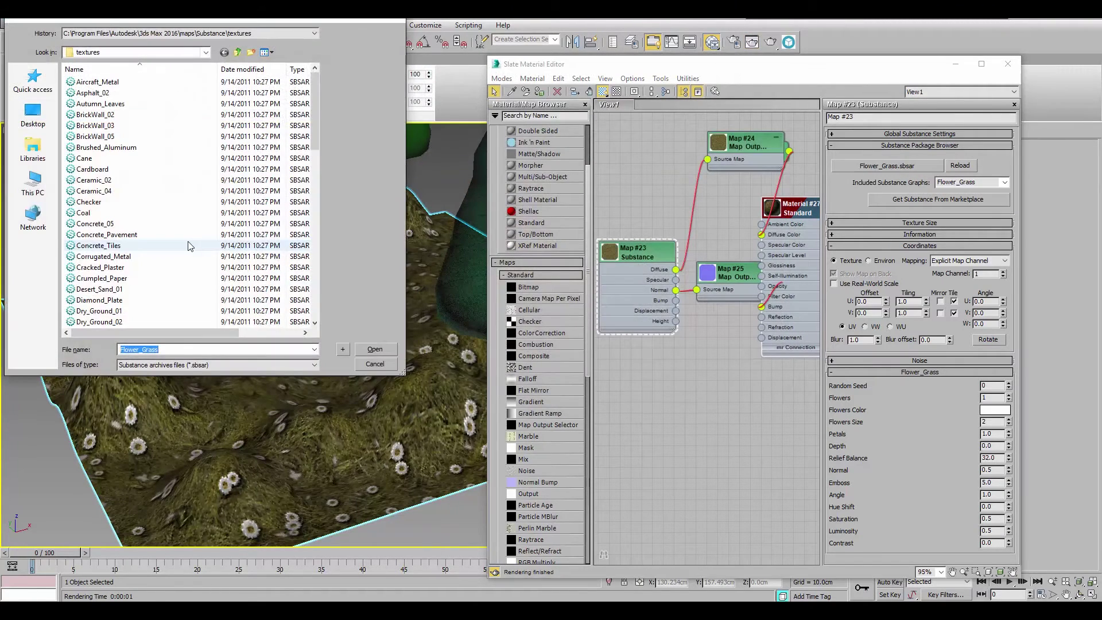
left_click(186, 247)
key("g")
key("g")
key("g")
key("g")
key("g")
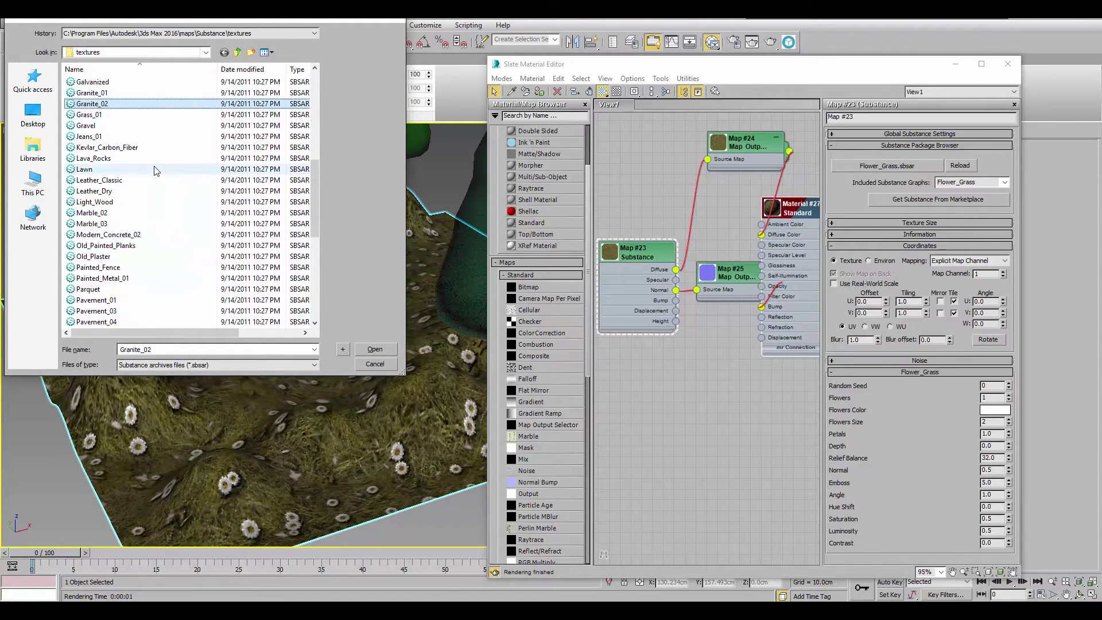
double_click(145, 113)
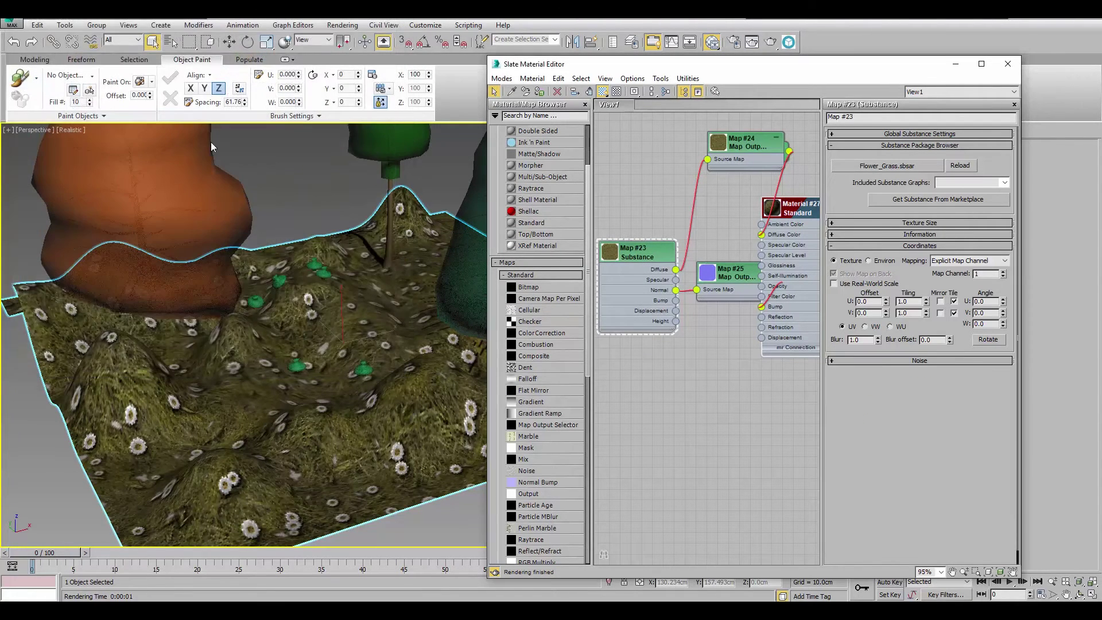
- Test-render the terrain with the Grass_01 texture and close the rendered frame
middle_click_drag(321, 252, 305, 270)
key("shift+q")
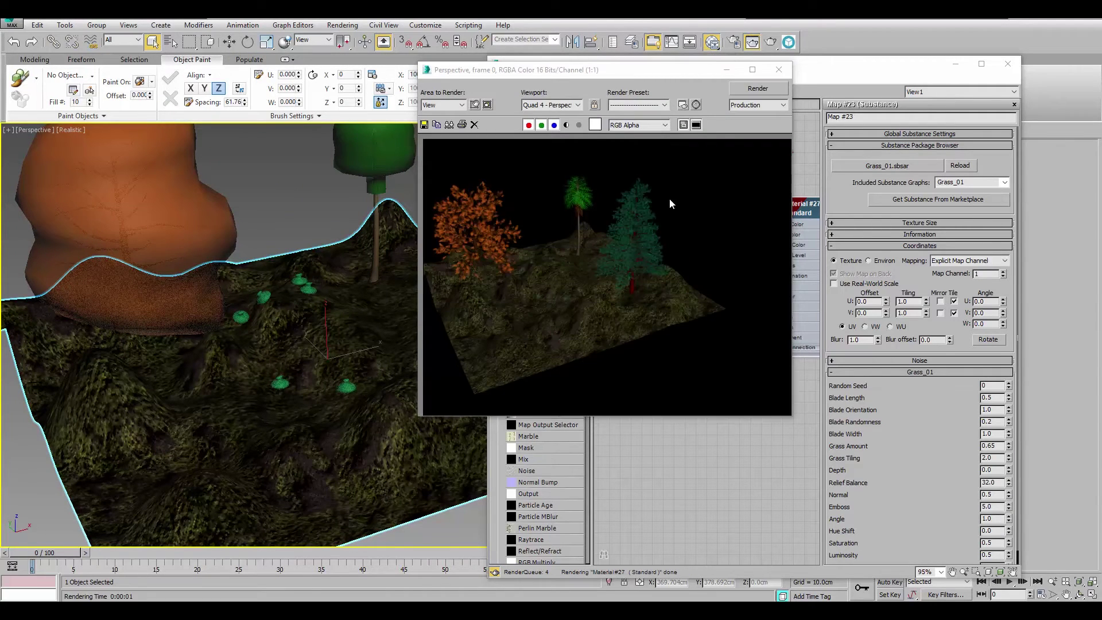
left_click(779, 69)
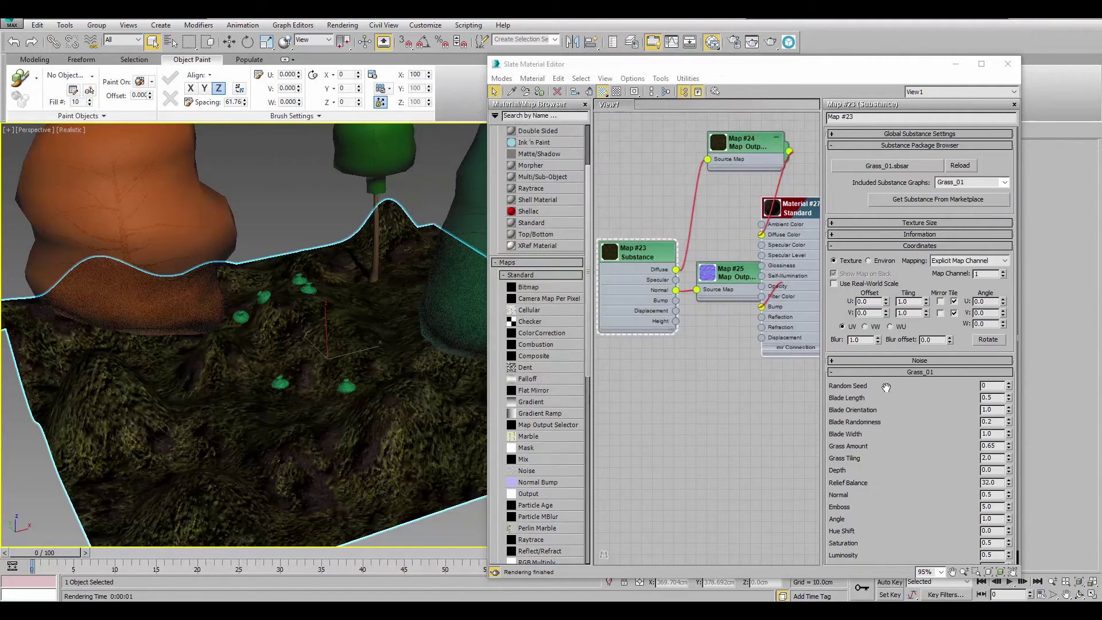
- Set the Grass_01 Random Seed to 48, Grass Tiling to 2.67, Hue Shift to 0.01 and Saturation to 0.83, and collapse its parameters
left_click(1009, 380)
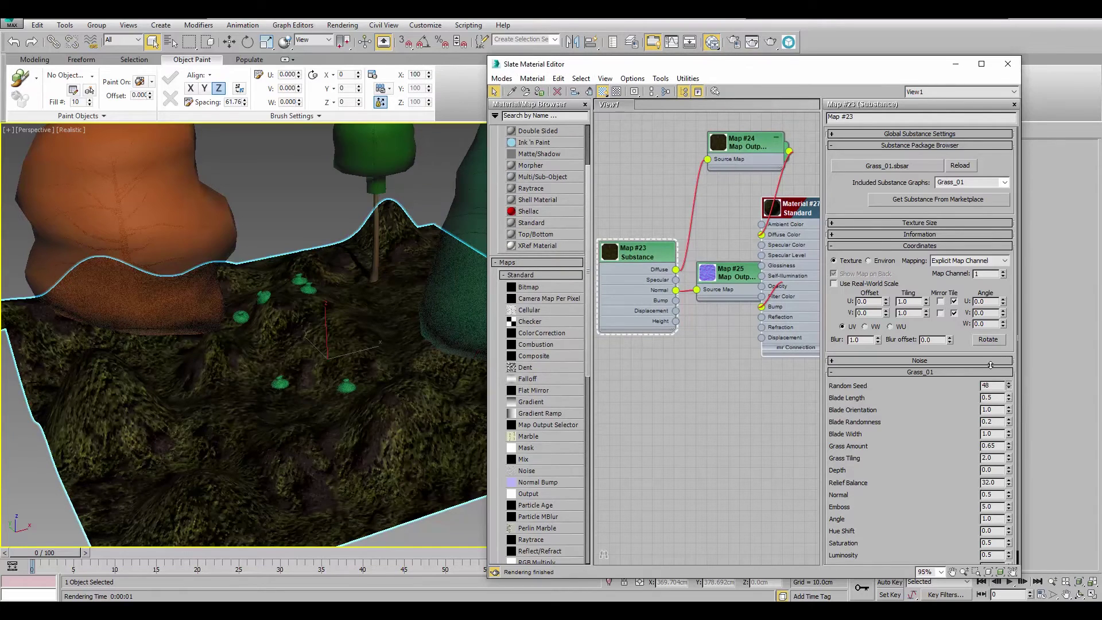
middle_click_drag(185, 320, 142, 306)
left_click_drag(1009, 458, 1002, 419)
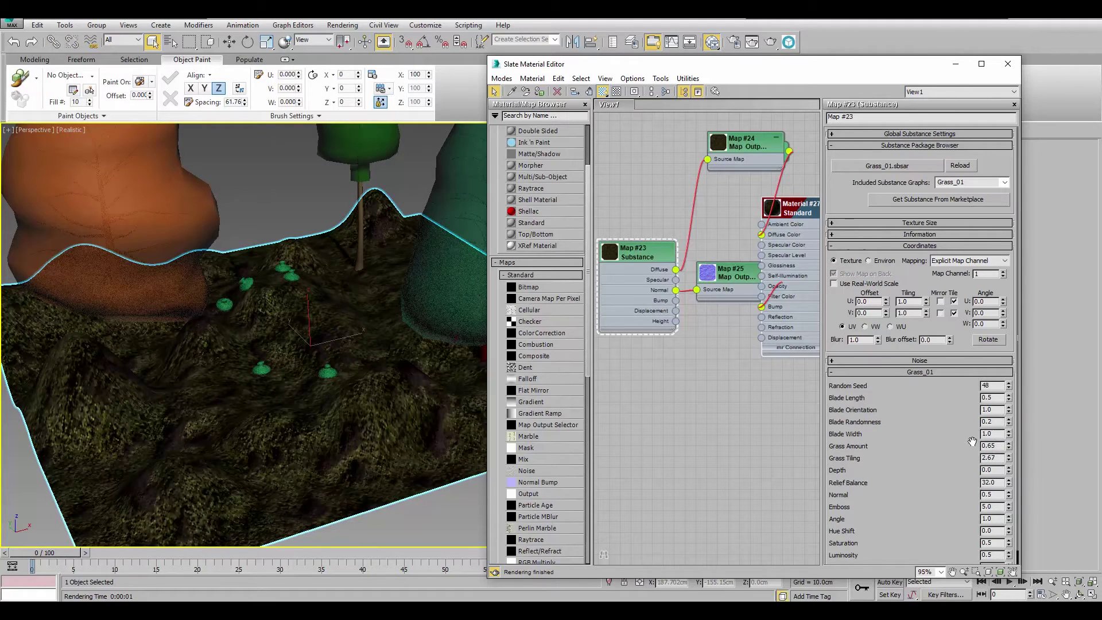
scroll(964, 453, "down", 1)
left_click(1008, 514)
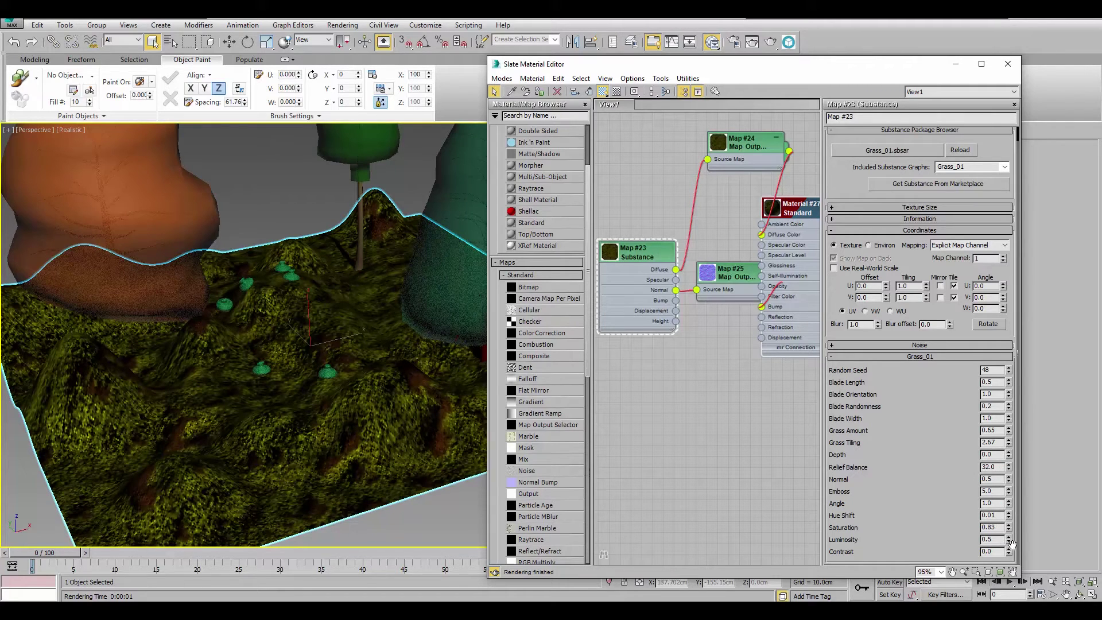
scroll(953, 459, "up", 1)
left_click(924, 372)
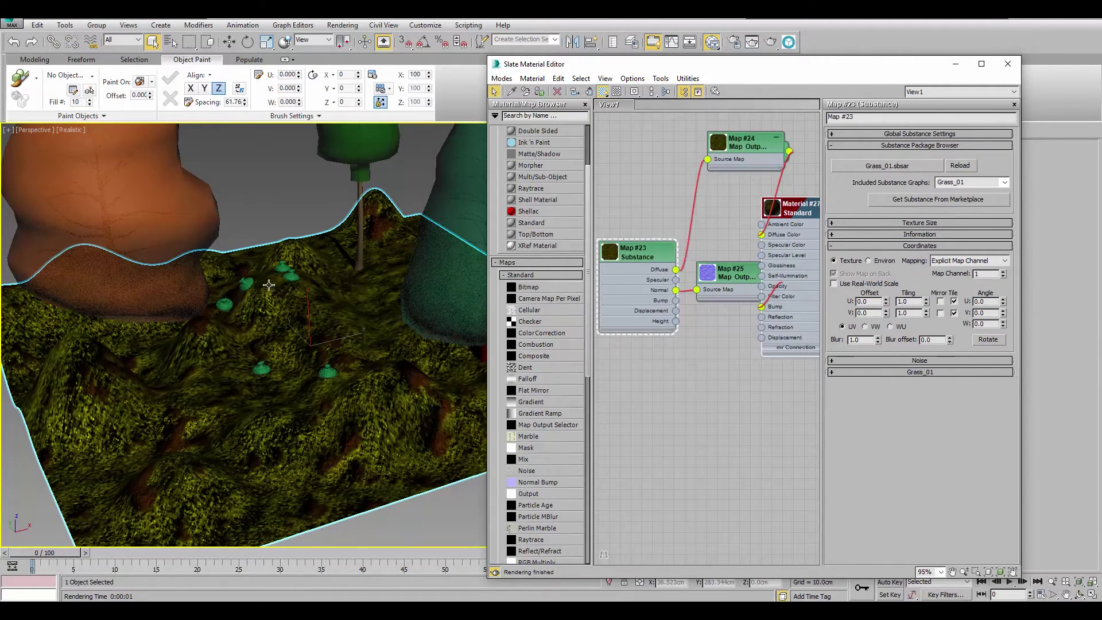
- Render the whole terrain with the adjusted grass parameters and close the rendered frame
scroll(298, 229, "down", 6)
scroll(299, 310, "up", 5)
middle_click_drag(297, 316, 288, 345)
scroll(288, 346, "down", 5)
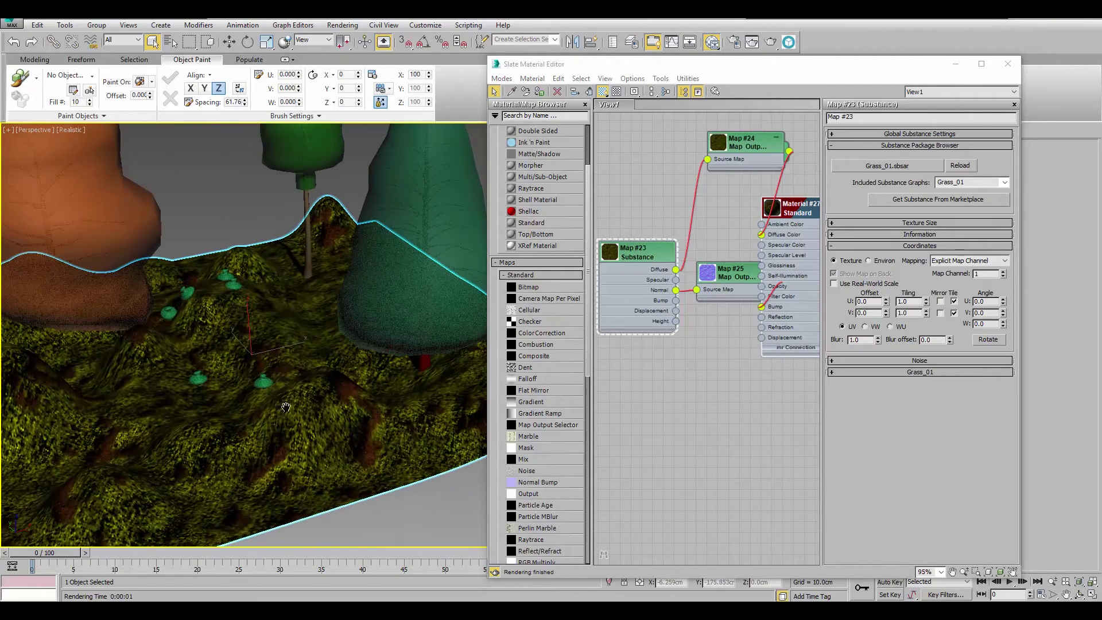
key("shift+q")
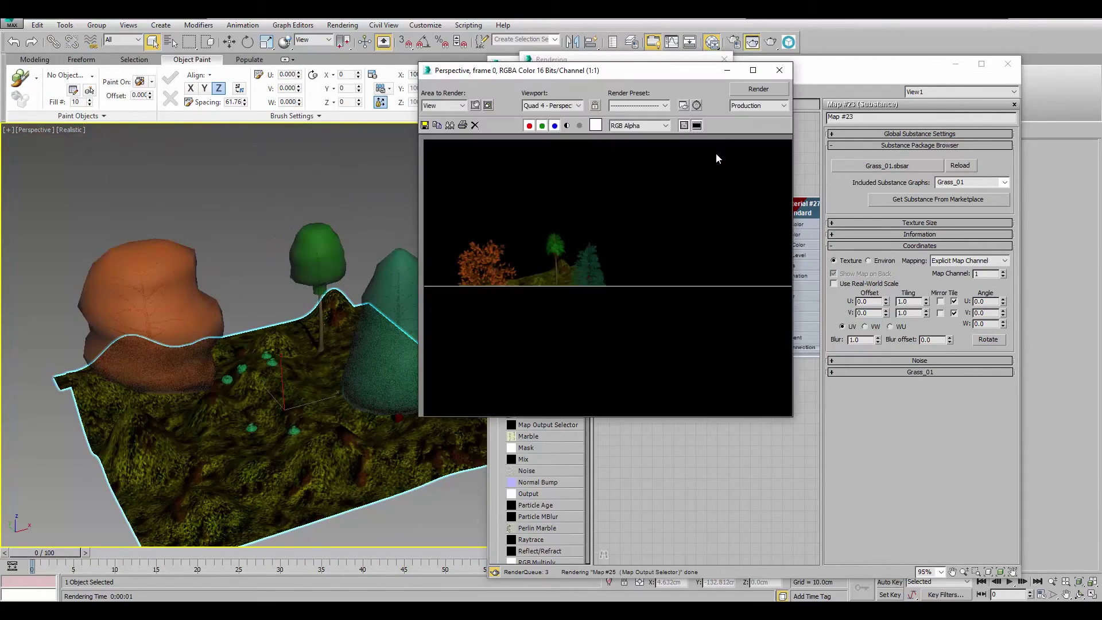
left_click(780, 70)
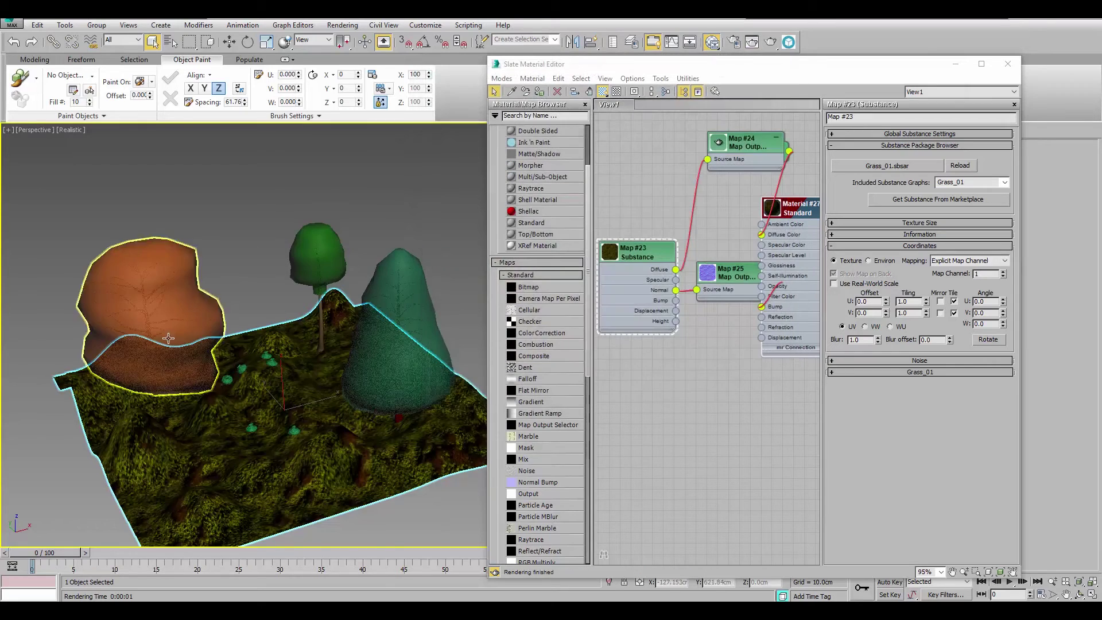
- Select the terrain together with all its trees and plants and delete them from the scene
middle_click_drag(189, 321, 243, 358, "alt")
scroll(224, 379, "down", 3)
left_click_drag(418, 436, 45, 247)
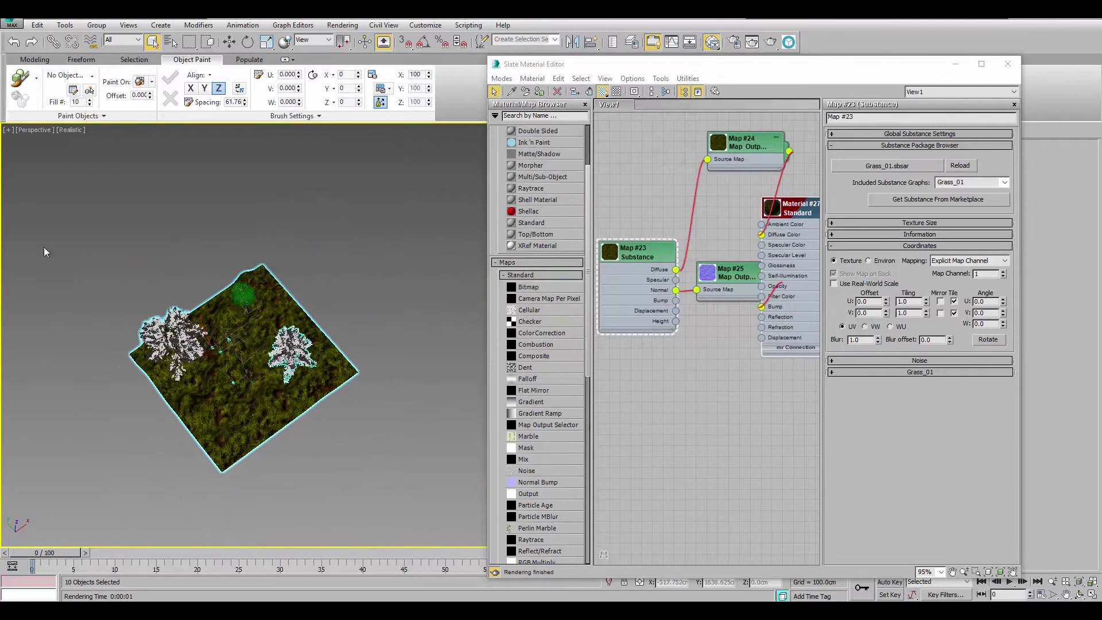
key("Delete")
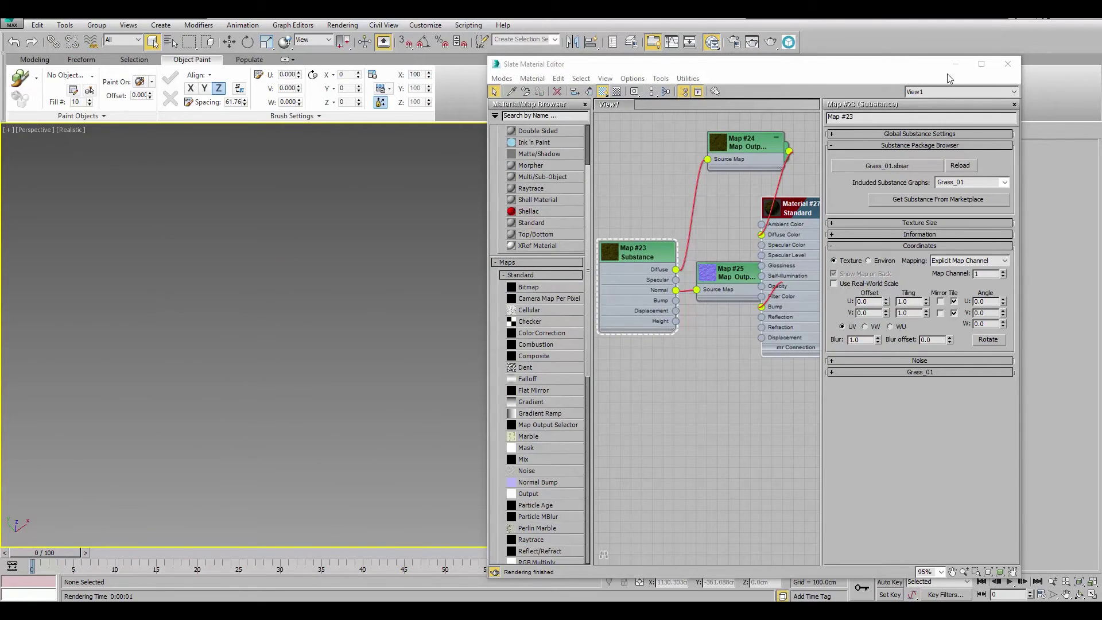
- Move the Slate Material Editor off the viewport and create a Box primitive near the grid centre
left_click_drag(910, 69, 338, 97)
left_click(921, 204)
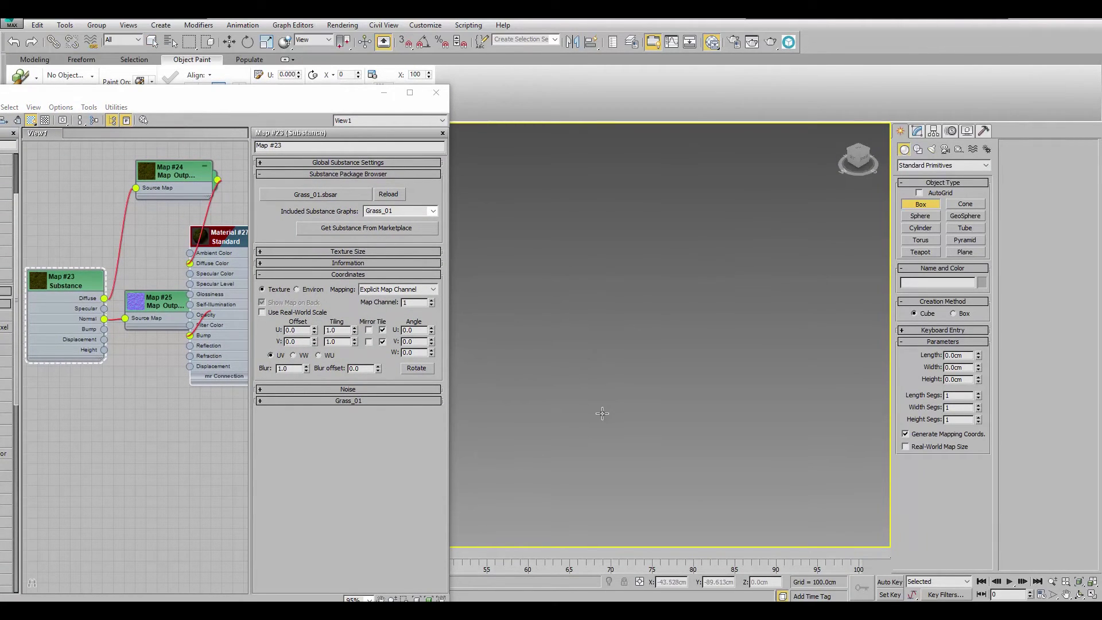
scroll(602, 414, "up", 6)
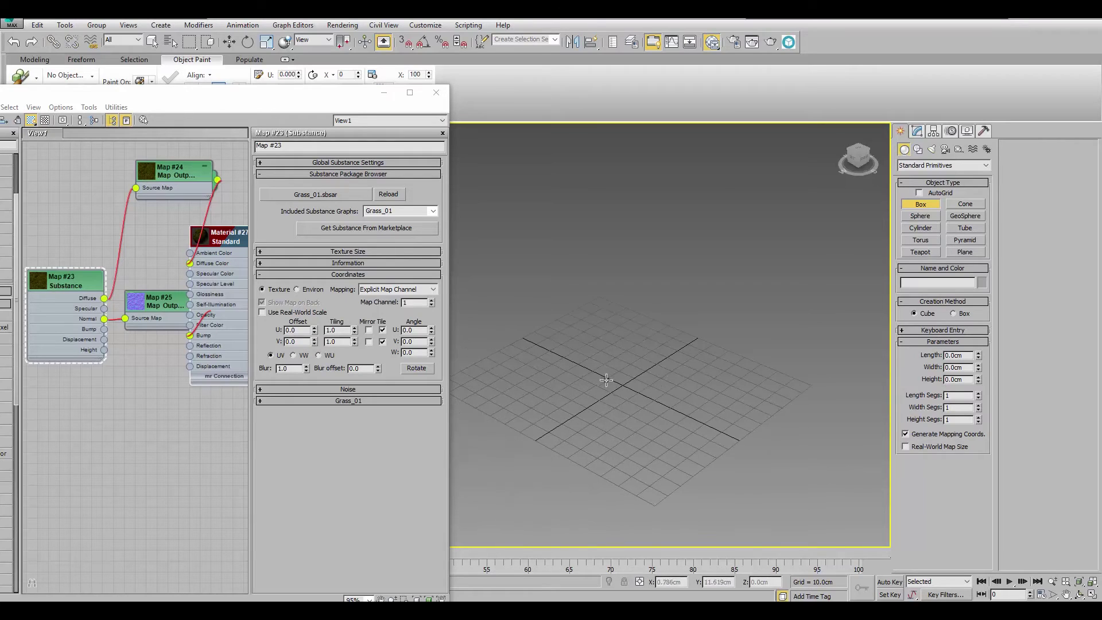
left_click_drag(606, 382, 630, 362)
right_click(670, 286)
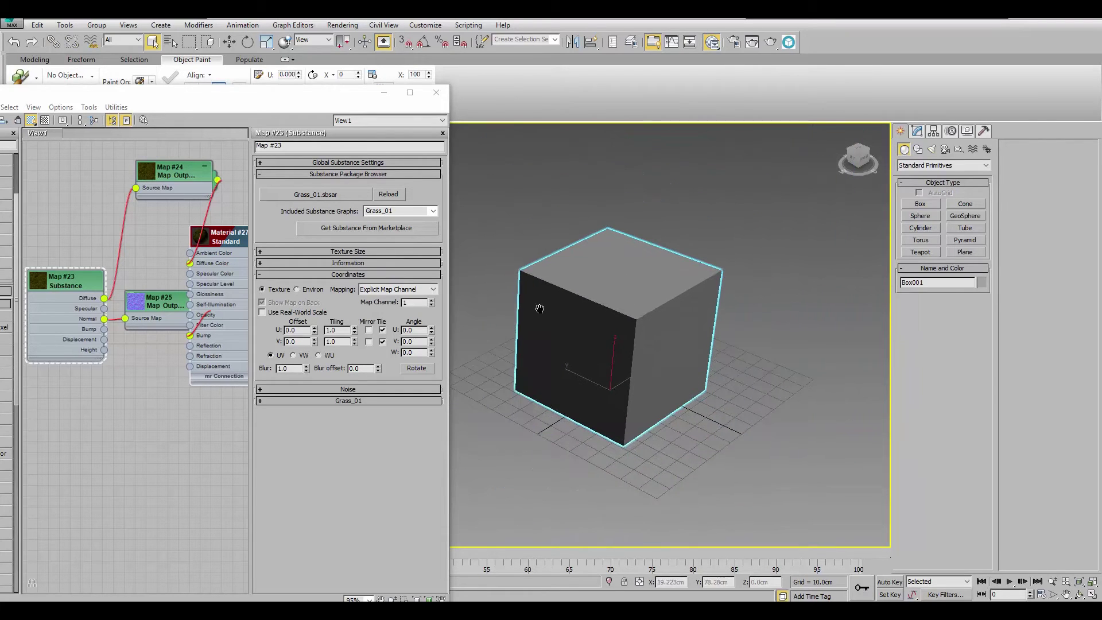
- Reposition the Slate Material Editor so its nodes and parameters are fully accessible, and frame the new box beside it
left_click_drag(243, 88, 674, 77)
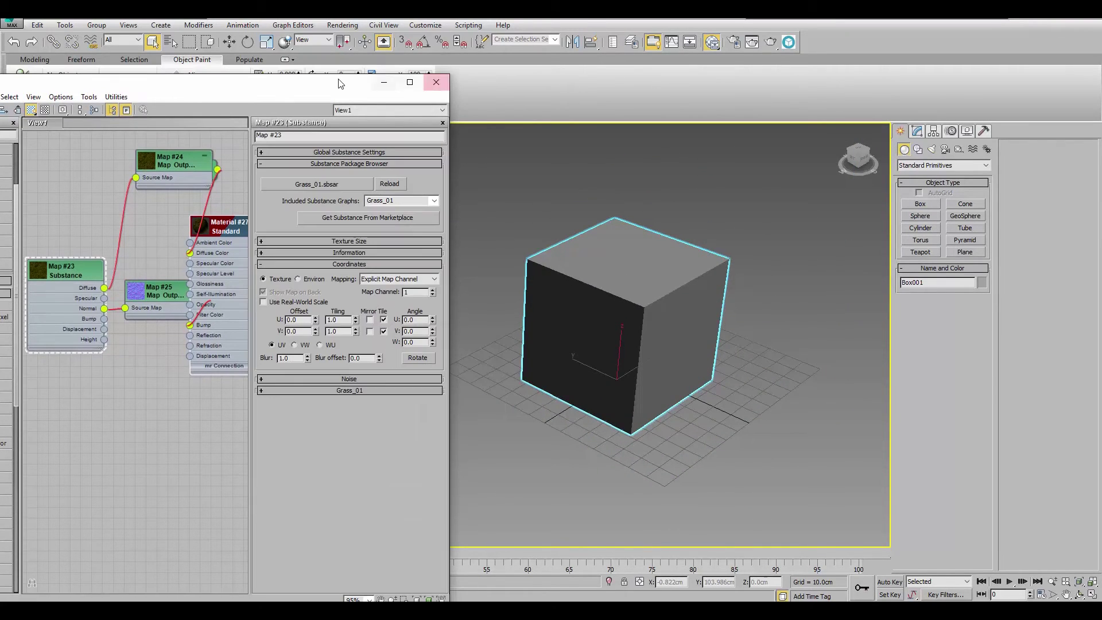
left_click_drag(333, 79, 813, 54)
scroll(665, 245, "down", 4)
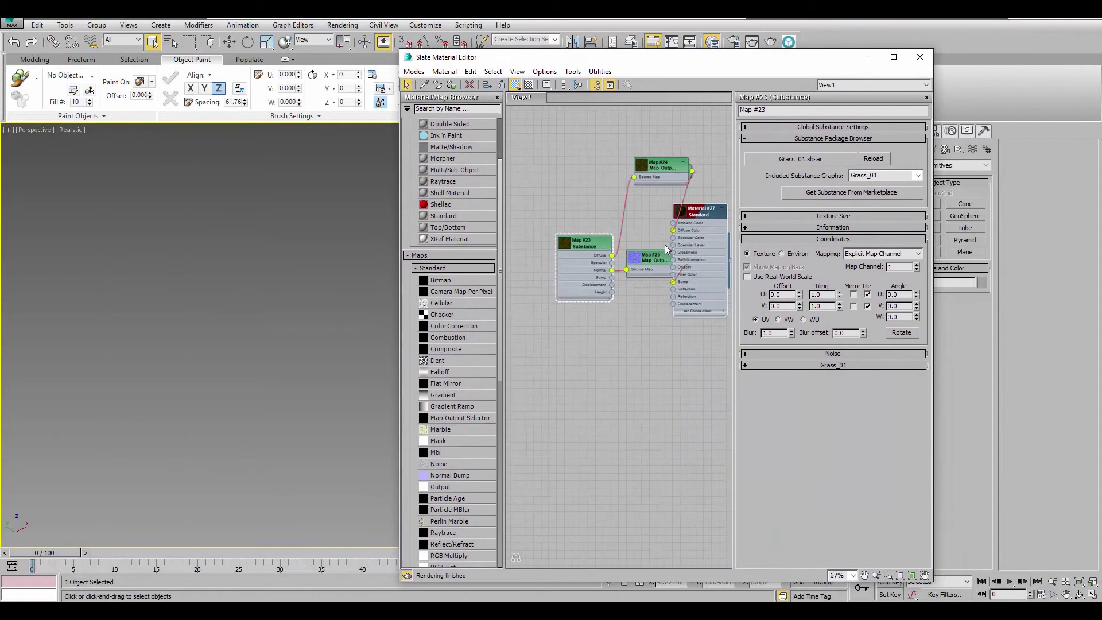
middle_click_drag(337, 246, 185, 216)
middle_click_drag(301, 263, 273, 291)
scroll(274, 289, "up", 2)
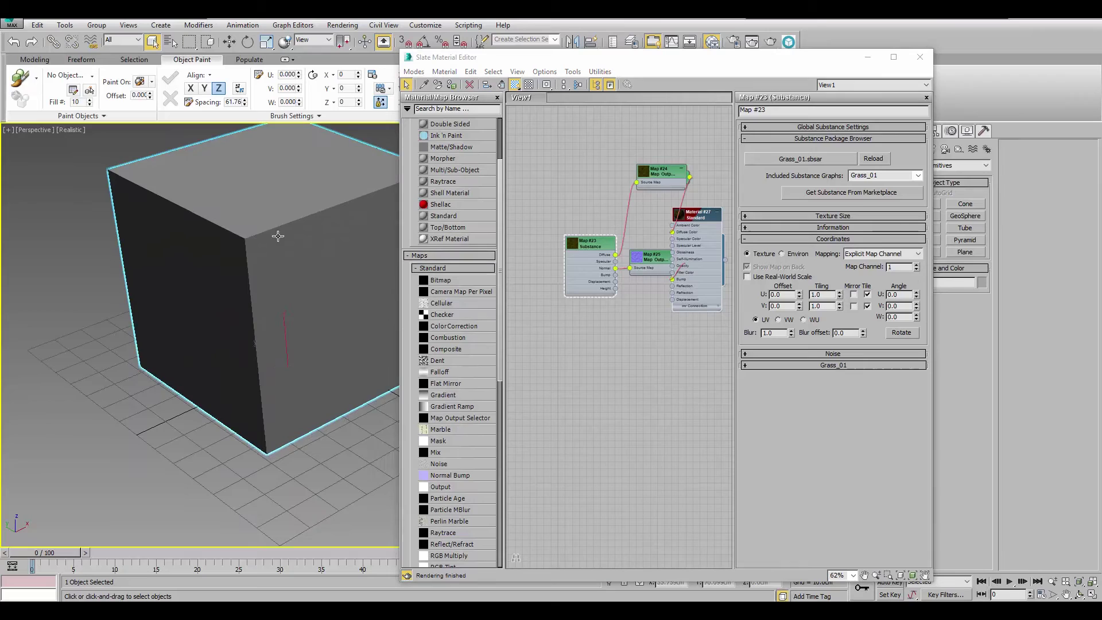
- Start choosing a new package for the Substance map in place of Grass_01 and browse to the STORAGE (D:) drive
middle_click_drag(278, 236, 263, 285)
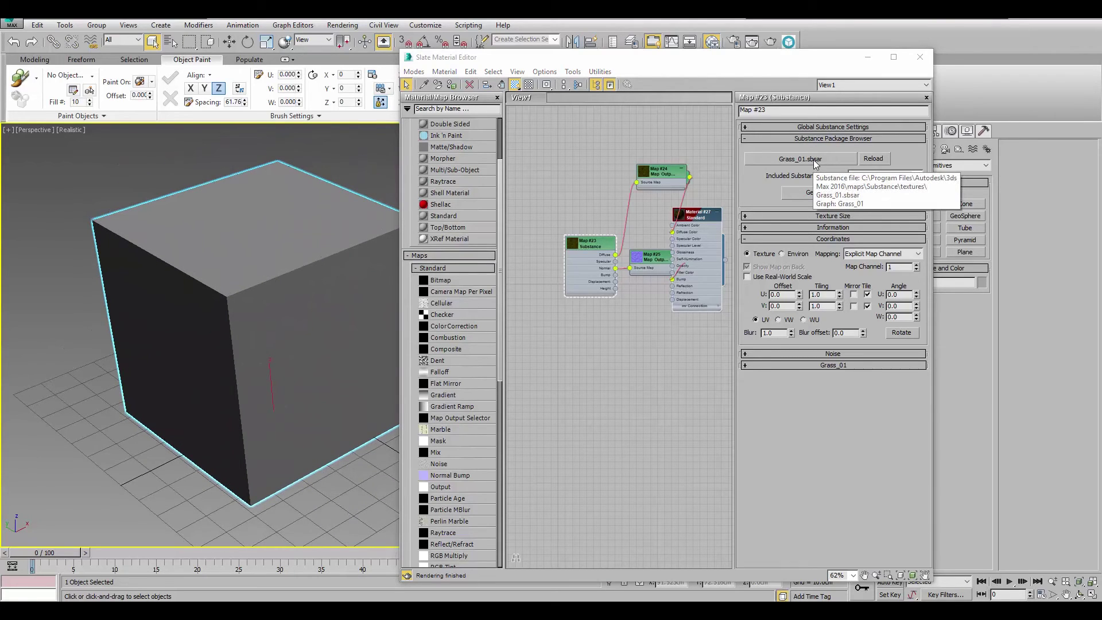
middle_click_drag(608, 285, 598, 278)
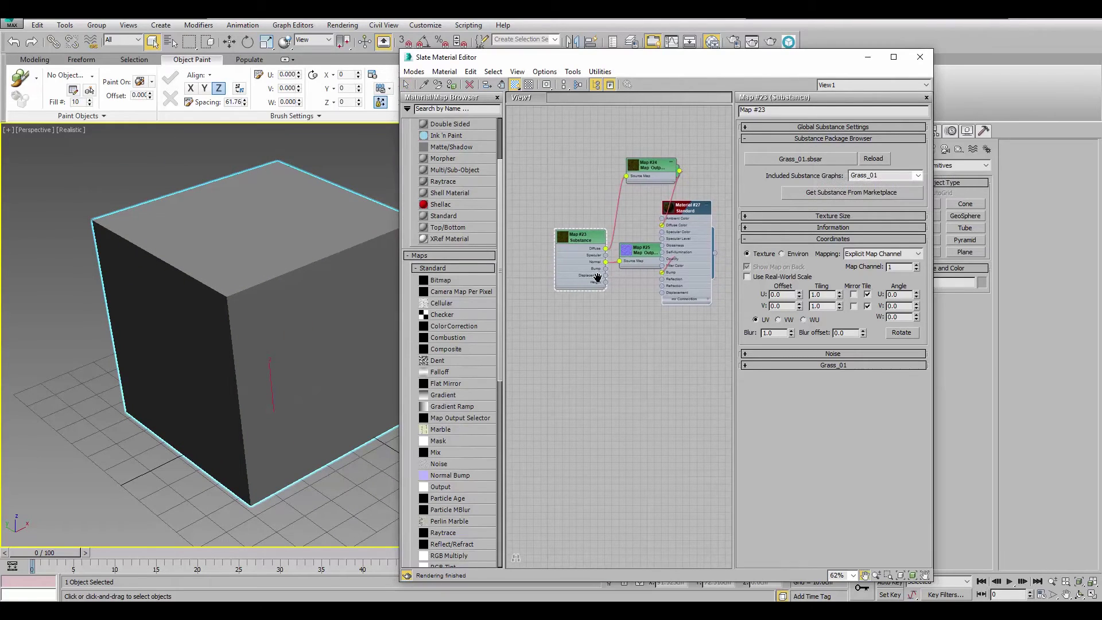
left_click(572, 239)
scroll(573, 243, "up", 3)
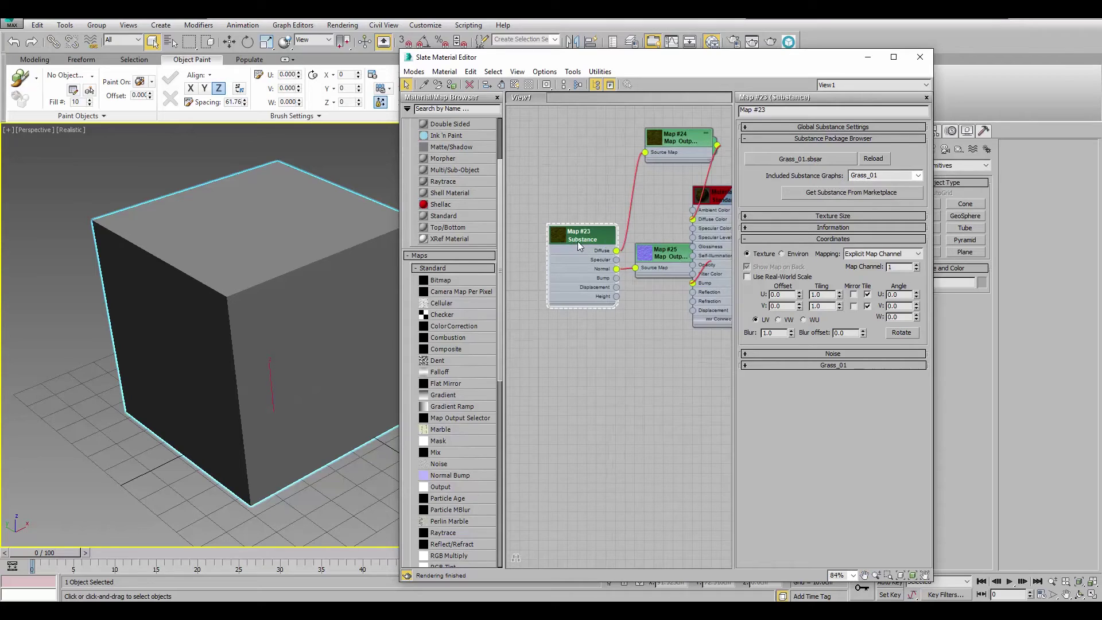
left_click(800, 160)
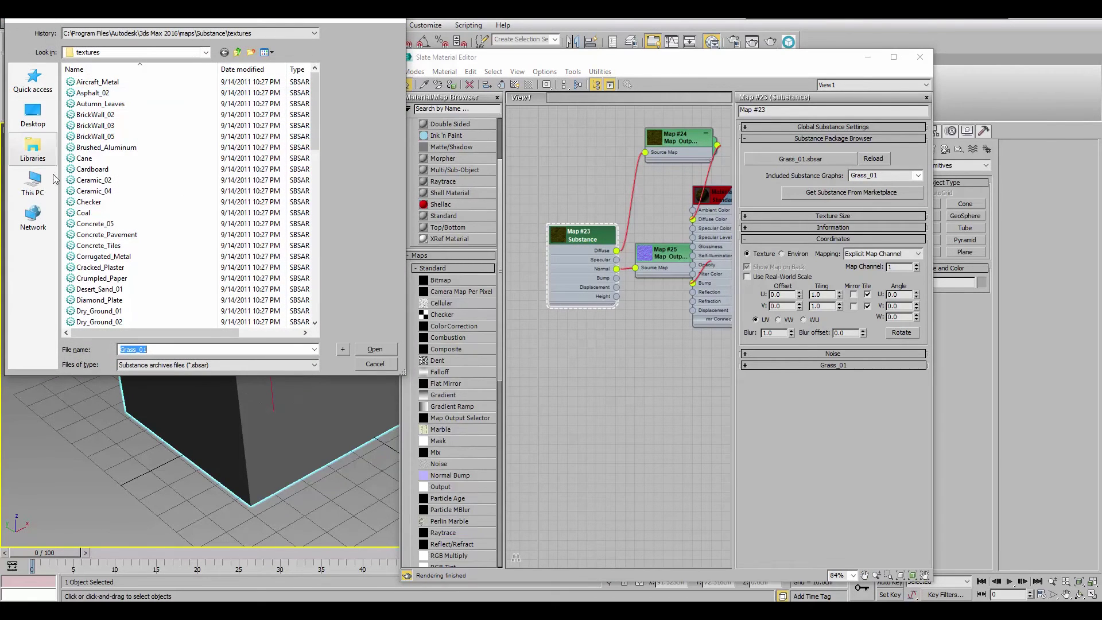
left_click(33, 183)
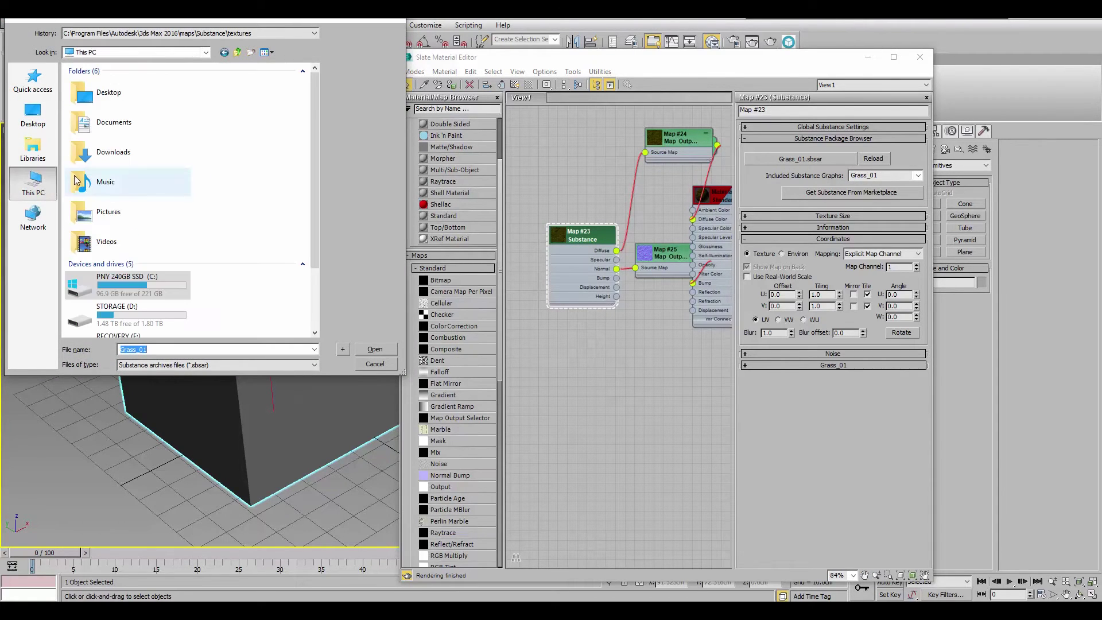
scroll(125, 313, "down", 3)
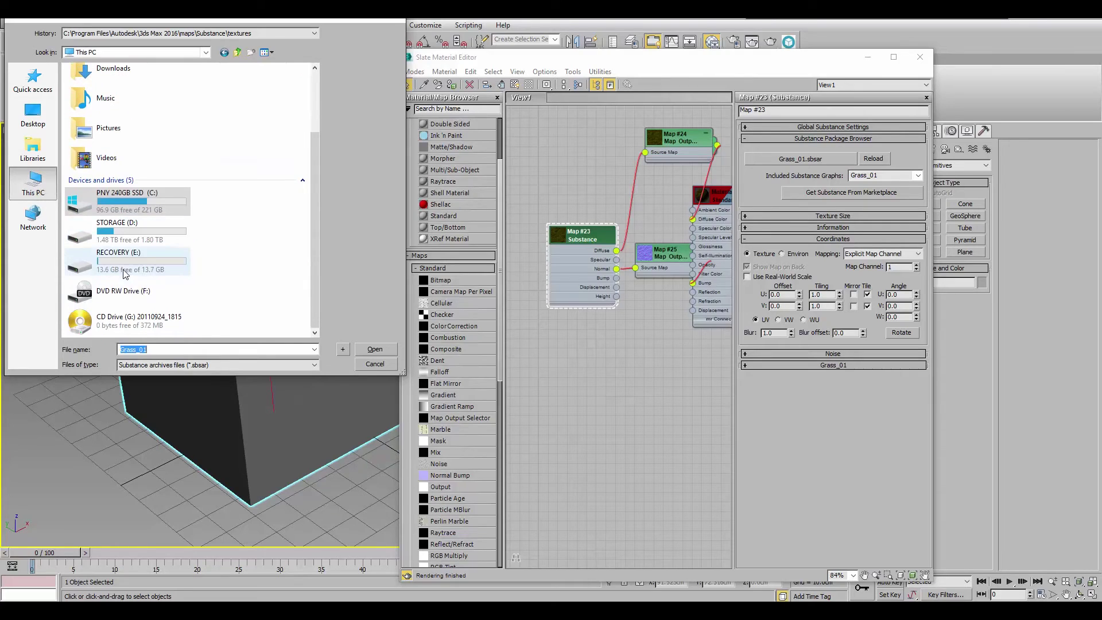
double_click(132, 237)
- Load Bitmap2Material_3 into the Substance map from the 3.x data folder under Program Files, Allegorithmic
double_click(107, 104)
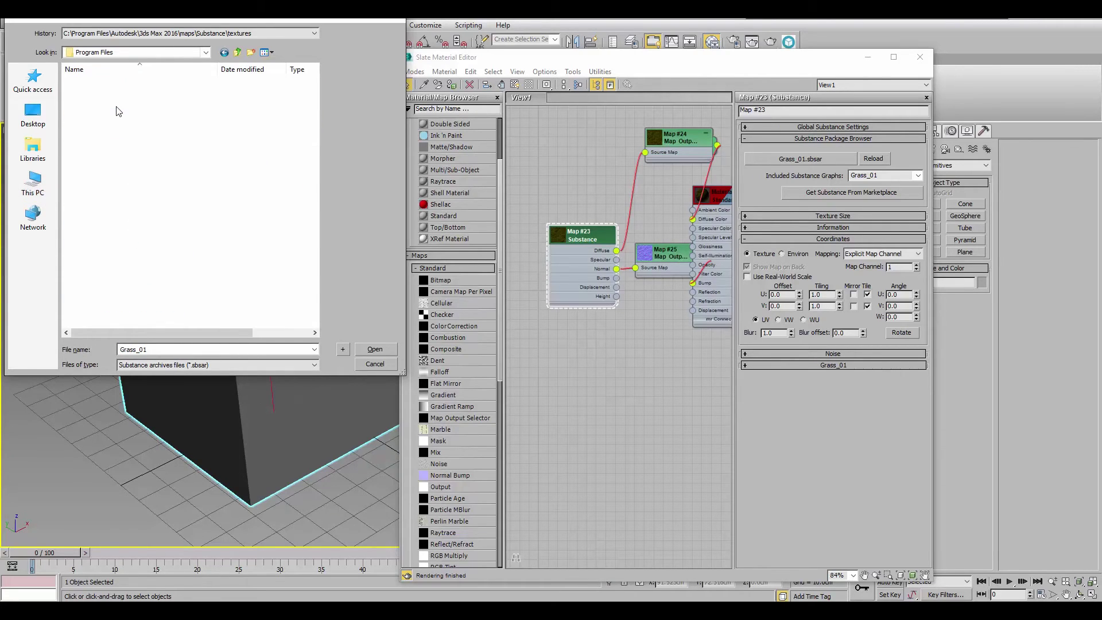
double_click(103, 104)
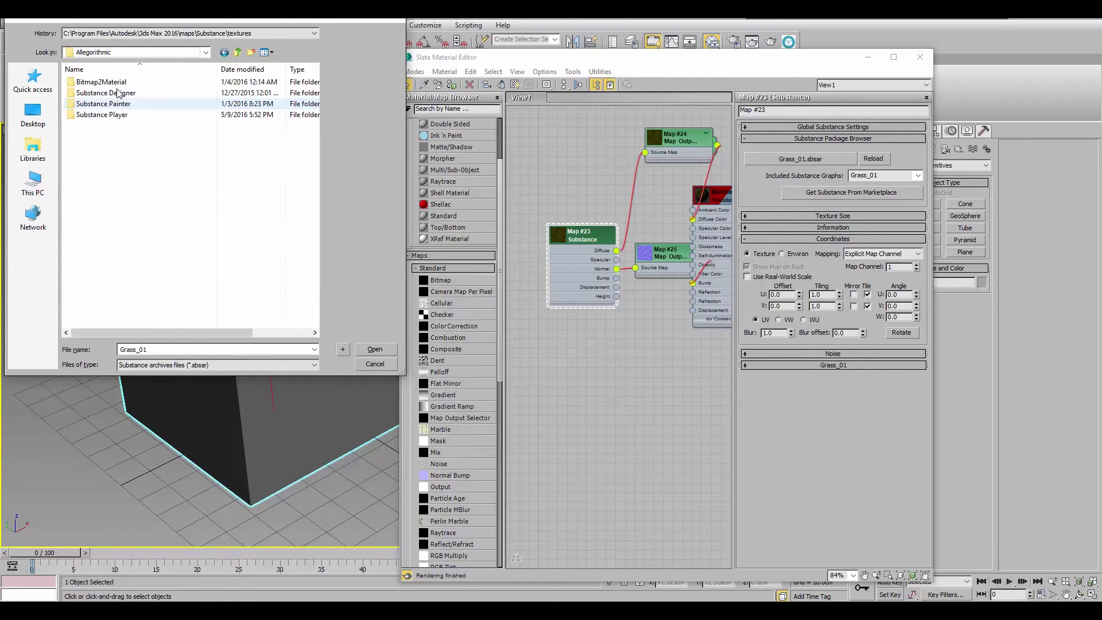
double_click(118, 93)
double_click(117, 93)
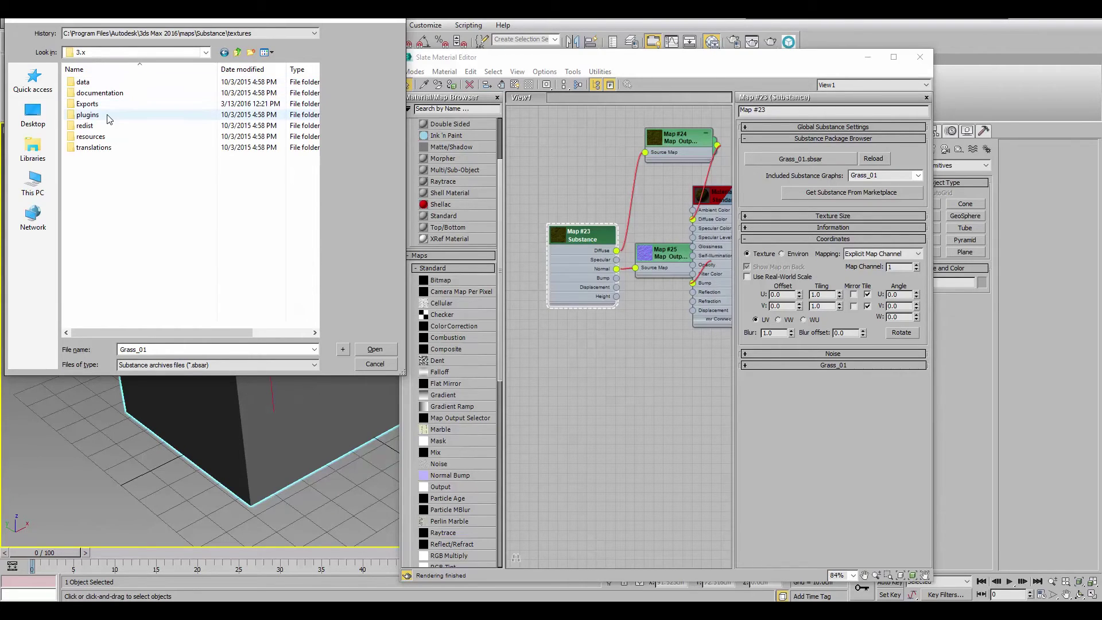
double_click(85, 82)
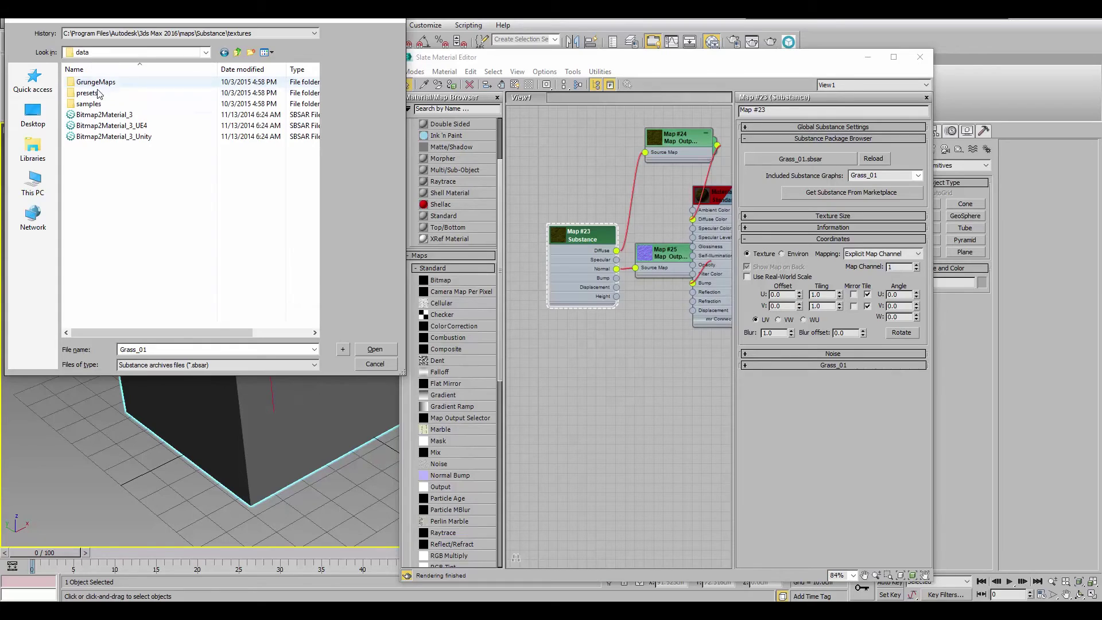
left_click(115, 116)
double_click(114, 115)
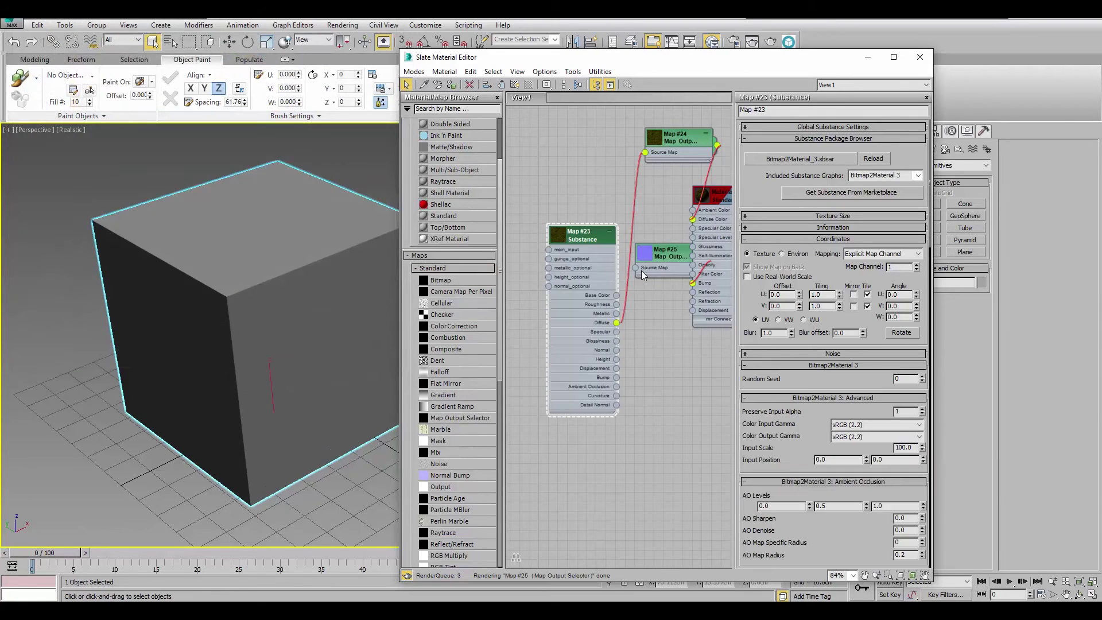
- Add the stone image as a Bitmap node above the Substance node and connect it to main_input
middle_click_drag(606, 254, 590, 240)
scroll(590, 240, "up", 4)
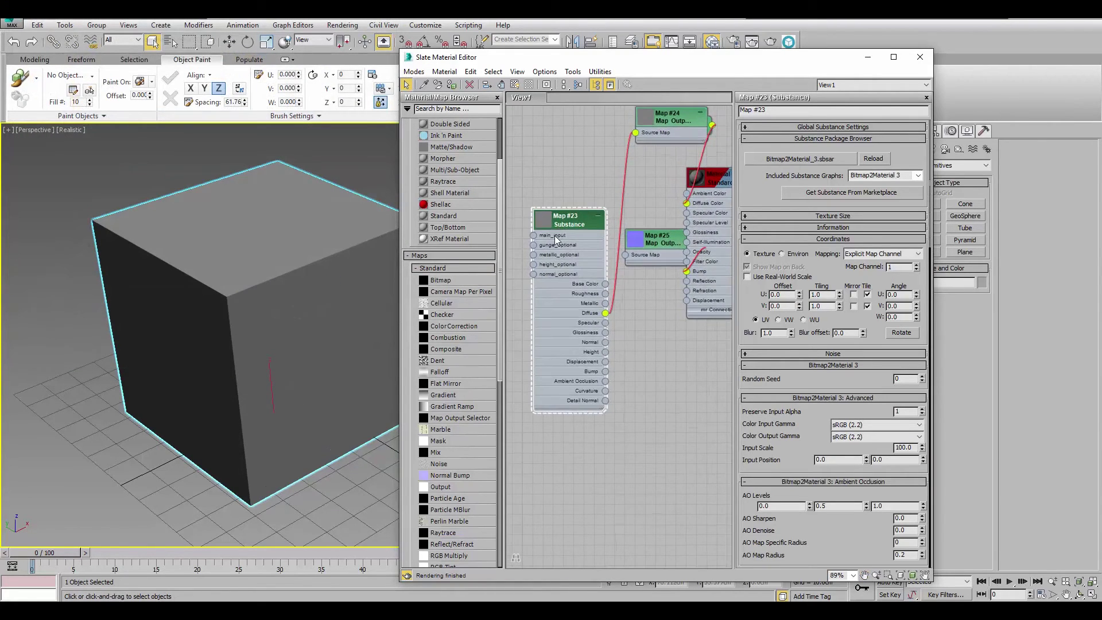
scroll(571, 231, "up", 2)
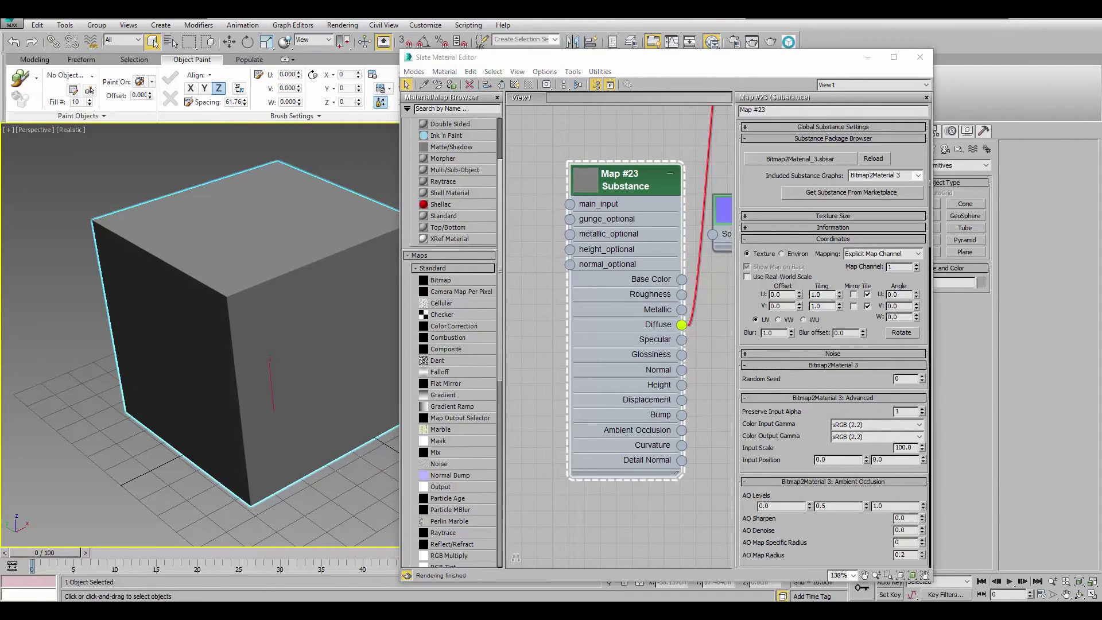
left_click_drag(495, 205, 526, 196)
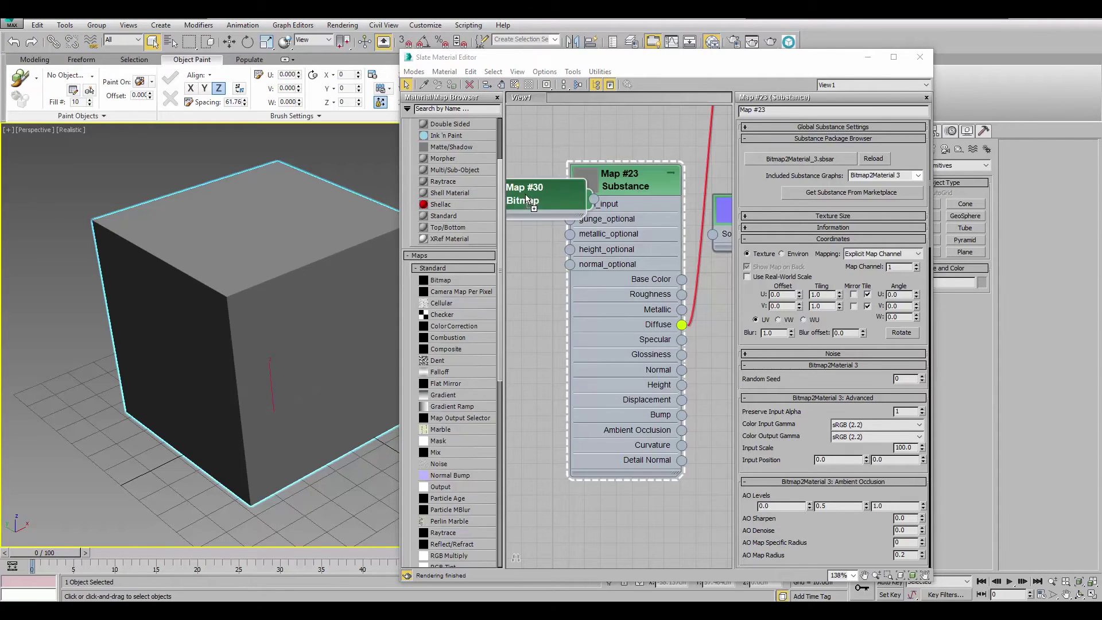
scroll(539, 196, "down", 3)
mouse_move(560, 200)
middle_mouse_down()
mouse_move(687, 211)
mouse_move(558, 212)
middle_mouse_up()
scroll(687, 210, "down", 2)
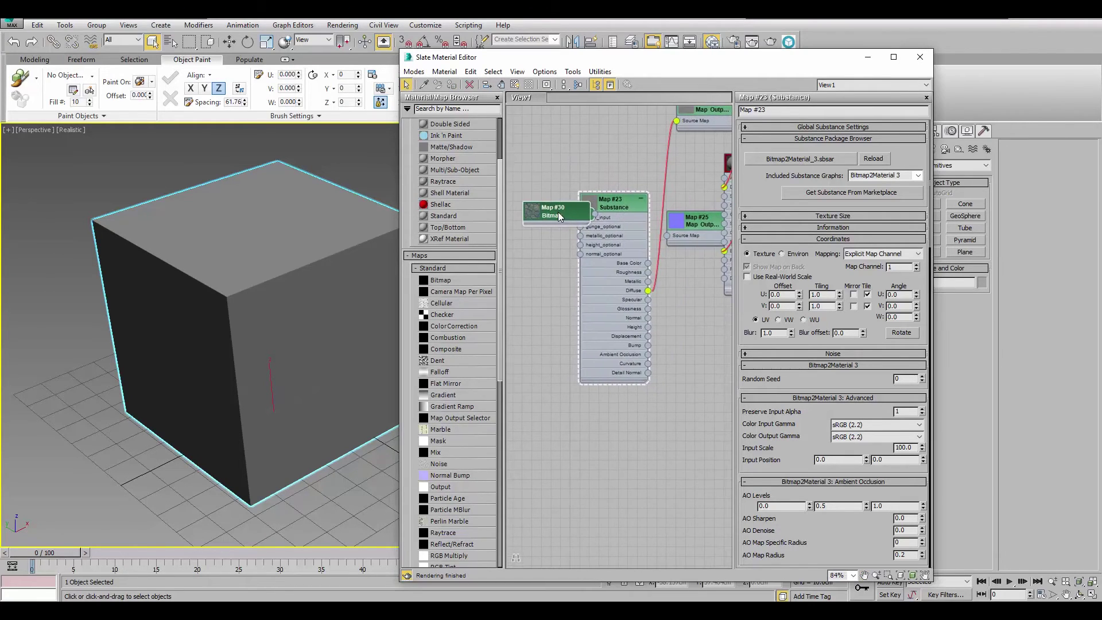
left_click_drag(585, 156, 580, 217)
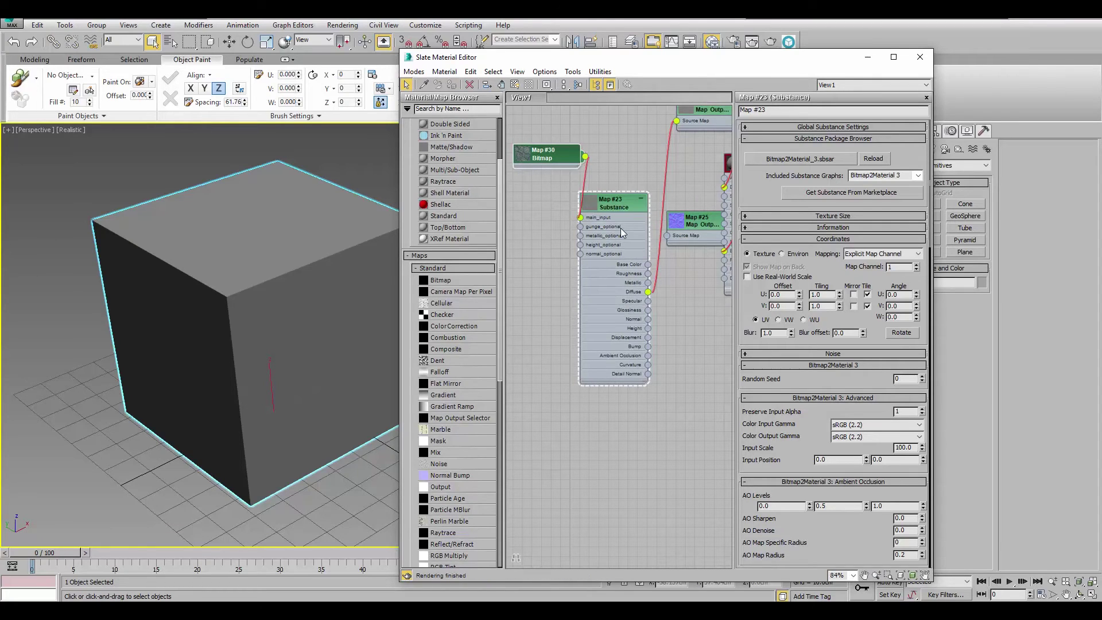
- Assign Material #27 to the selected box and check the texture on its faces
middle_click_drag(658, 230, 614, 240)
scroll(615, 239, "down", 1)
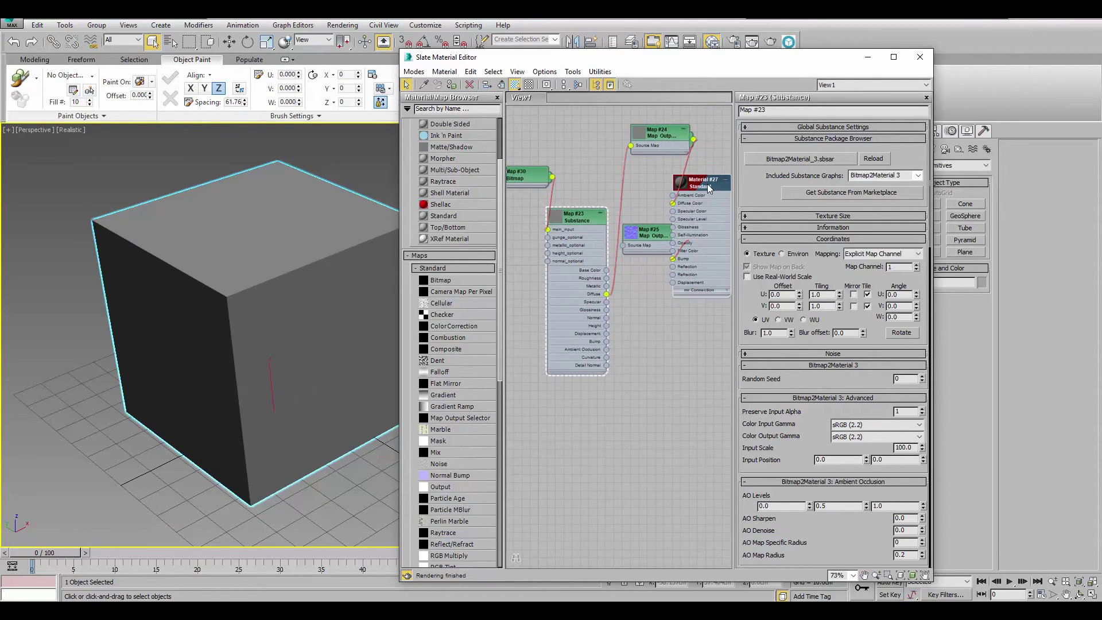
left_click(453, 84)
scroll(224, 253, "up", 8)
scroll(241, 253, "down", 8)
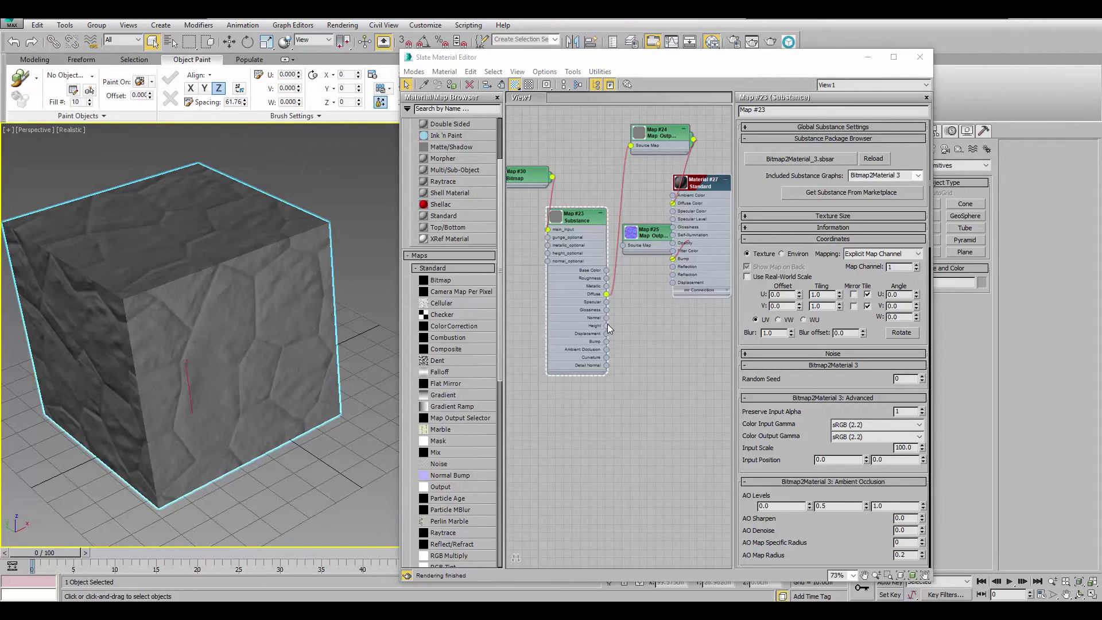
- Connect the Substance node's Normal output to the Bump slot of Material #27 and delete the unused Map #25 selector
left_click_drag(607, 318, 673, 256)
scroll(666, 259, "up", 1)
scroll(662, 262, "up", 1)
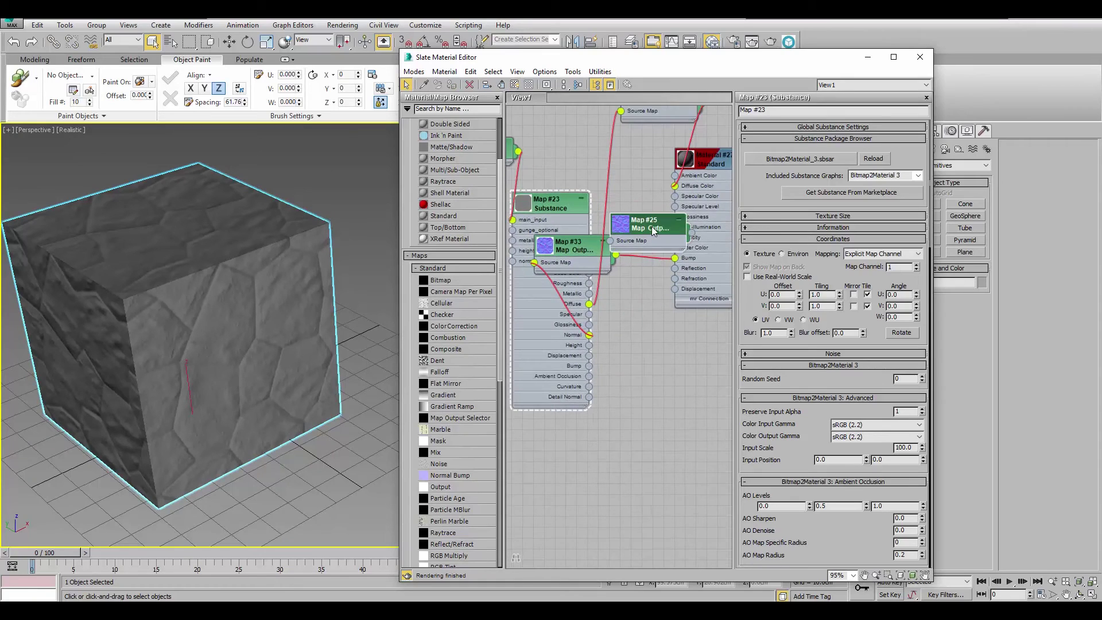
key("Delete")
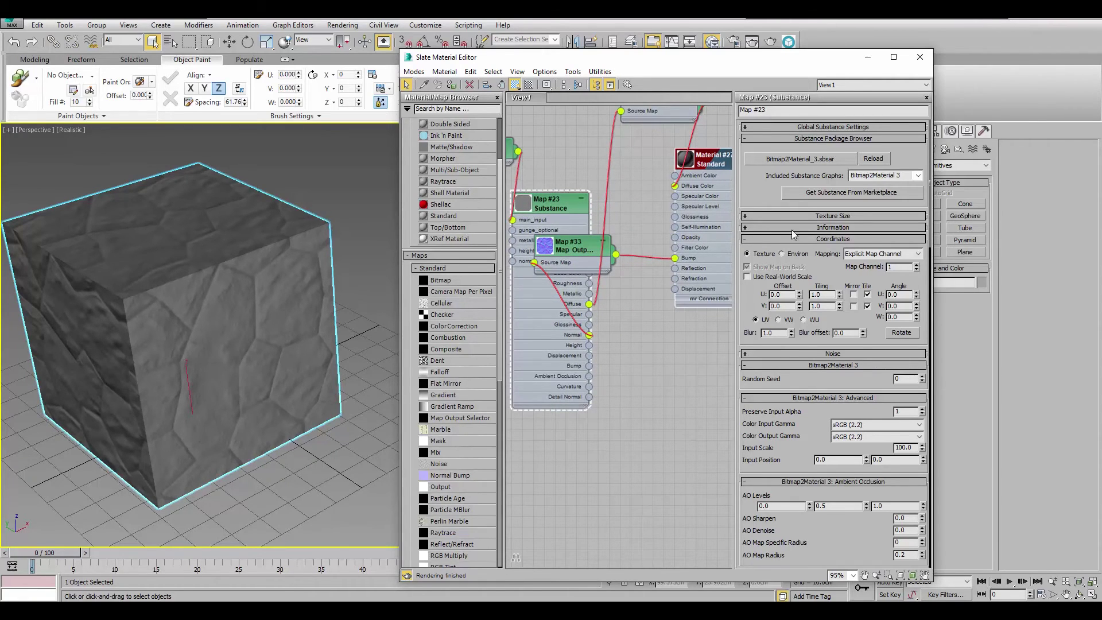
- Show the parameters of Material #27, then test-render a close-up of the box and close the rendered frame
double_click(710, 164)
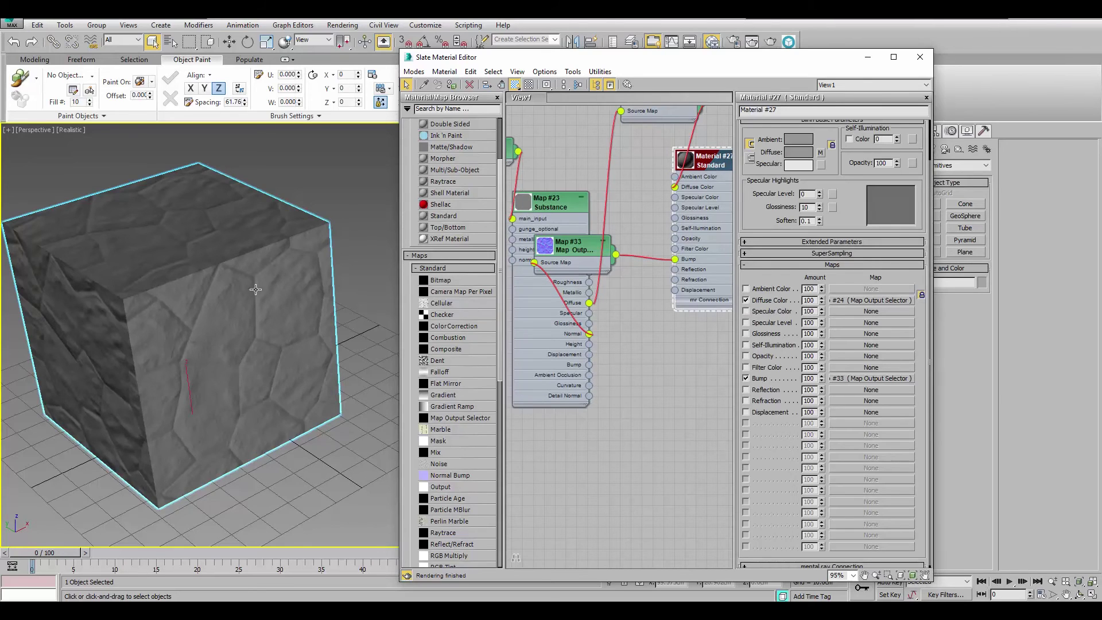
scroll(256, 290, "up", 6)
key("shift+q")
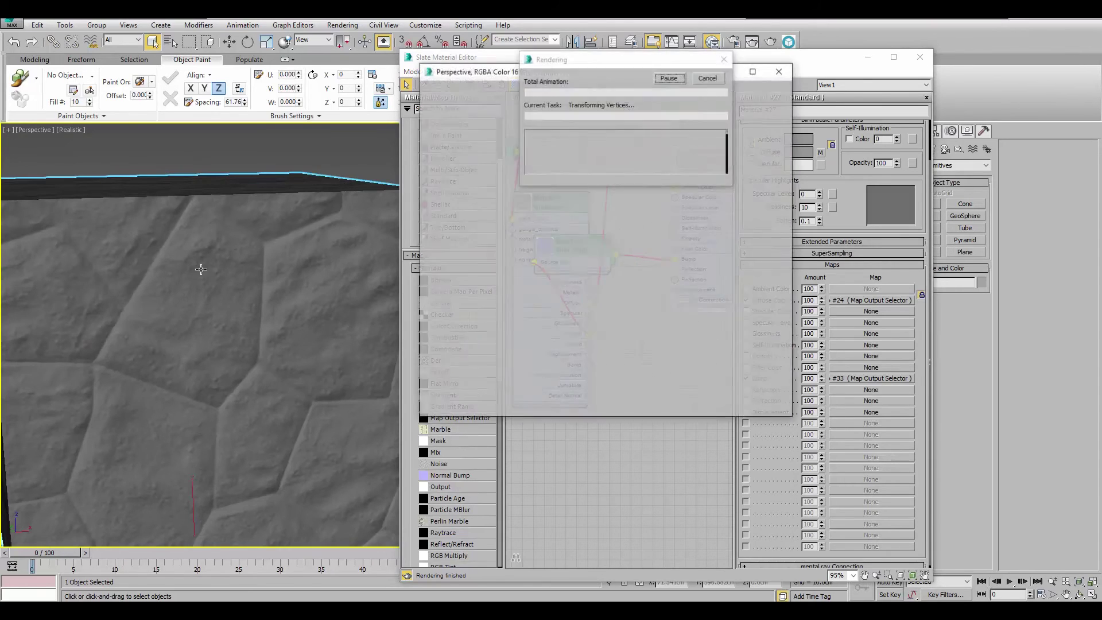
left_click(782, 74)
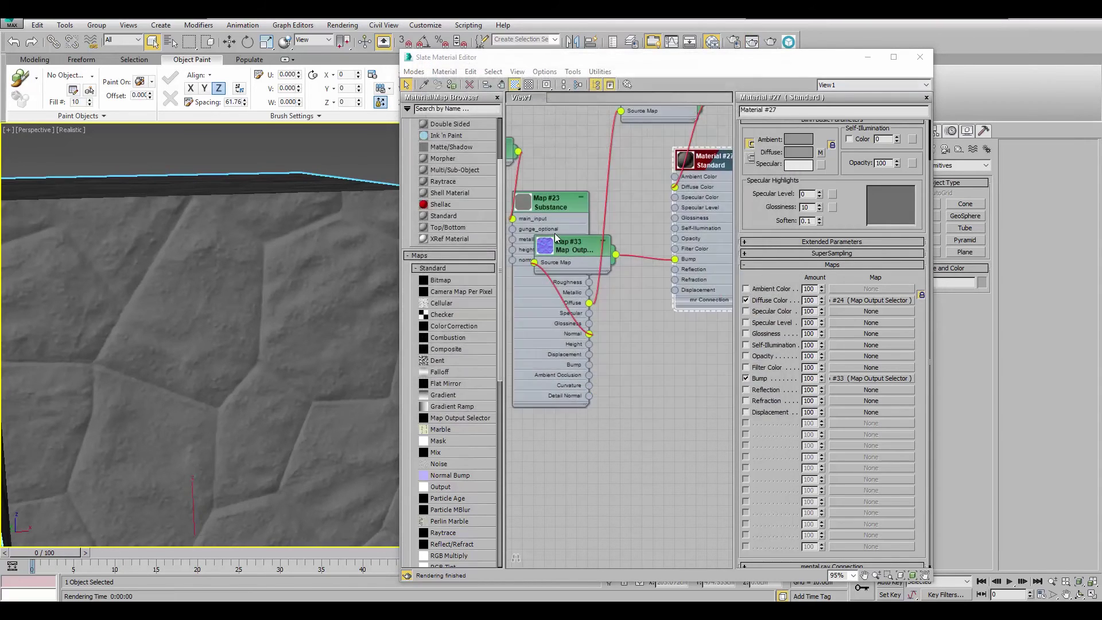
- Examine the Substance node's inputs and outputs and the channel settings of the Map #24 selector feeding Diffuse Color
middle_click_drag(633, 204, 624, 230)
scroll(567, 178, "down", 2)
middle_click_drag(605, 194, 691, 231)
scroll(633, 243, "up", 1)
scroll(649, 253, "up", 3)
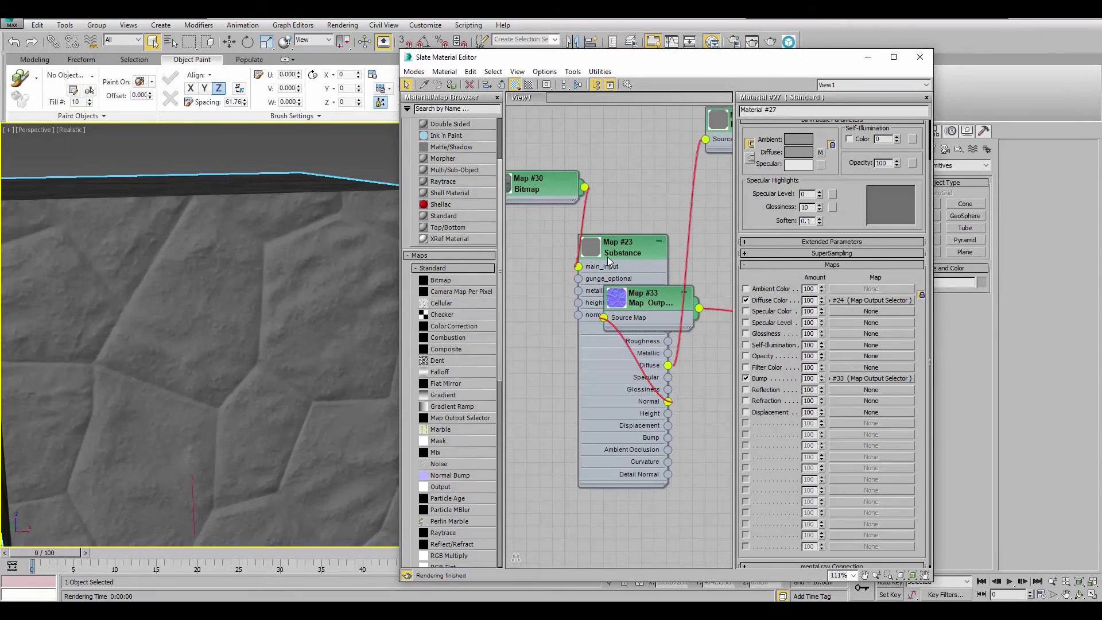
scroll(607, 257, "up", 5)
scroll(640, 216, "down", 3)
middle_click_drag(590, 163, 552, 233)
middle_click_drag(723, 234, 594, 249)
scroll(594, 250, "up", 3)
left_click(574, 183)
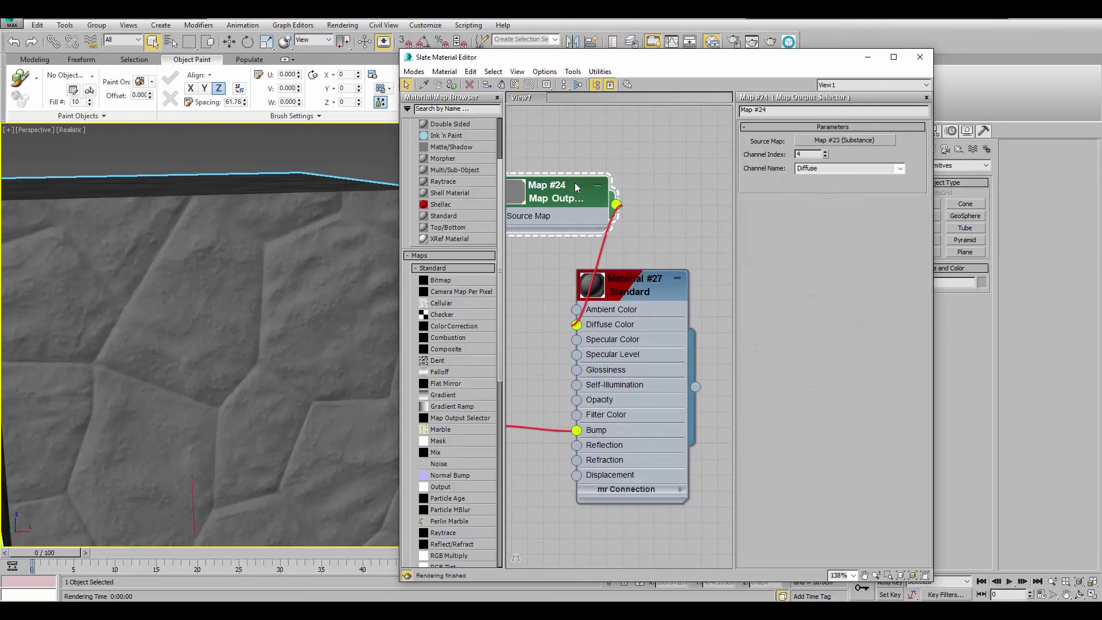
scroll(579, 247, "down", 3)
scroll(575, 255, "down", 4)
middle_click_drag(572, 257, 695, 229)
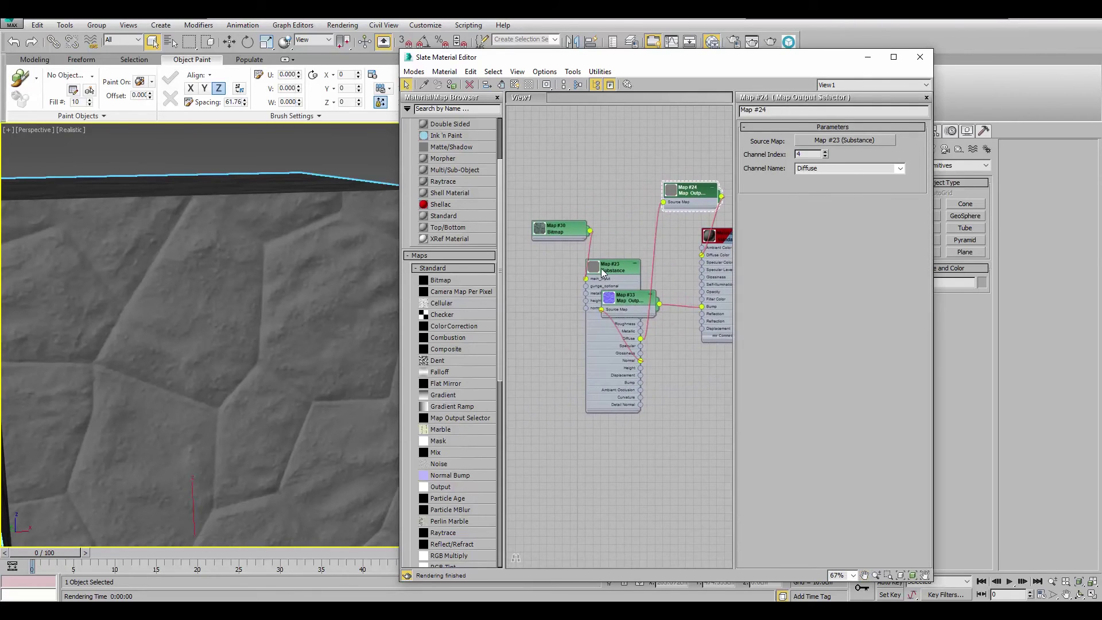
- Compare the Substance node's parameters with the map slots of Material #27 and trace the Diffuse connection between them
double_click(617, 266)
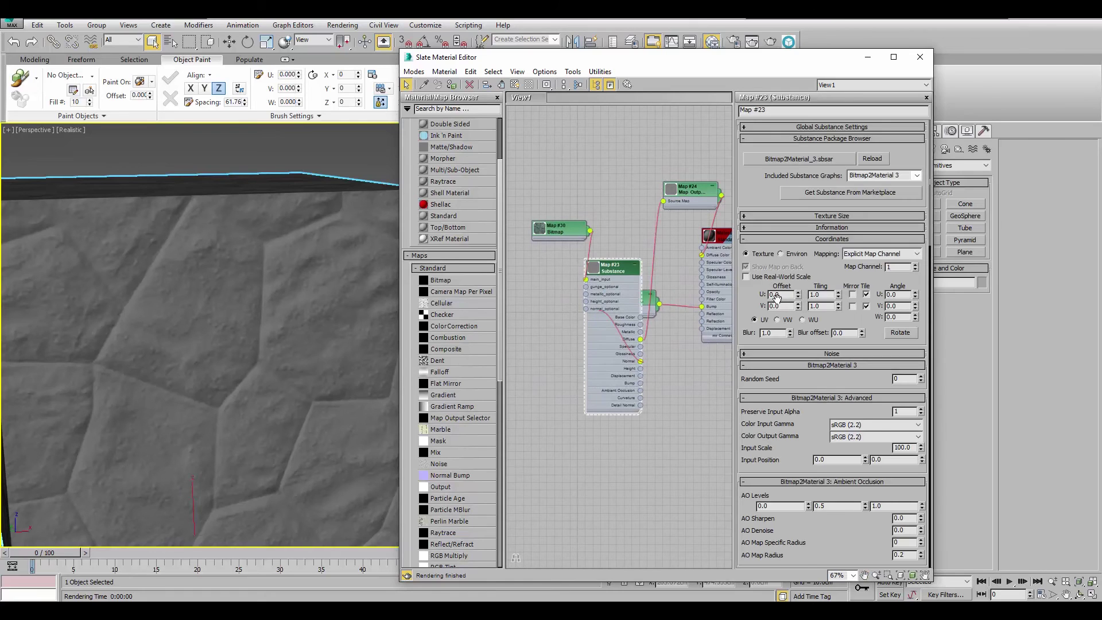
middle_click_drag(654, 280, 607, 270)
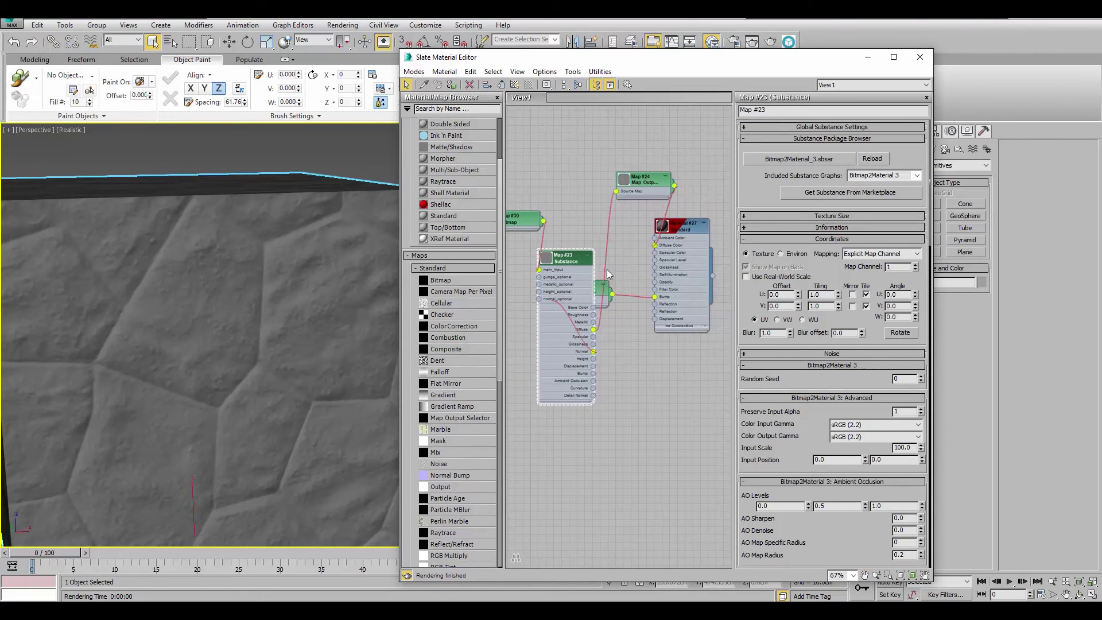
double_click(688, 229)
scroll(656, 154, "up", 5)
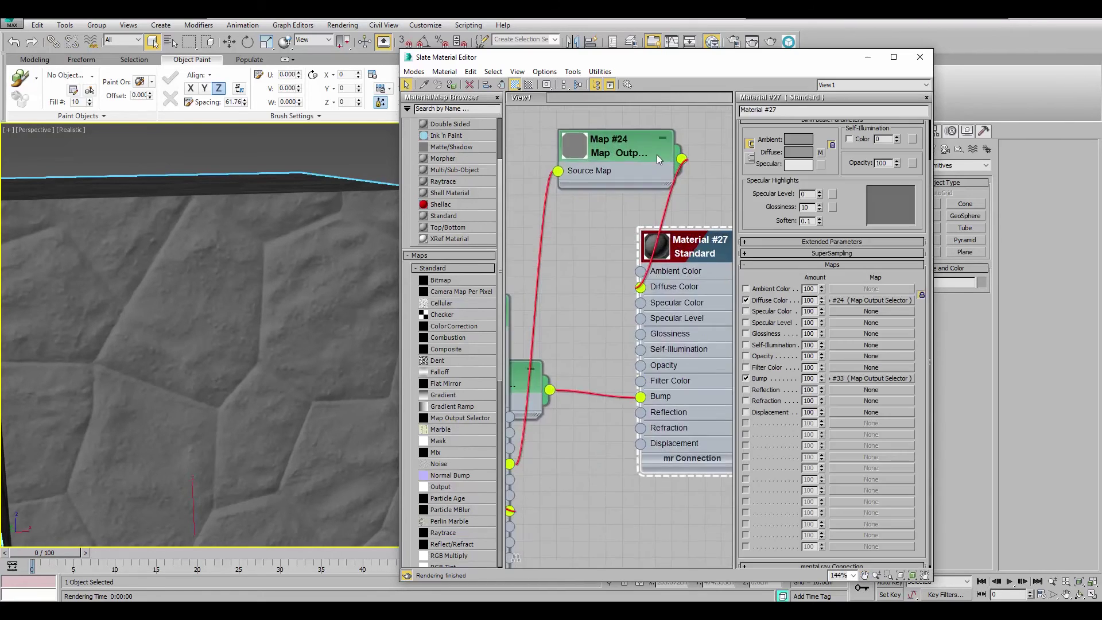
scroll(659, 178, "down", 2)
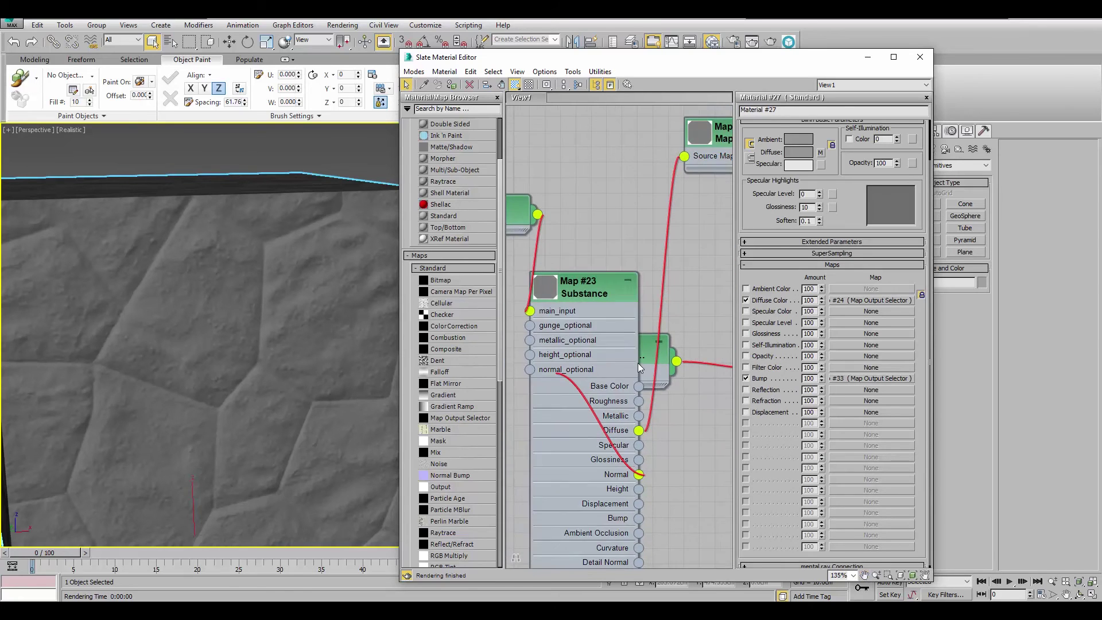
scroll(639, 364, "down", 1)
scroll(641, 386, "down", 1)
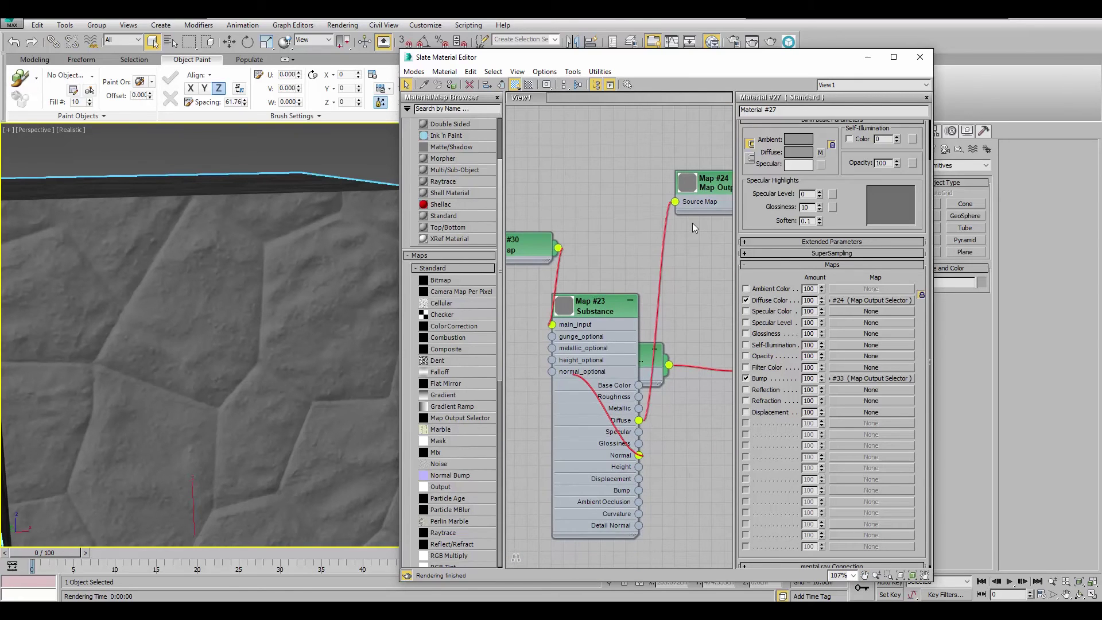
- Replace the Map #24 selector with a Base Color connection to Material #27's Diffuse Color, and move the Map #33 selector clear of the Substance node
scroll(692, 223, "down", 3)
key("Delete")
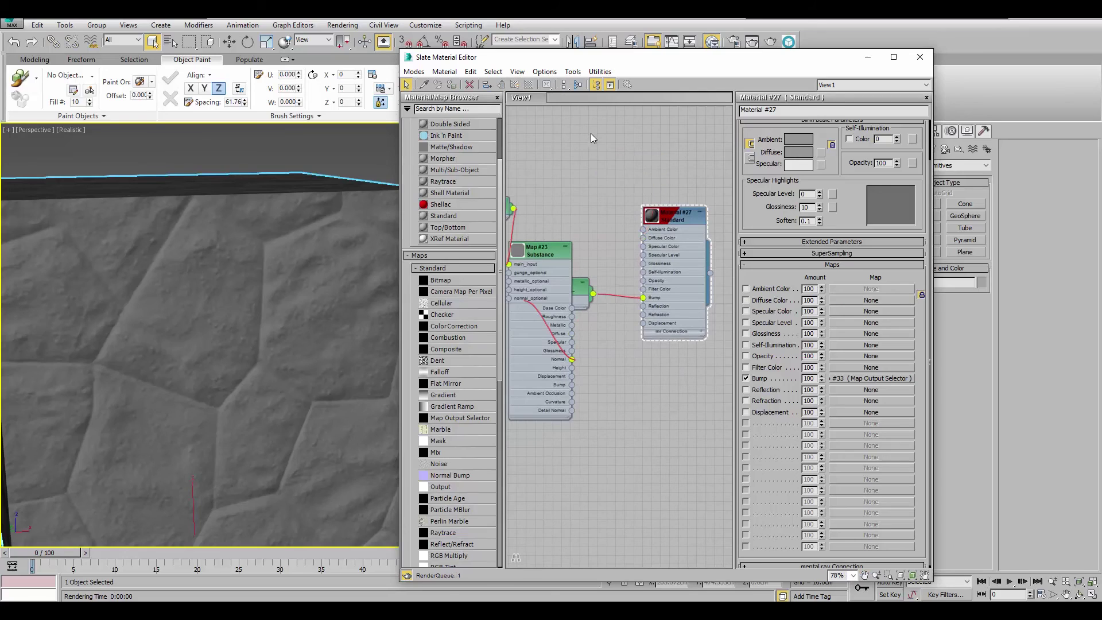
left_click_drag(573, 309, 649, 241)
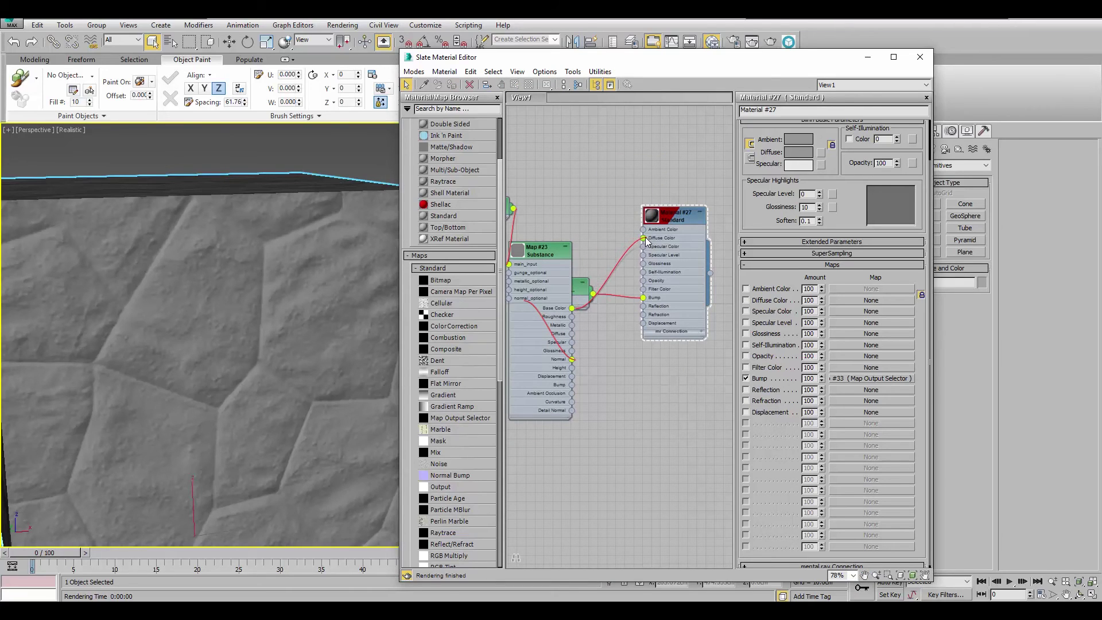
left_click_drag(577, 286, 653, 383)
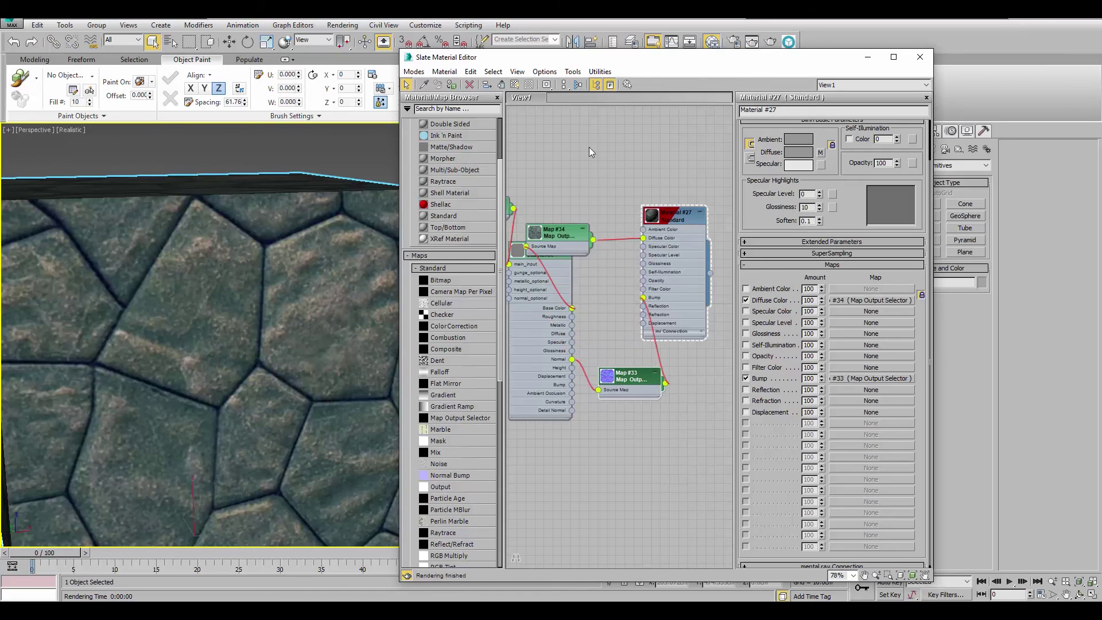
scroll(291, 266, "down", 5)
scroll(293, 241, "up", 5)
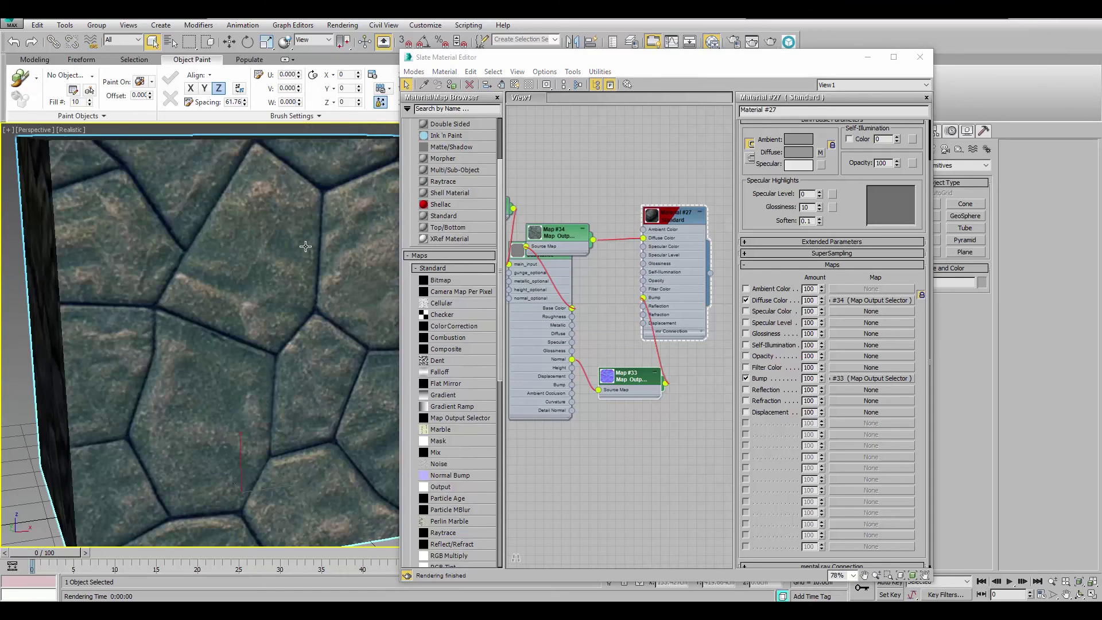
- Move the Map #34 output selector clear above the Substance node and review the node chain from the source bitmap to Material #27
left_click_drag(555, 233, 619, 170)
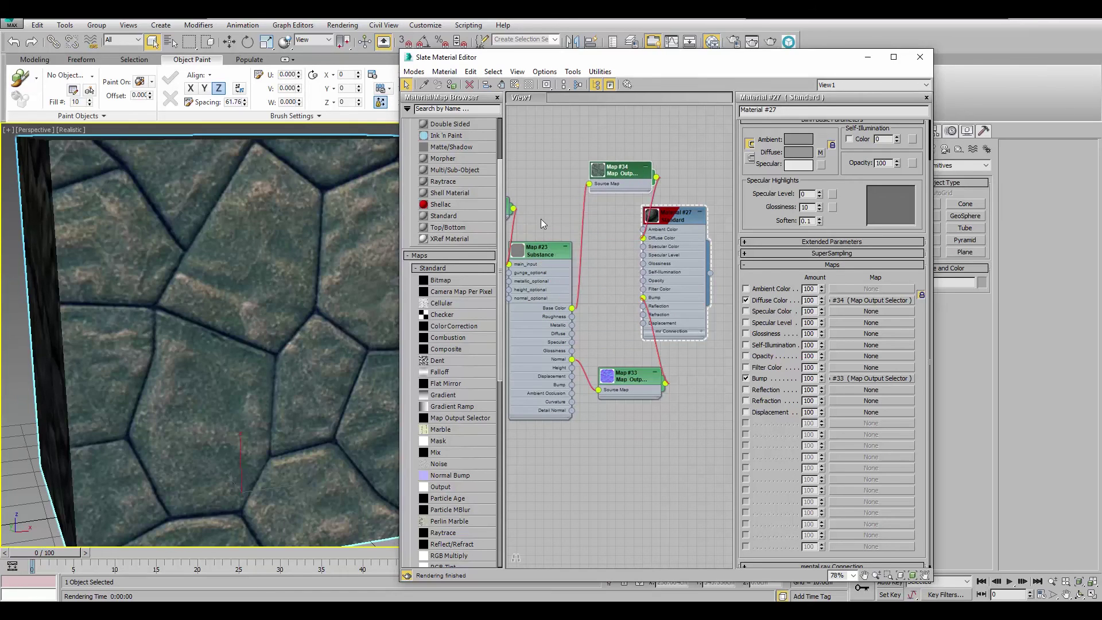
middle_click_drag(541, 219, 644, 191)
left_click(561, 183)
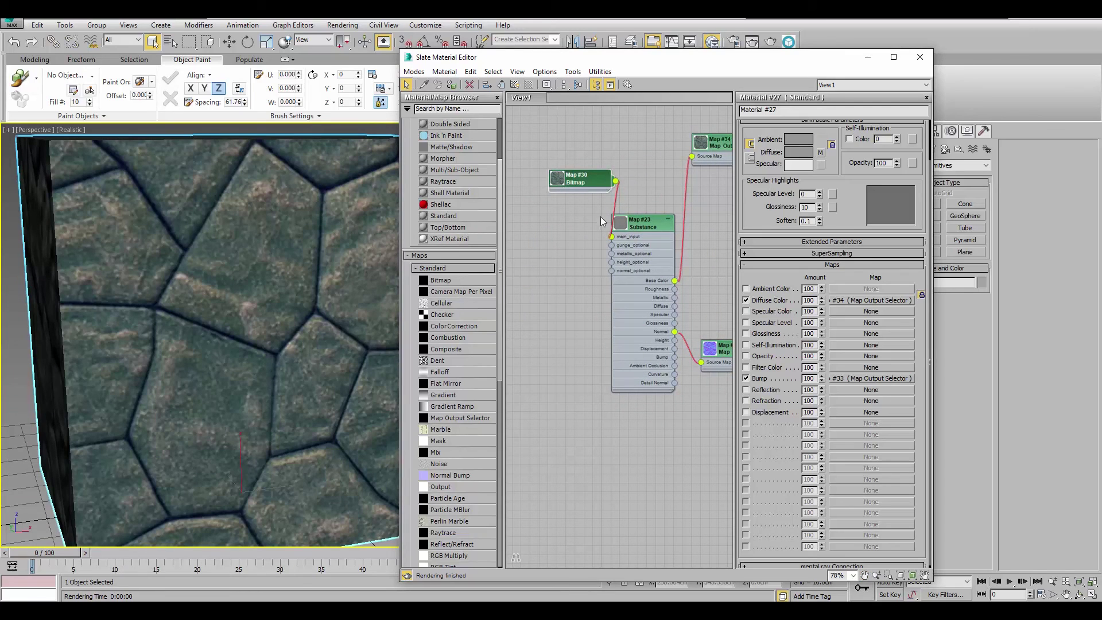
middle_click_drag(674, 274, 584, 298)
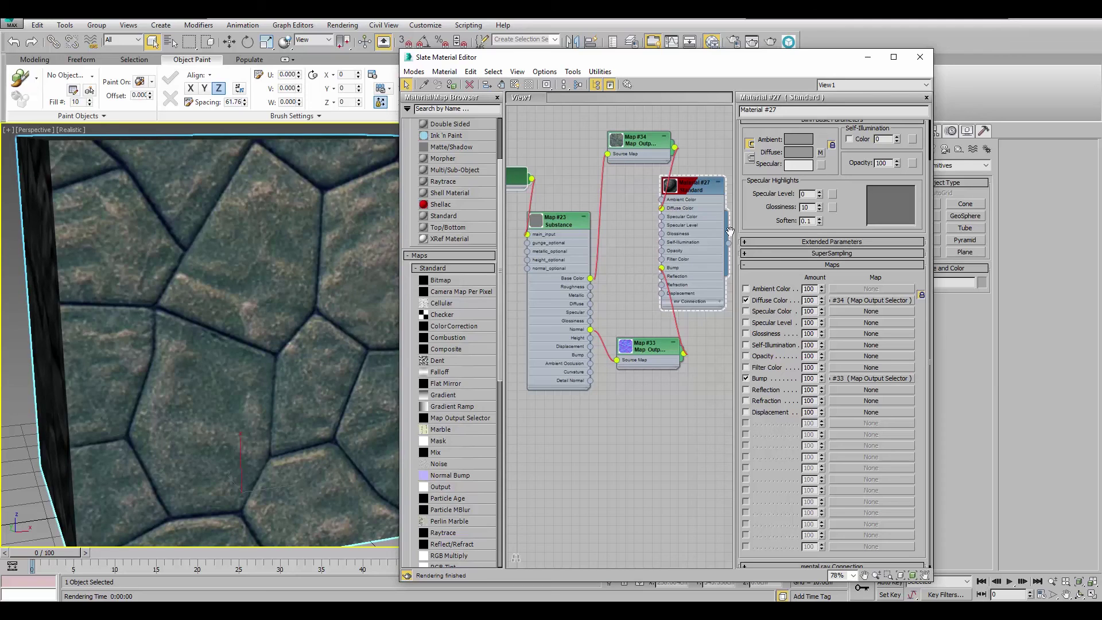
left_click(697, 183)
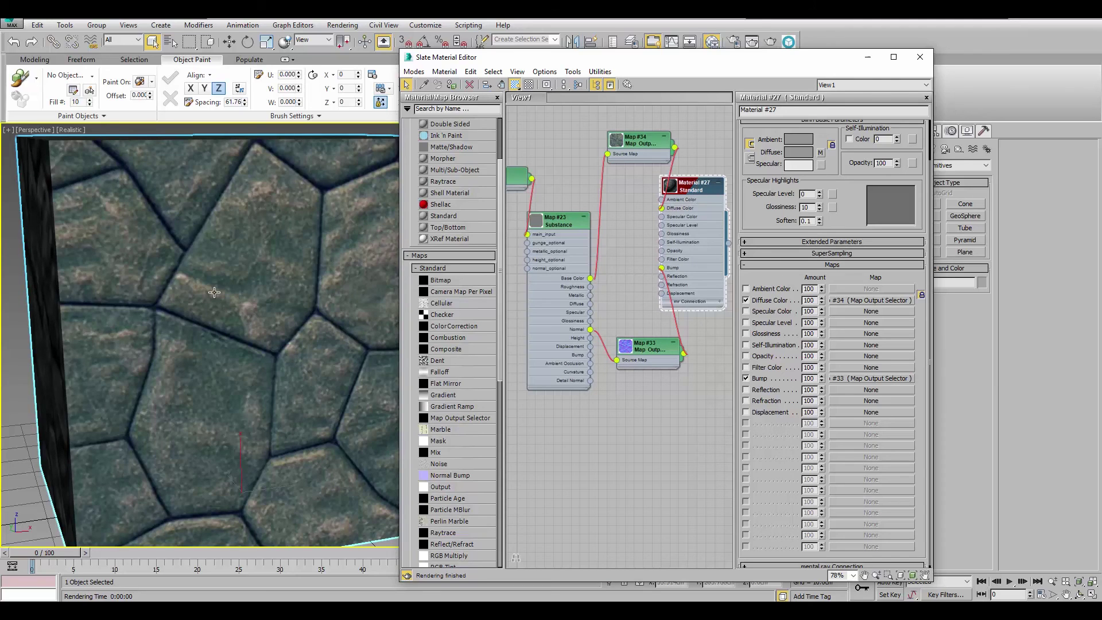
- Test-render the stone-textured box in the Perspective view and close the rendered frame
middle_click_drag(247, 276, 207, 312)
key("shift+q")
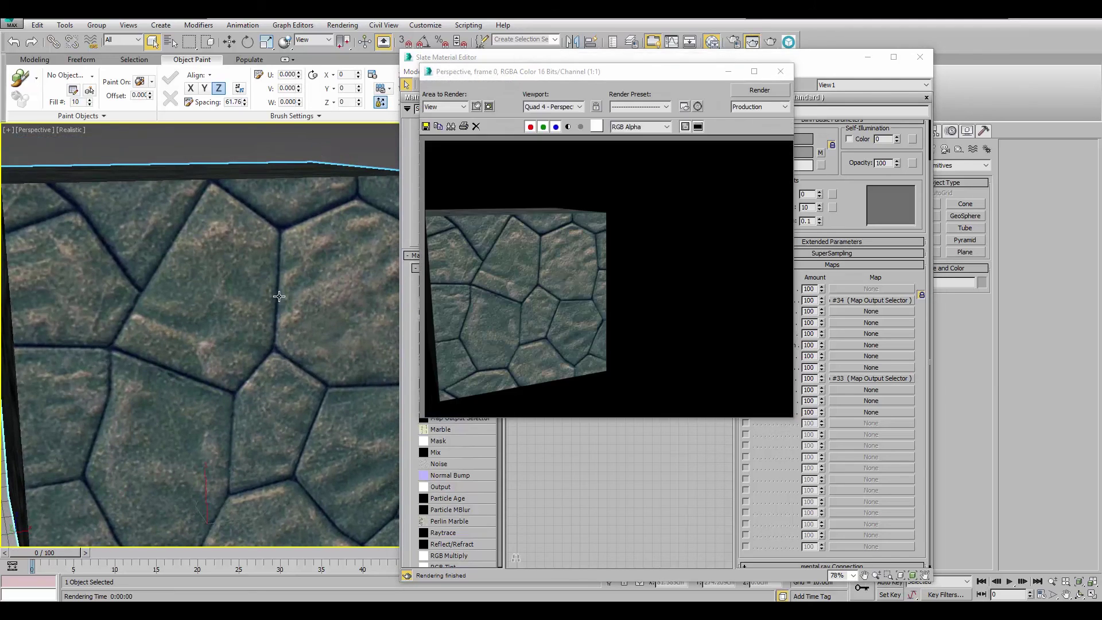
left_click(781, 72)
- Inspect the finished stone material on the top and side faces of the whole box from several angles
scroll(187, 384, "down", 8)
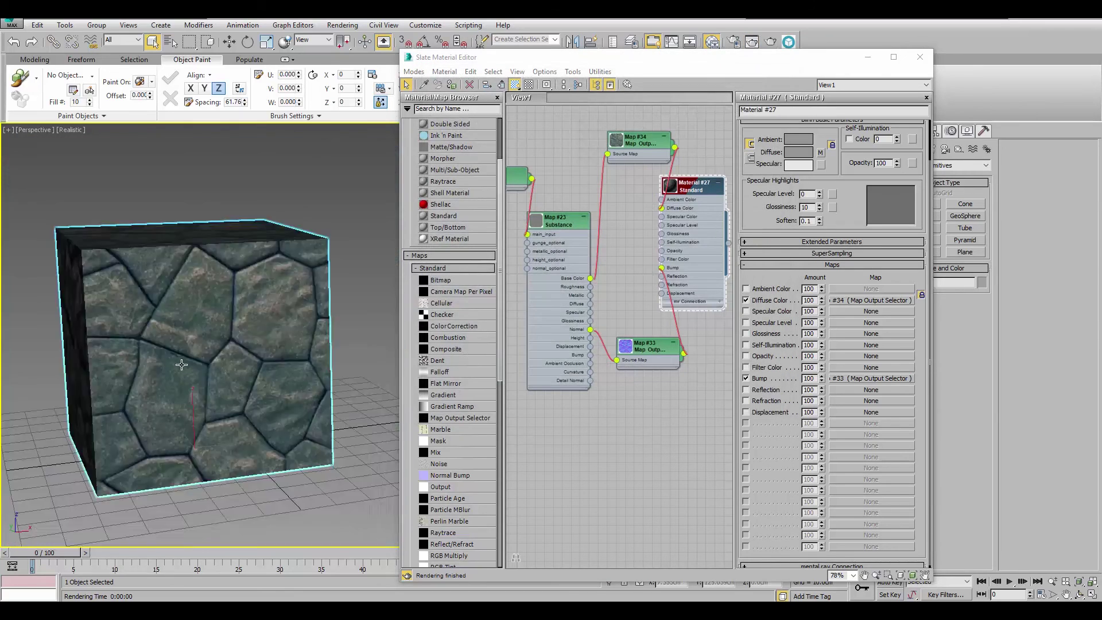
middle_click_drag(187, 385, 205, 374, "alt")
scroll(206, 374, "up", 4)
scroll(204, 353, "down", 5)
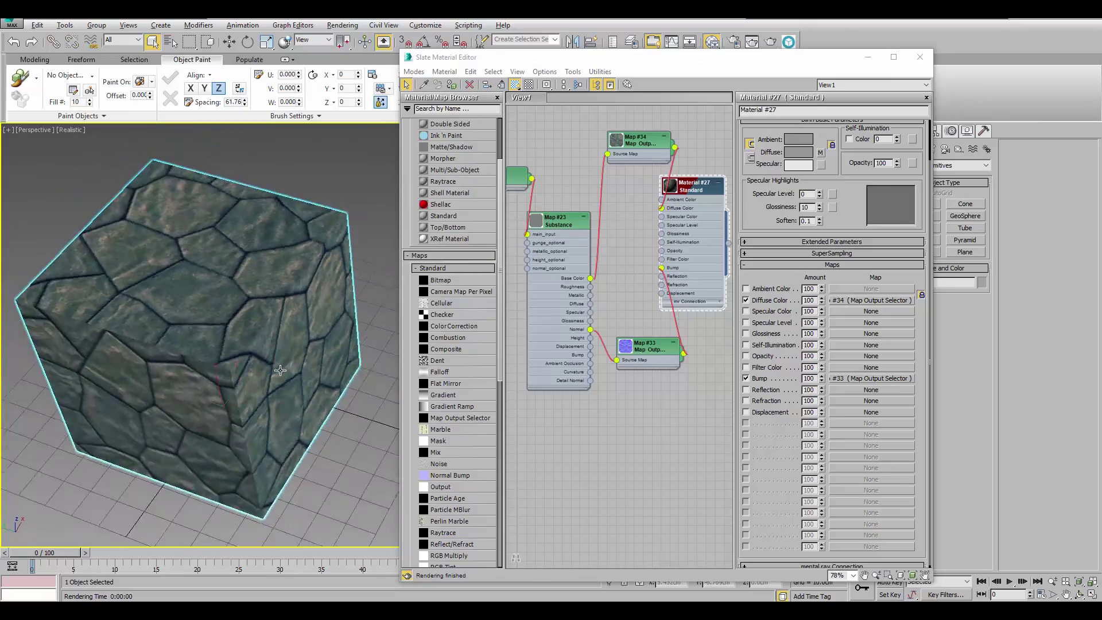
middle_click_drag(204, 353, 291, 337, "alt")
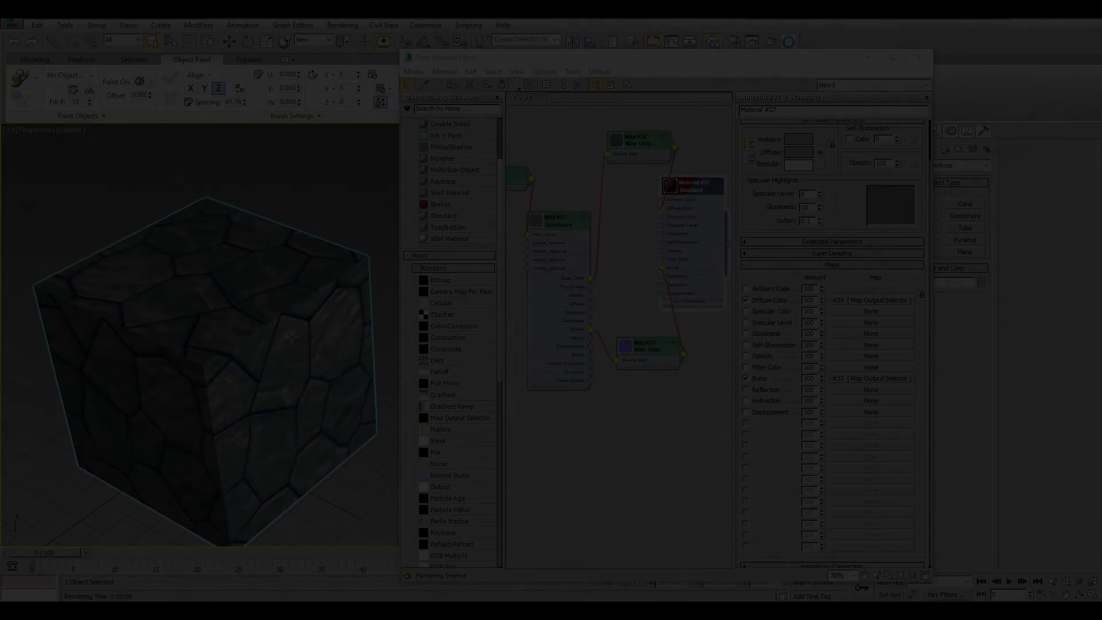